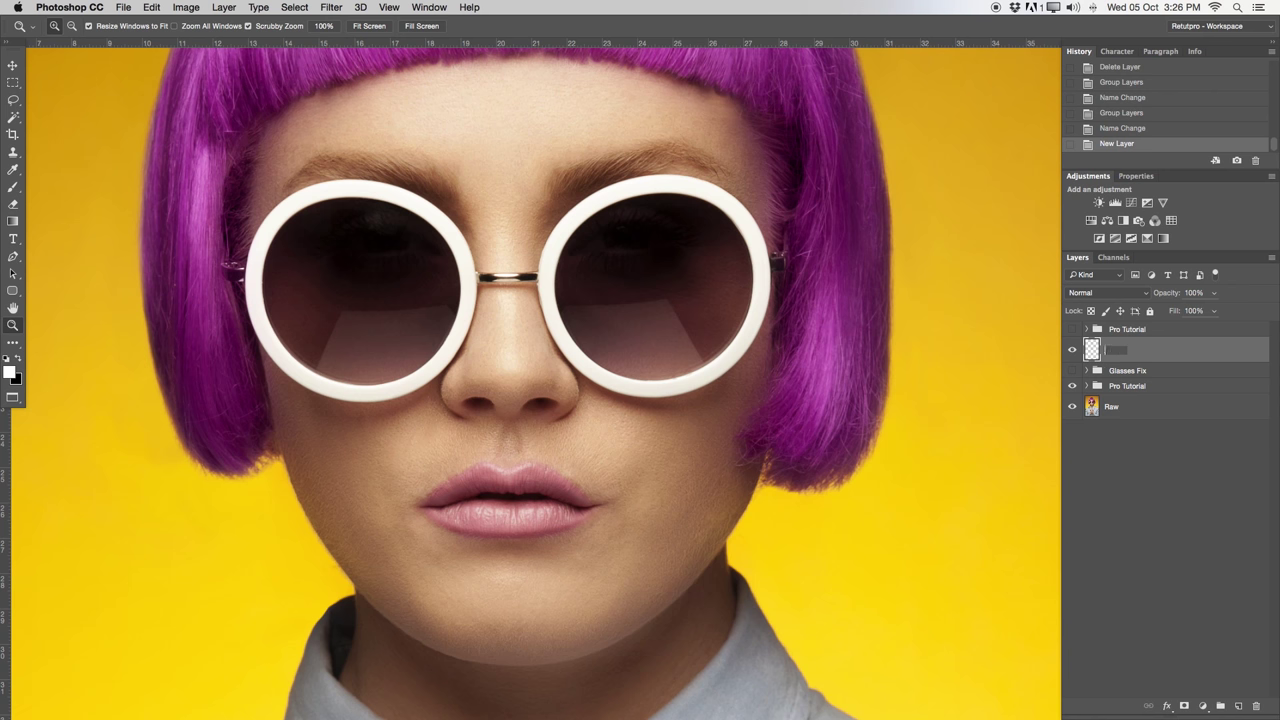
# Step: Name the new layer Left Side
pyautogui.press('Return')
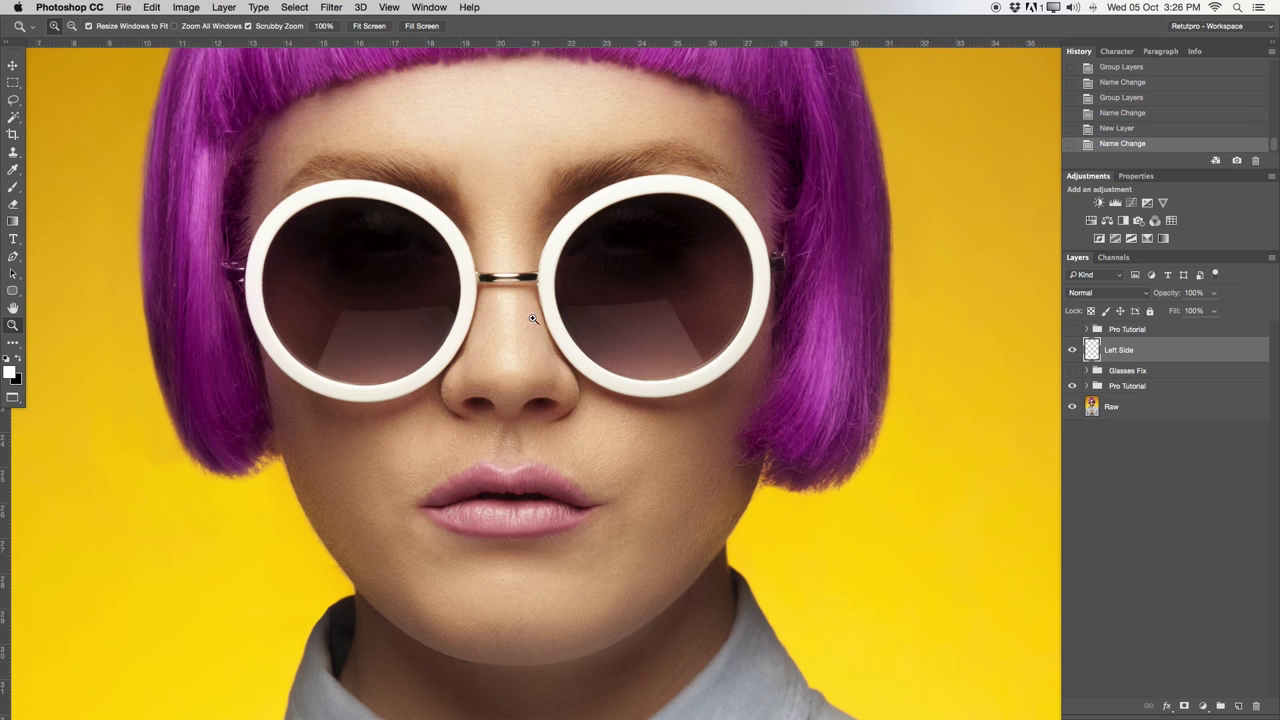
# Step: Start a Pen path at the top of the left lens and trace its inner rim down the left side
pyautogui.click(470, 282)
pyautogui.click(520, 290)
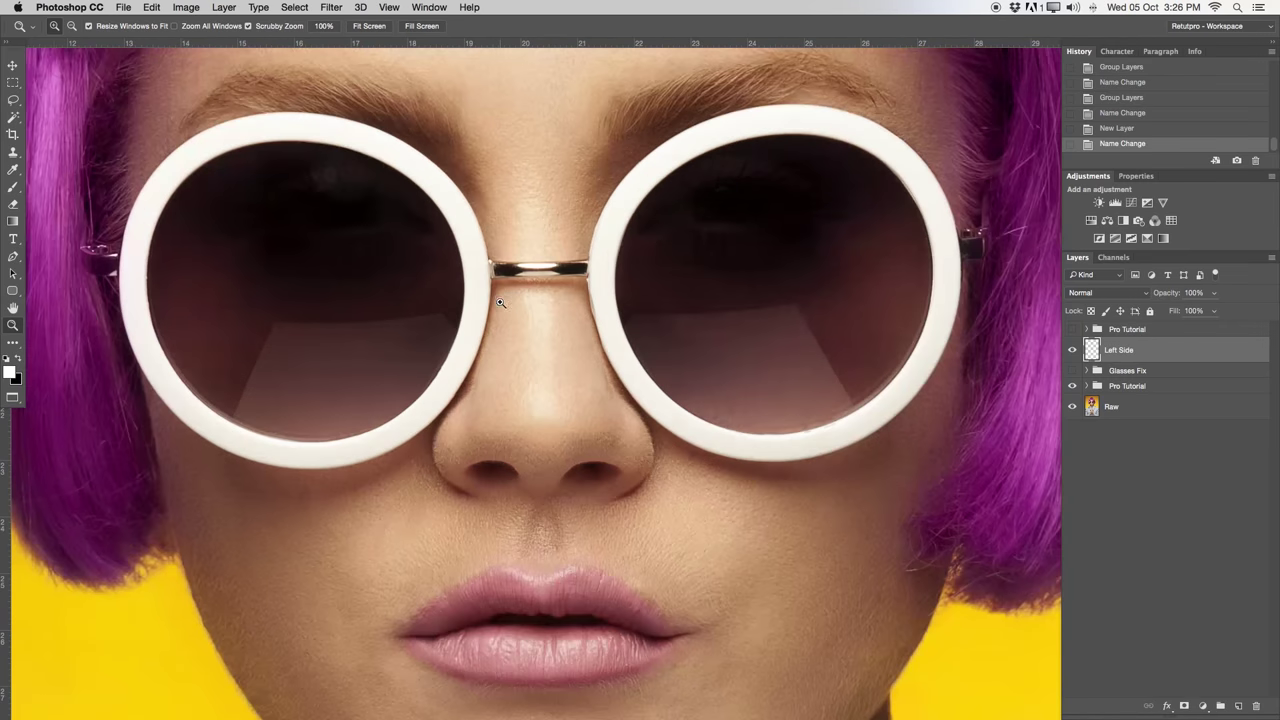
pyautogui.click(575, 323)
pyautogui.click(474, 309)
pyautogui.click(483, 309)
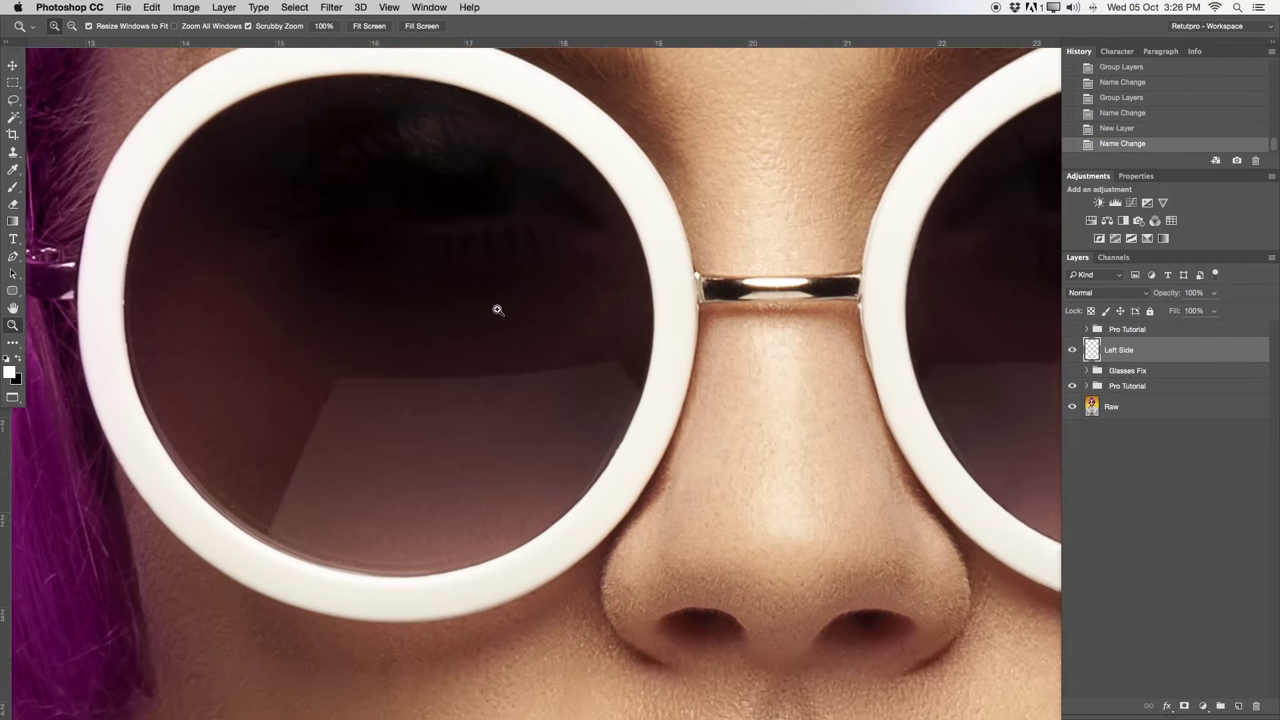
pyautogui.click(497, 309)
pyautogui.click(551, 366)
pyautogui.click(563, 366)
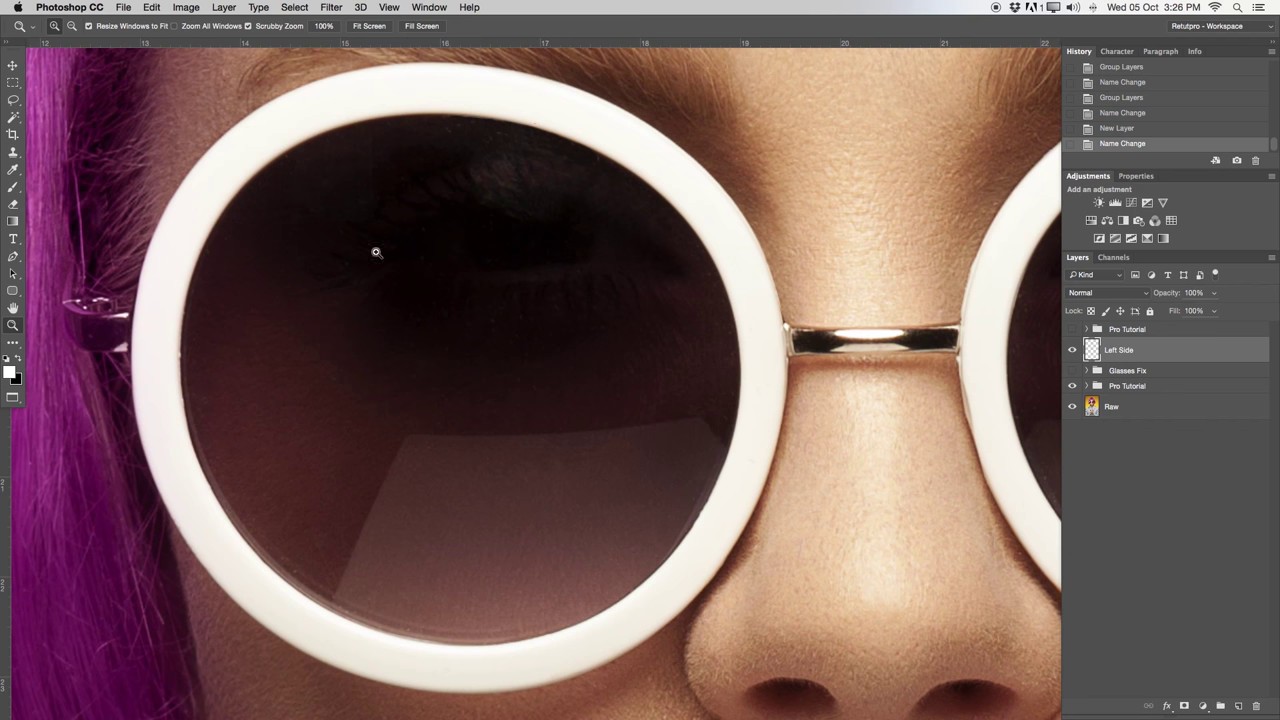
pyautogui.click(13, 256)
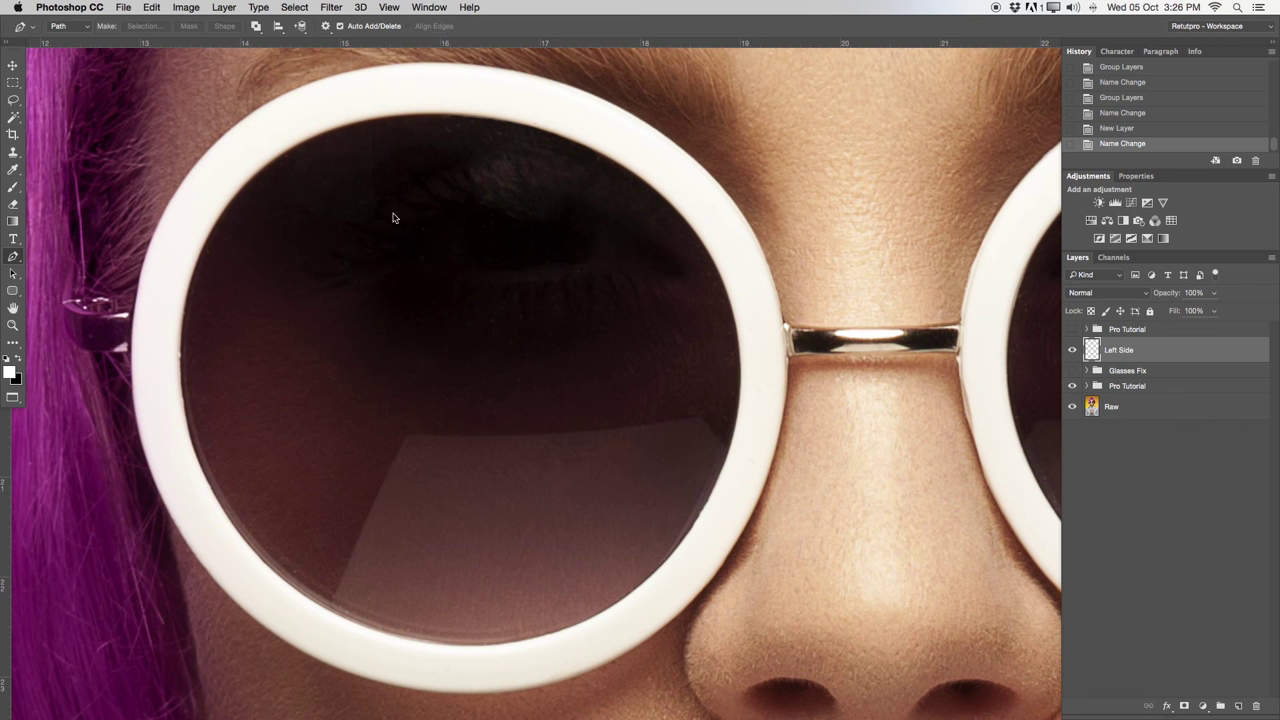
pyautogui.click(438, 117)
pyautogui.moveTo(332, 131); pyautogui.dragTo(298, 147)
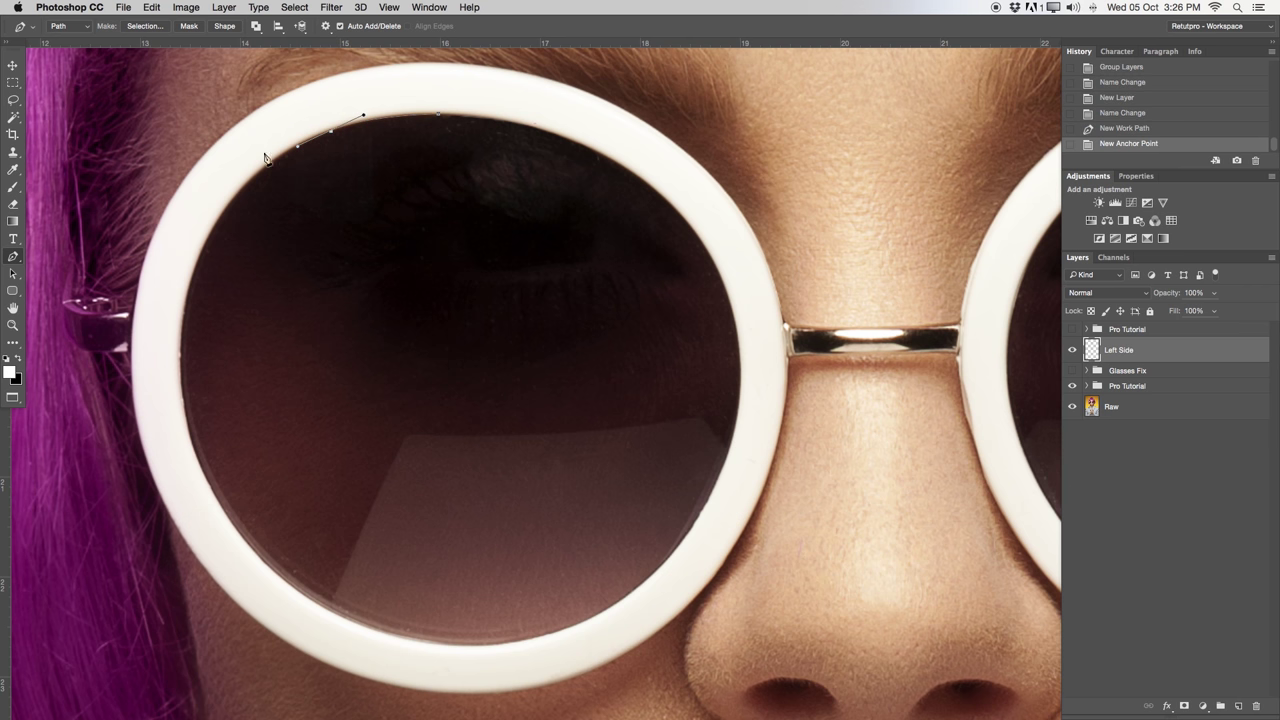
pyautogui.moveTo(204, 248)
pyautogui.mouseDown()
pyautogui.moveTo(165, 330)
pyautogui.moveTo(196, 256)
pyautogui.mouseUp()
pyautogui.moveTo(182, 398)
pyautogui.mouseDown()
pyautogui.moveTo(191, 476)
pyautogui.moveTo(186, 418)
pyautogui.mouseUp()
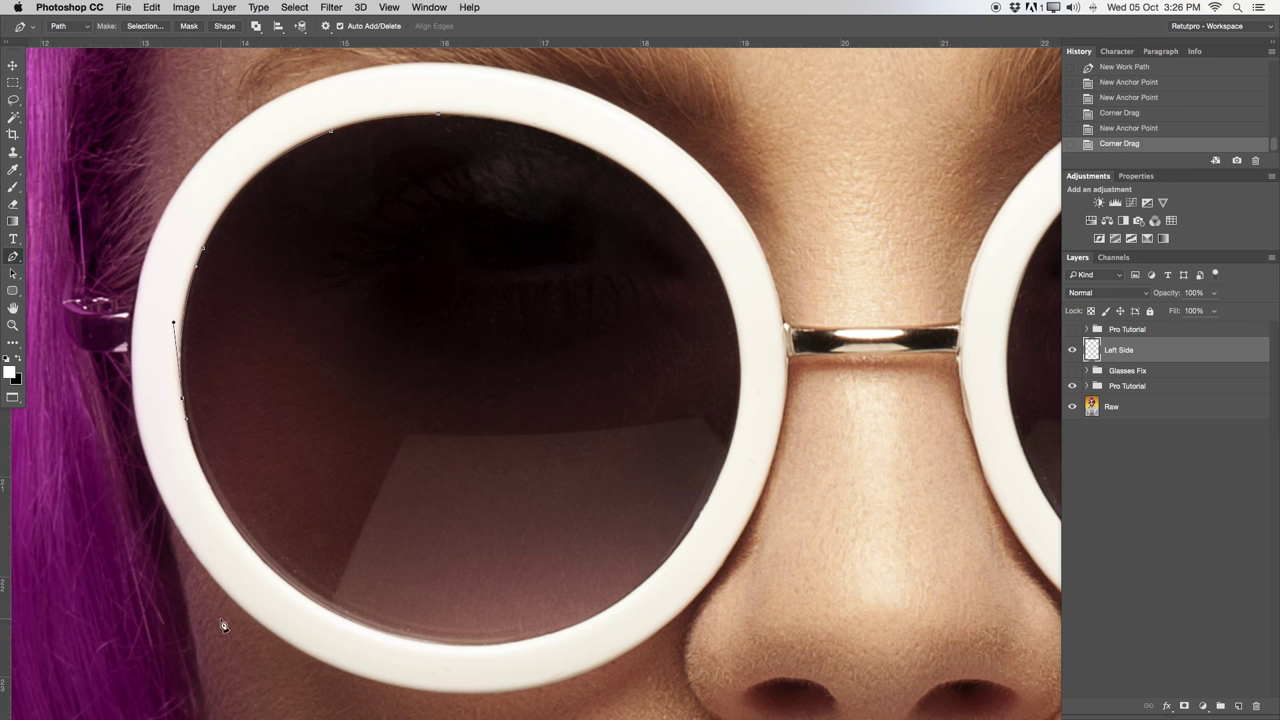
pyautogui.moveTo(231, 522)
pyautogui.mouseDown()
pyautogui.moveTo(267, 576)
pyautogui.moveTo(245, 540)
pyautogui.mouseUp()
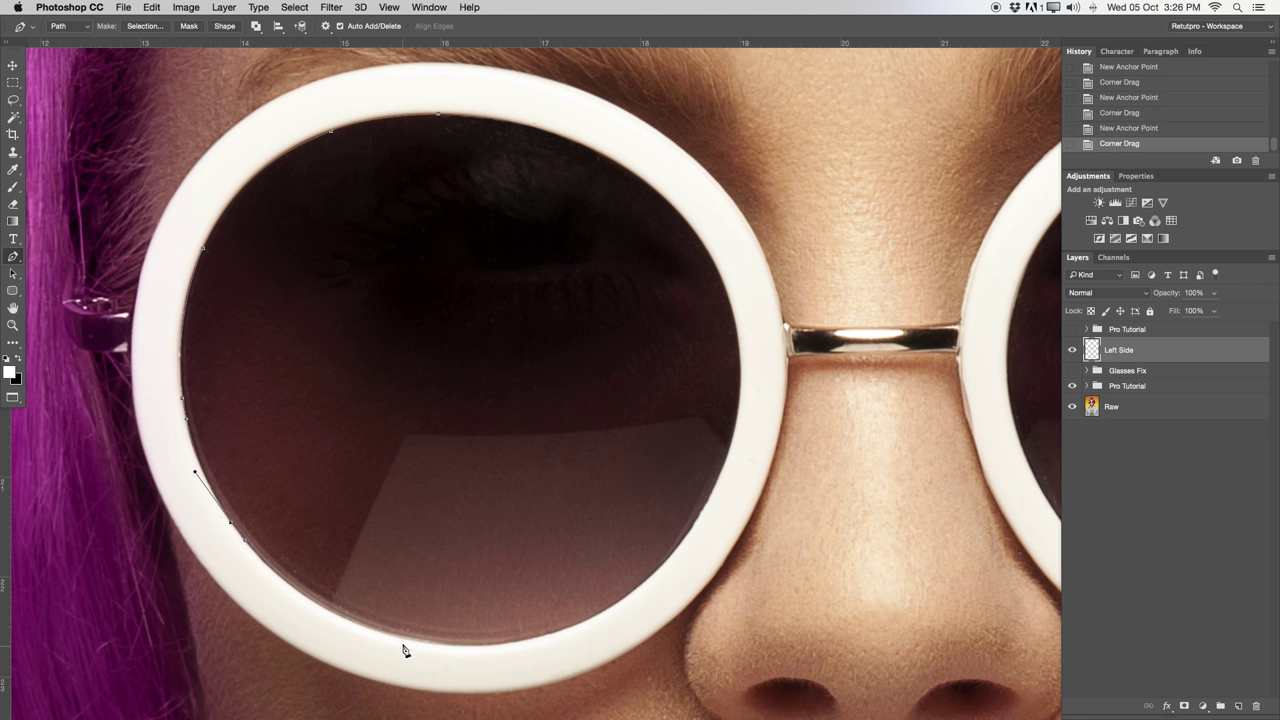
# Step: Continue the Pen path along the bottom and right inner rim of the left lens and close it at the top
pyautogui.moveTo(396, 637)
pyautogui.mouseDown()
pyautogui.moveTo(474, 647)
pyautogui.moveTo(414, 640)
pyautogui.mouseUp()
pyautogui.moveTo(547, 636); pyautogui.dragTo(578, 623)
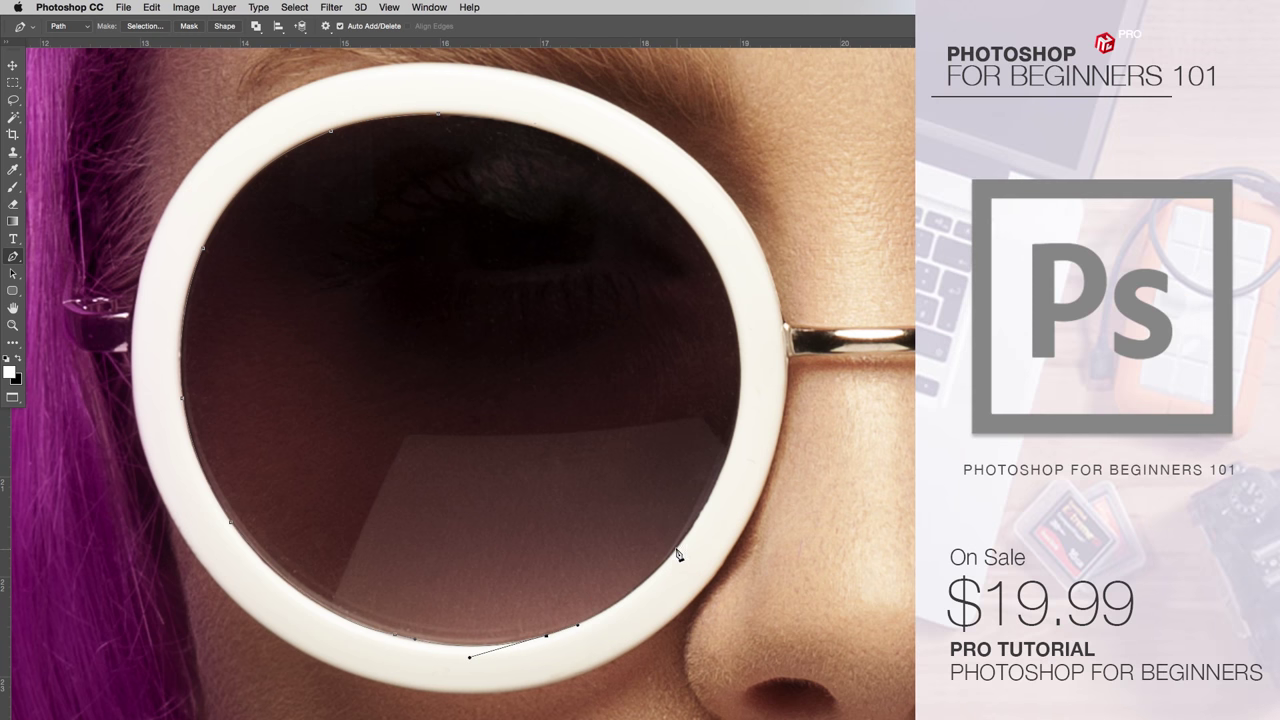
pyautogui.moveTo(678, 550); pyautogui.dragTo(694, 524)
pyautogui.moveTo(733, 432); pyautogui.dragTo(733, 373)
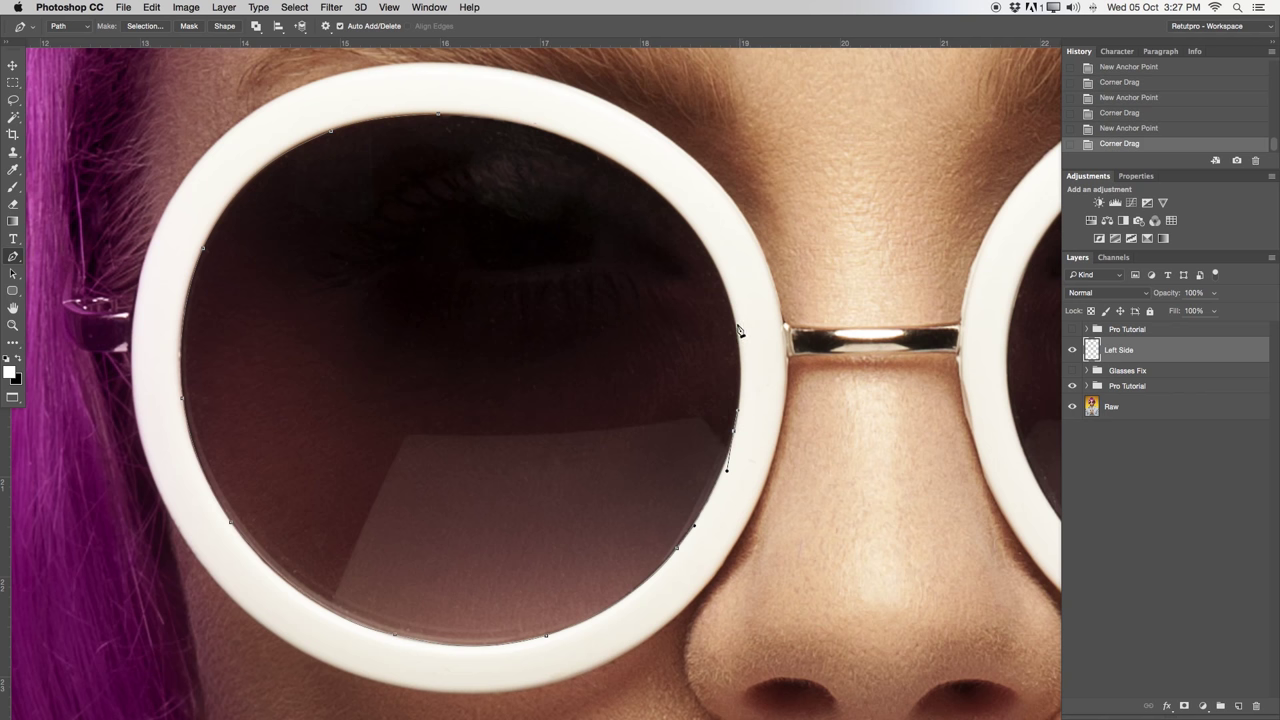
pyautogui.moveTo(735, 323); pyautogui.dragTo(722, 283)
pyautogui.moveTo(679, 212); pyautogui.dragTo(651, 186)
pyautogui.moveTo(515, 122); pyautogui.dragTo(420, 117)
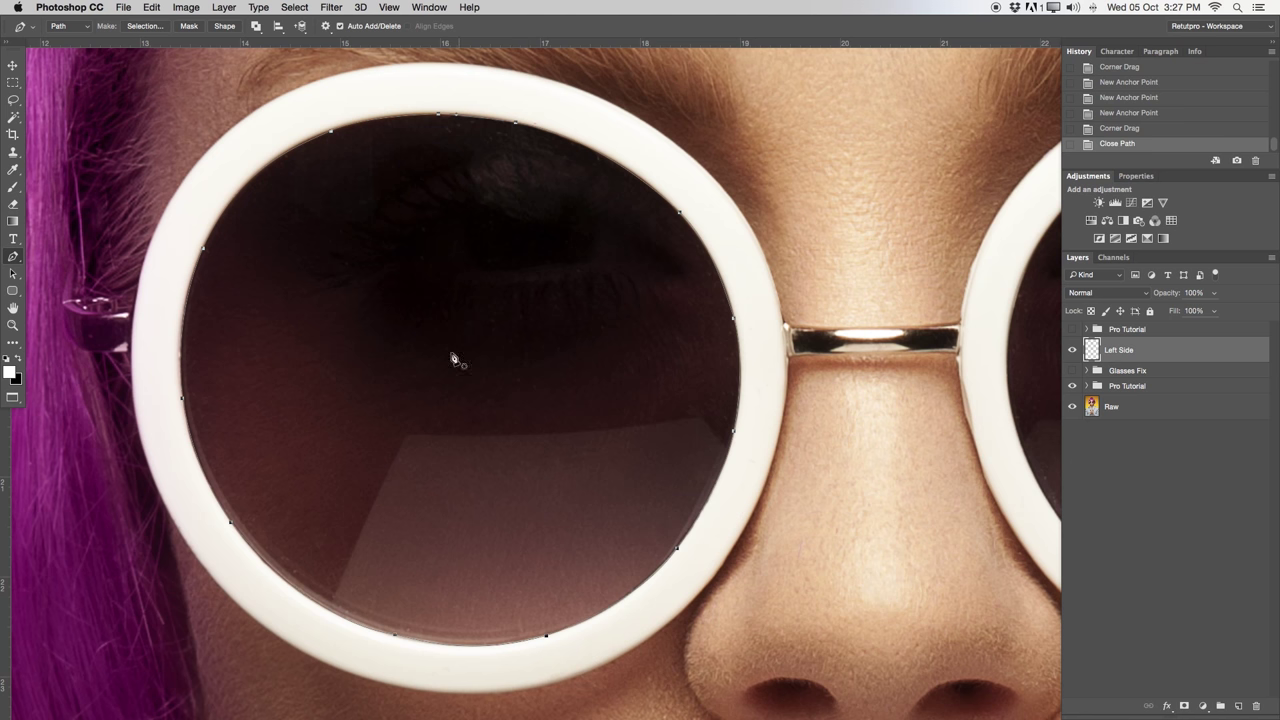
# Step: Convert the lens path into a new anti-aliased selection with a feather radius of 0 pixels
pyautogui.rightClick(419, 288)
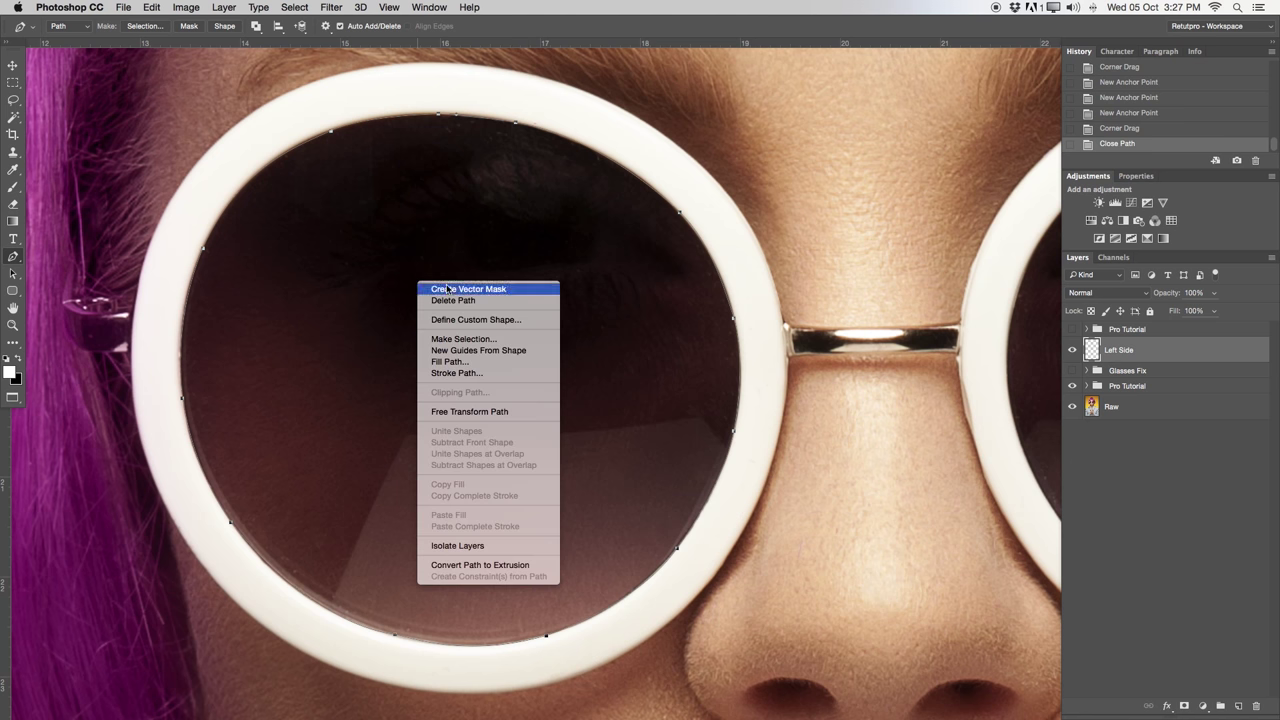
pyautogui.click(455, 339)
pyautogui.moveTo(592, 268); pyautogui.dragTo(438, 270)
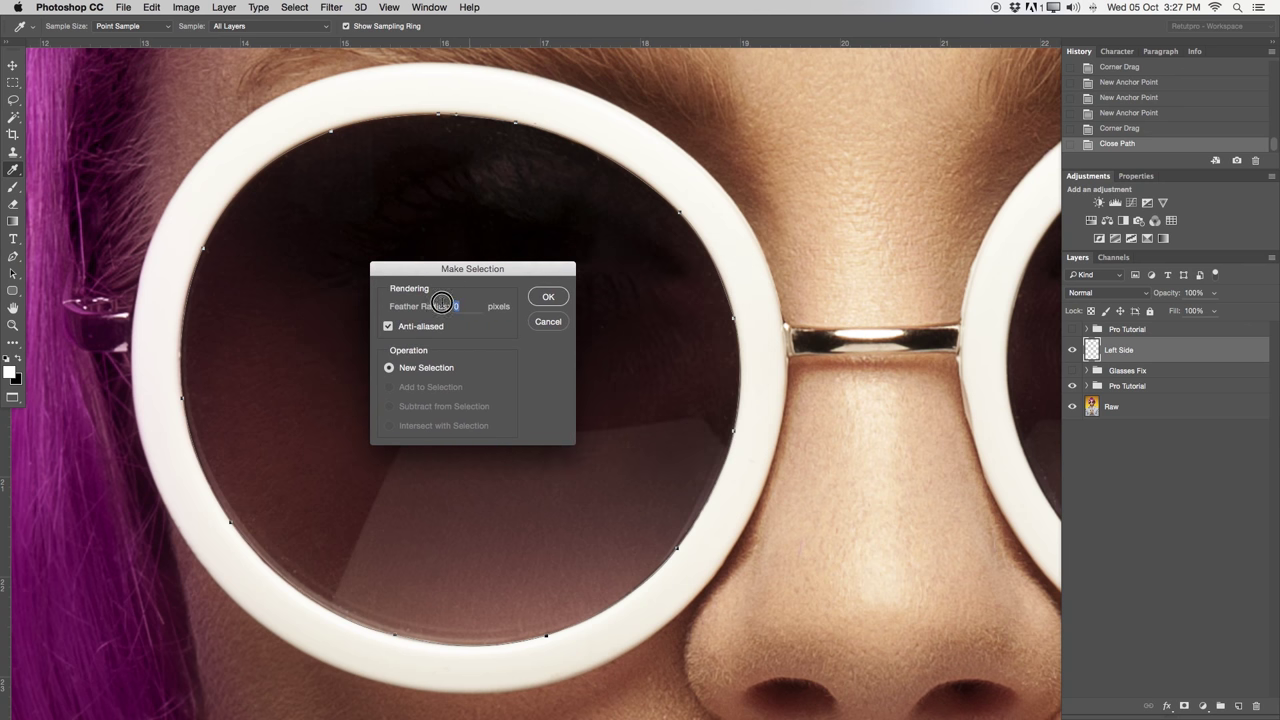
pyautogui.click(548, 296)
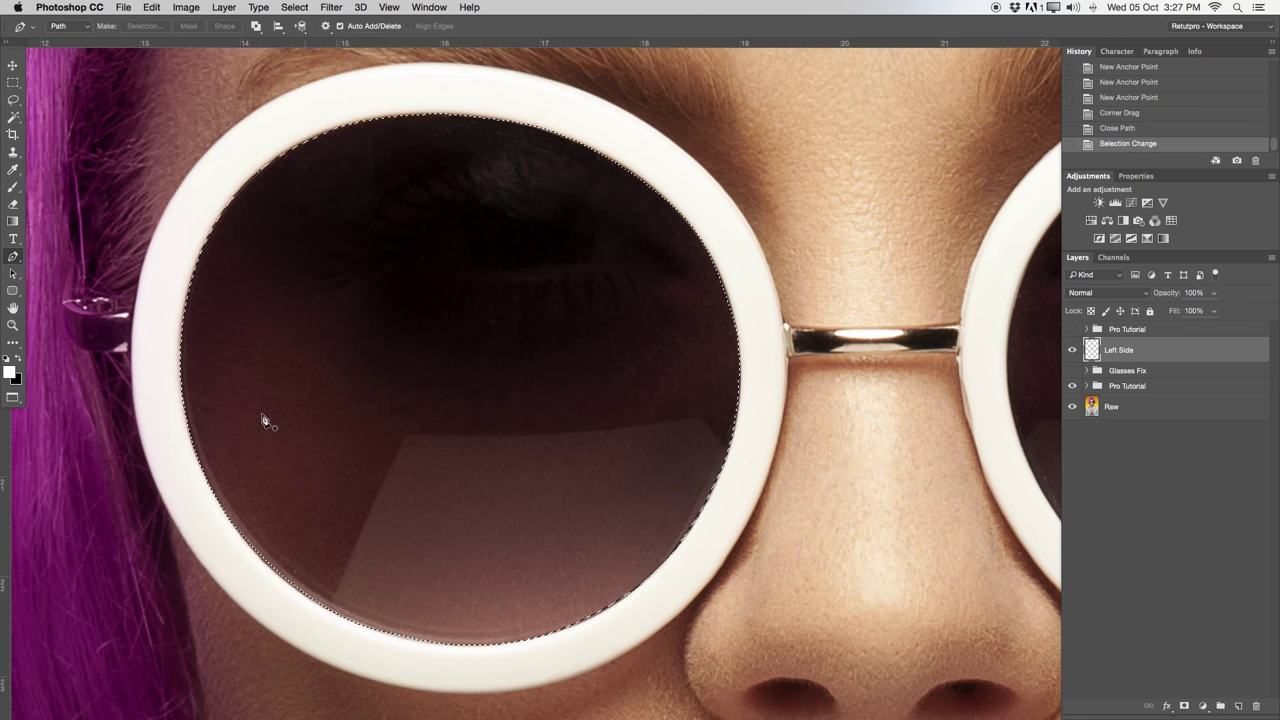
# Step: Save the lens selection as a new channel named Left 3
pyautogui.press('m')
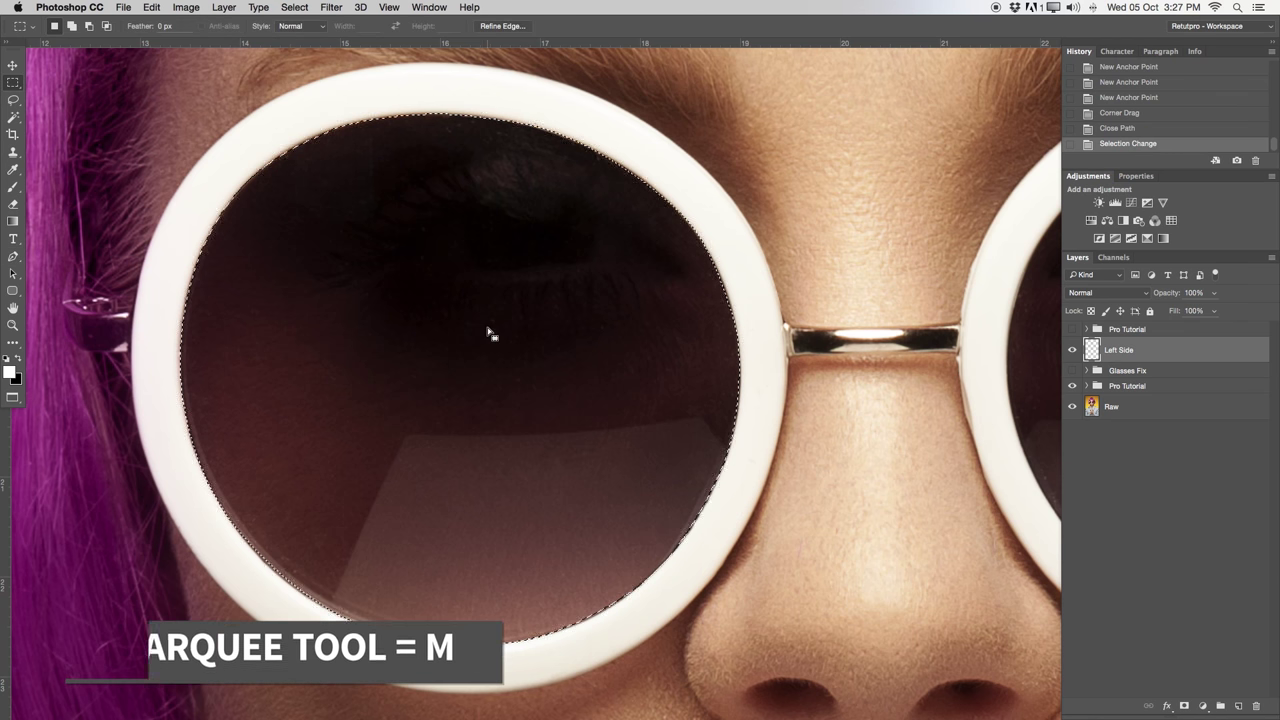
pyautogui.rightClick(456, 349)
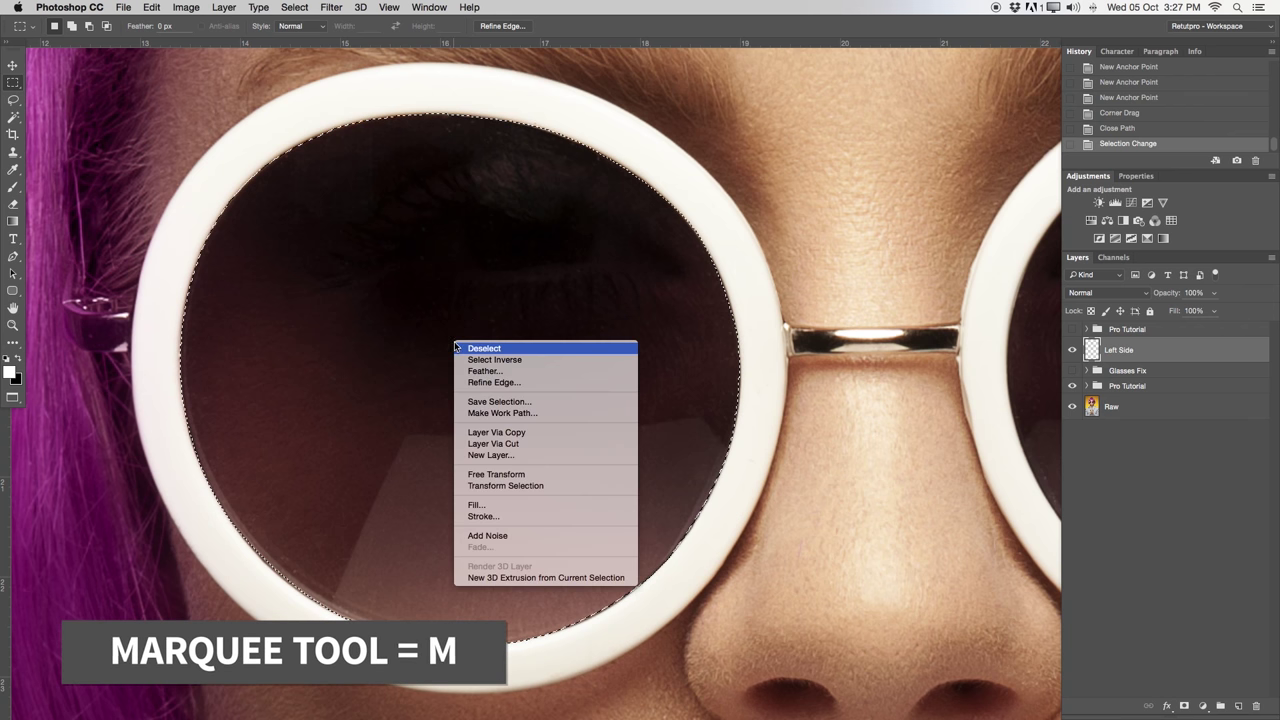
pyautogui.click(535, 402)
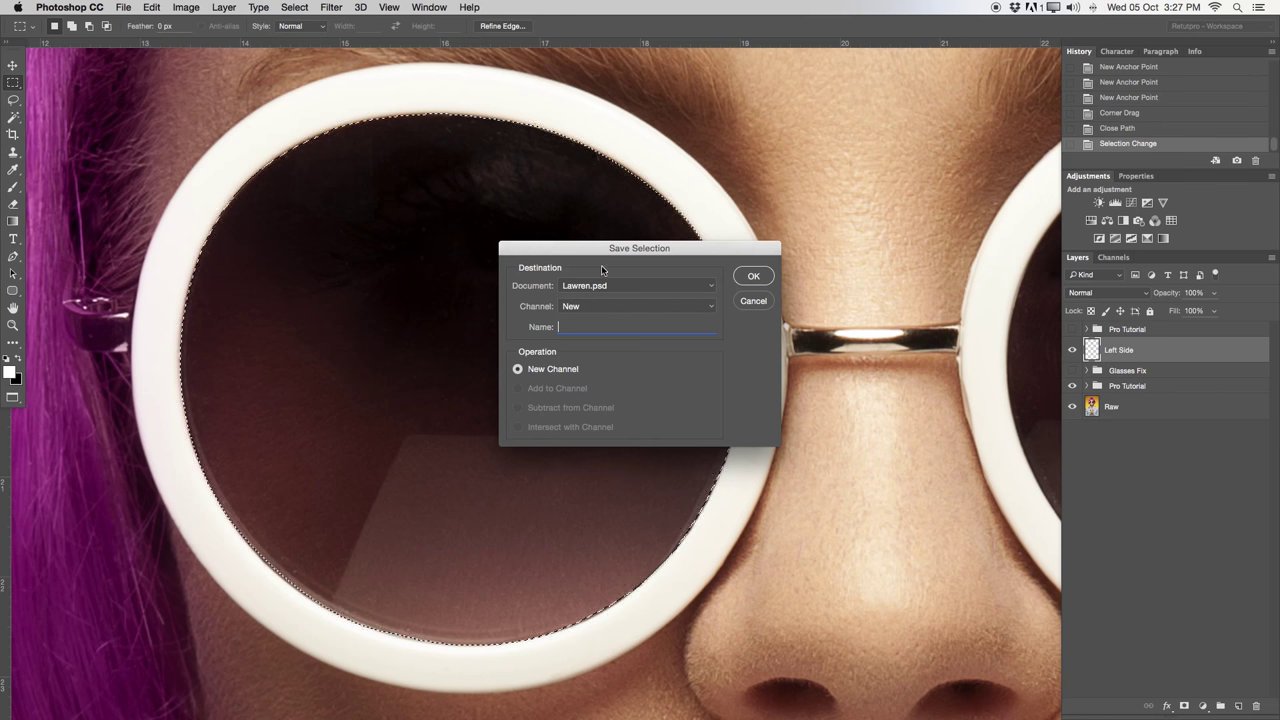
pyautogui.moveTo(591, 249); pyautogui.dragTo(546, 244)
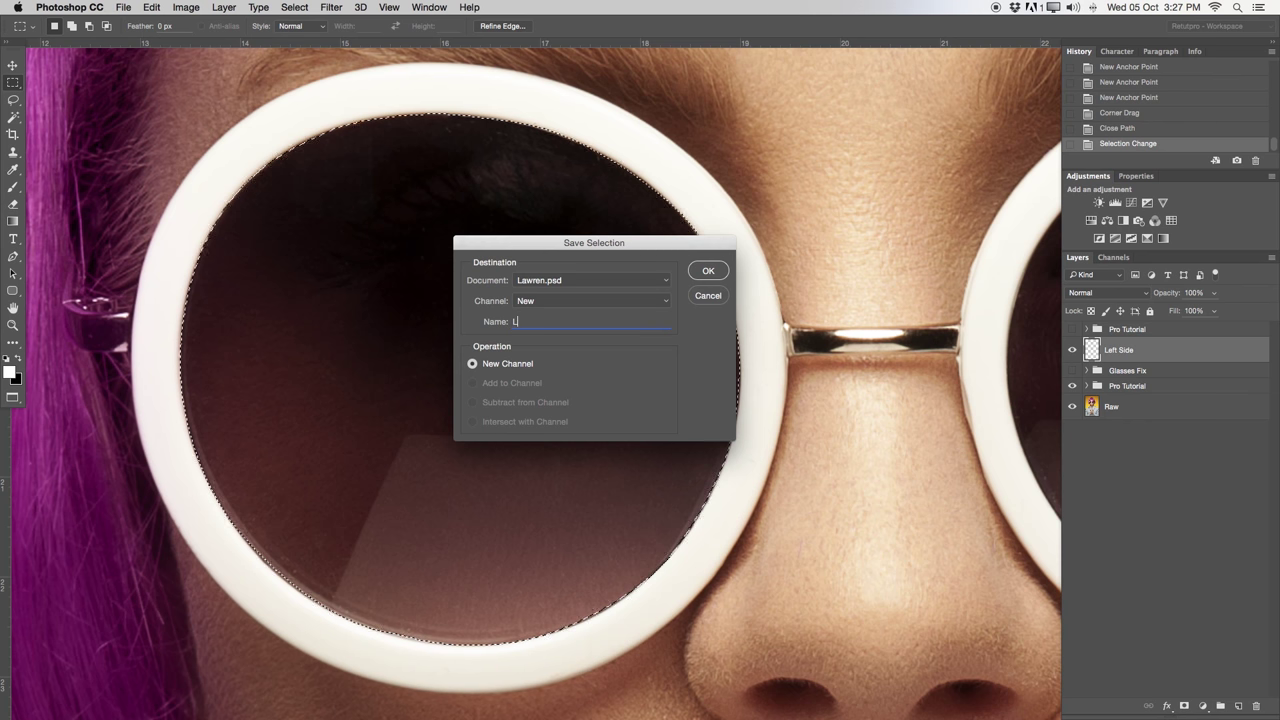
pyautogui.write('ft S')
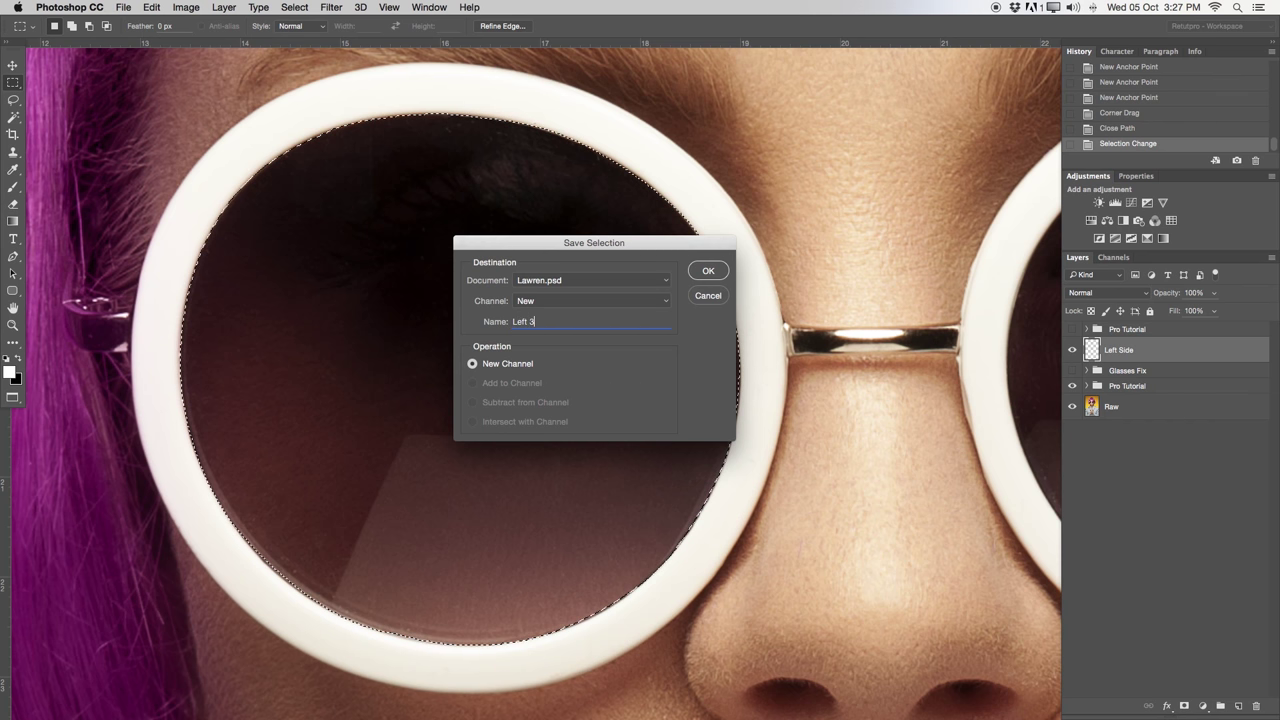
pyautogui.click(702, 268)
pyautogui.press('z')
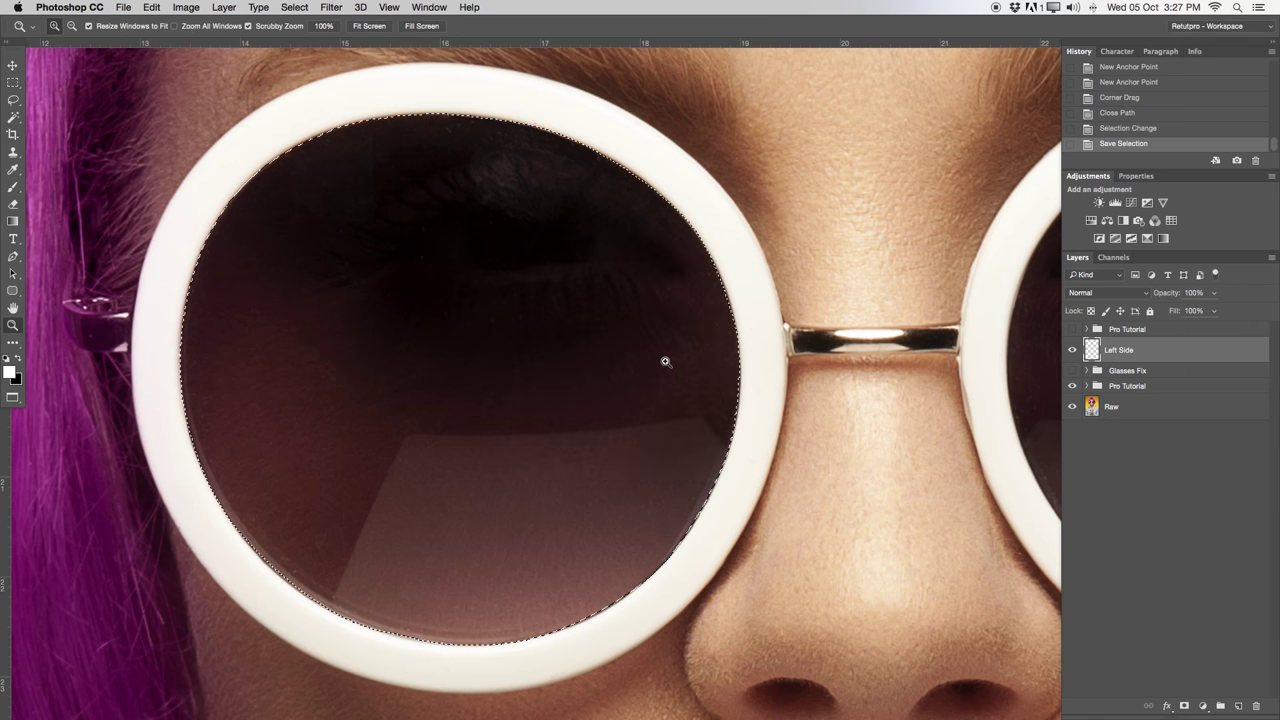
# Step: Deselect the lens and compare the saved Left2 and Left 3 channels as overlays, hiding both again
pyautogui.click(1113, 257)
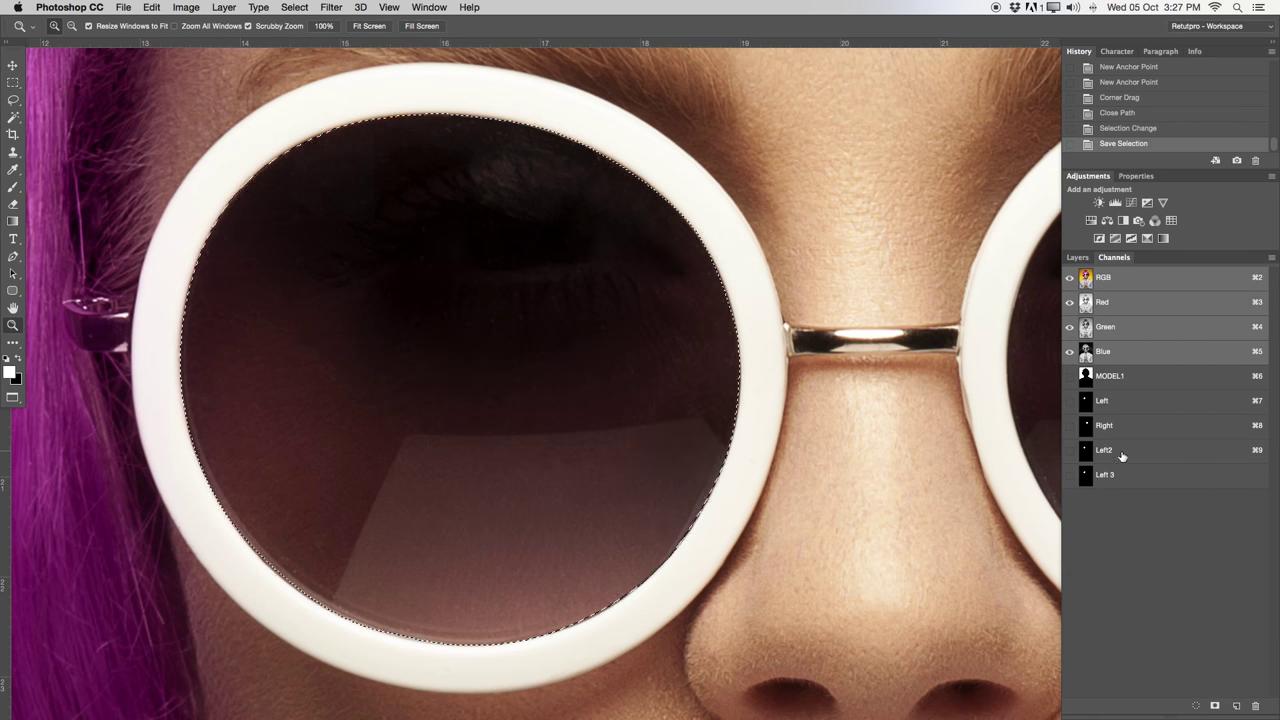
pyautogui.press('super+d')
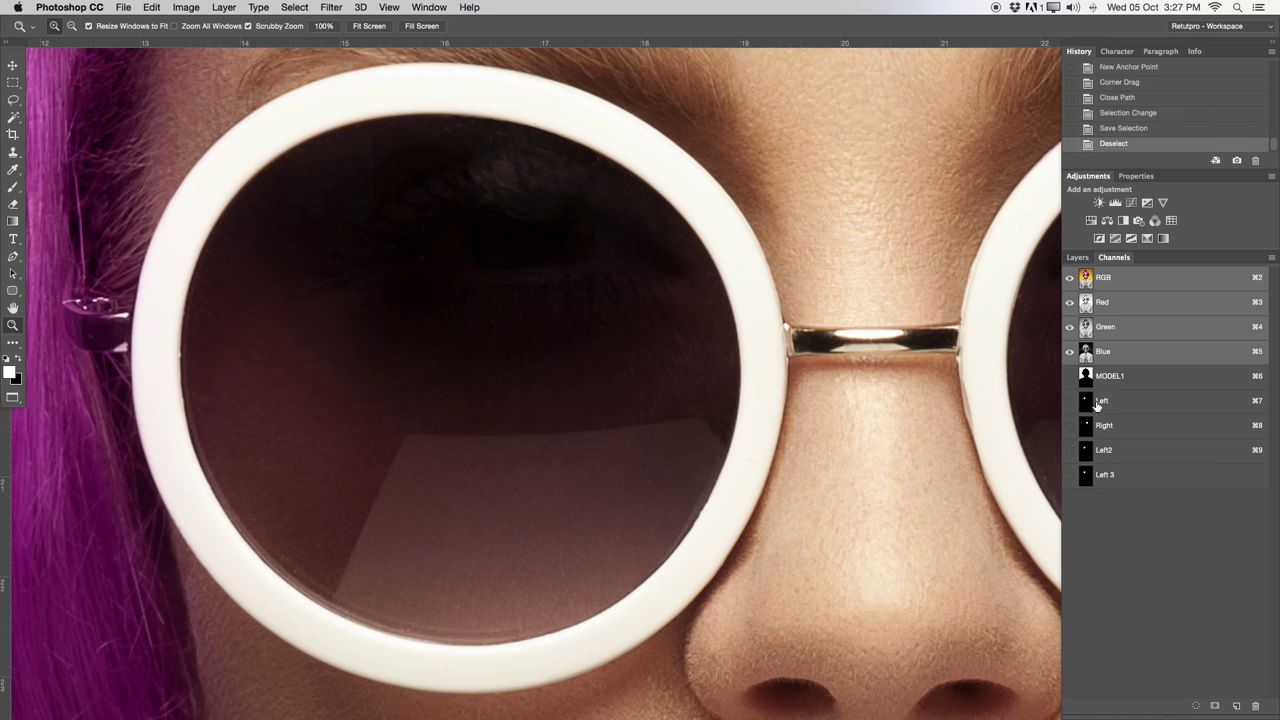
pyautogui.click(1071, 452)
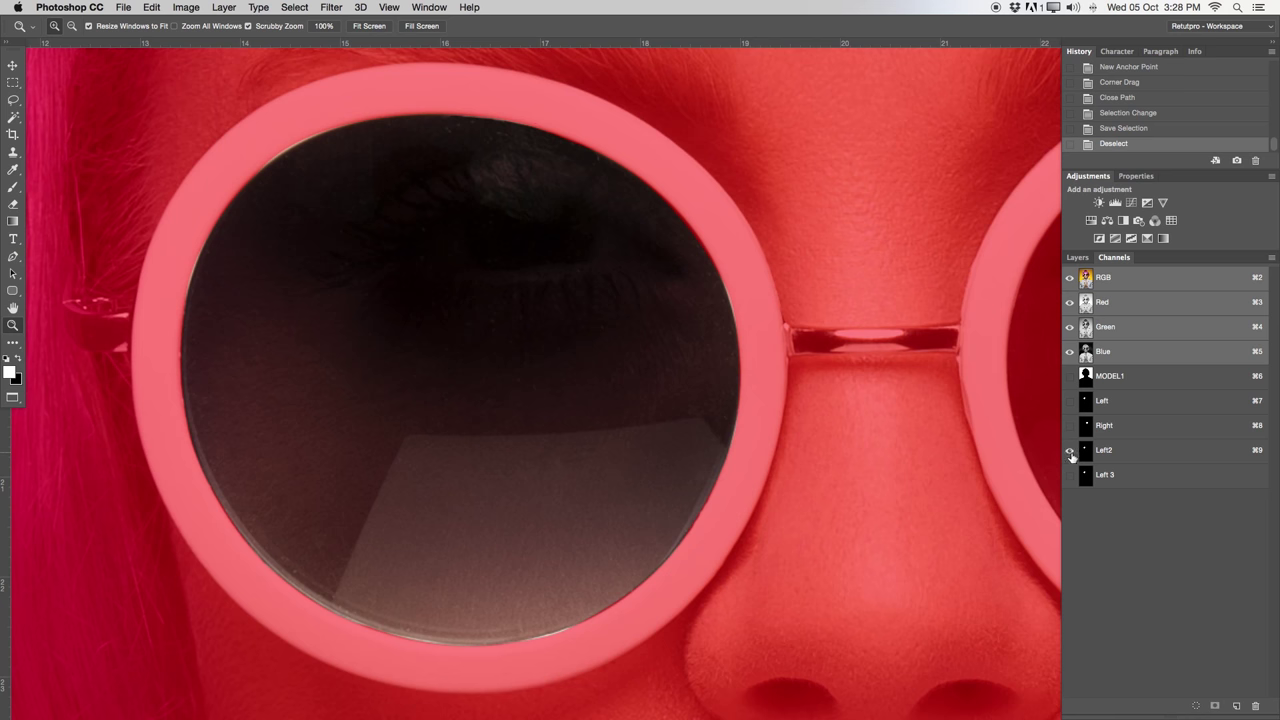
pyautogui.click(1070, 476)
pyautogui.click(1070, 451)
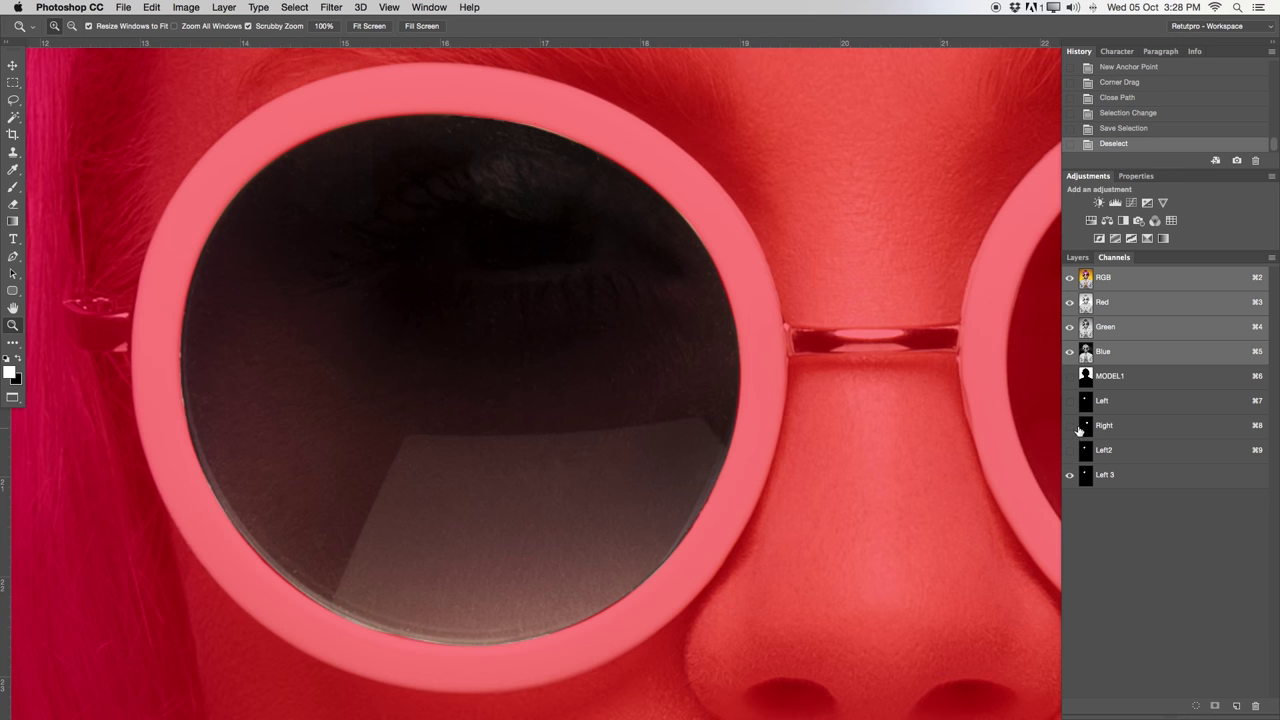
pyautogui.click(1070, 476)
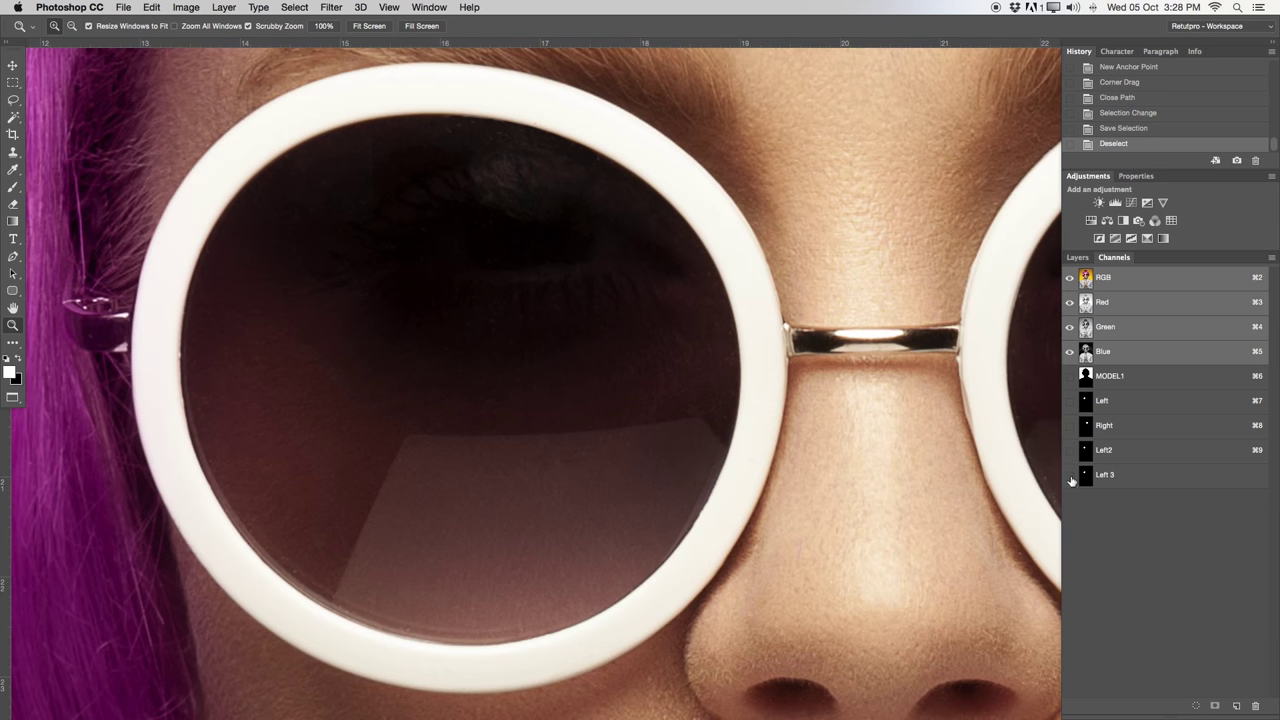
pyautogui.click(1077, 257)
# Step: Check the saved Right channel as an overlay on the right lens and hide it again
pyautogui.moveTo(634, 249); pyautogui.dragTo(620, 311)
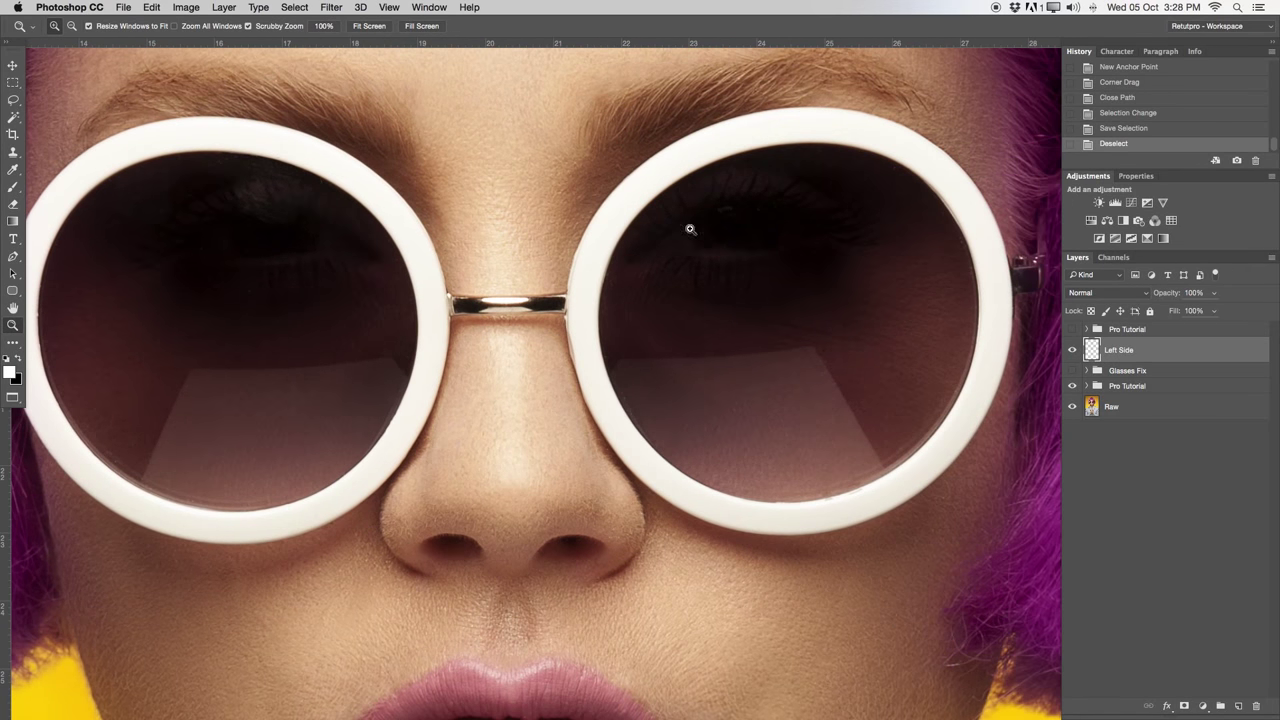
pyautogui.moveTo(804, 426); pyautogui.dragTo(800, 320)
pyautogui.click(1114, 257)
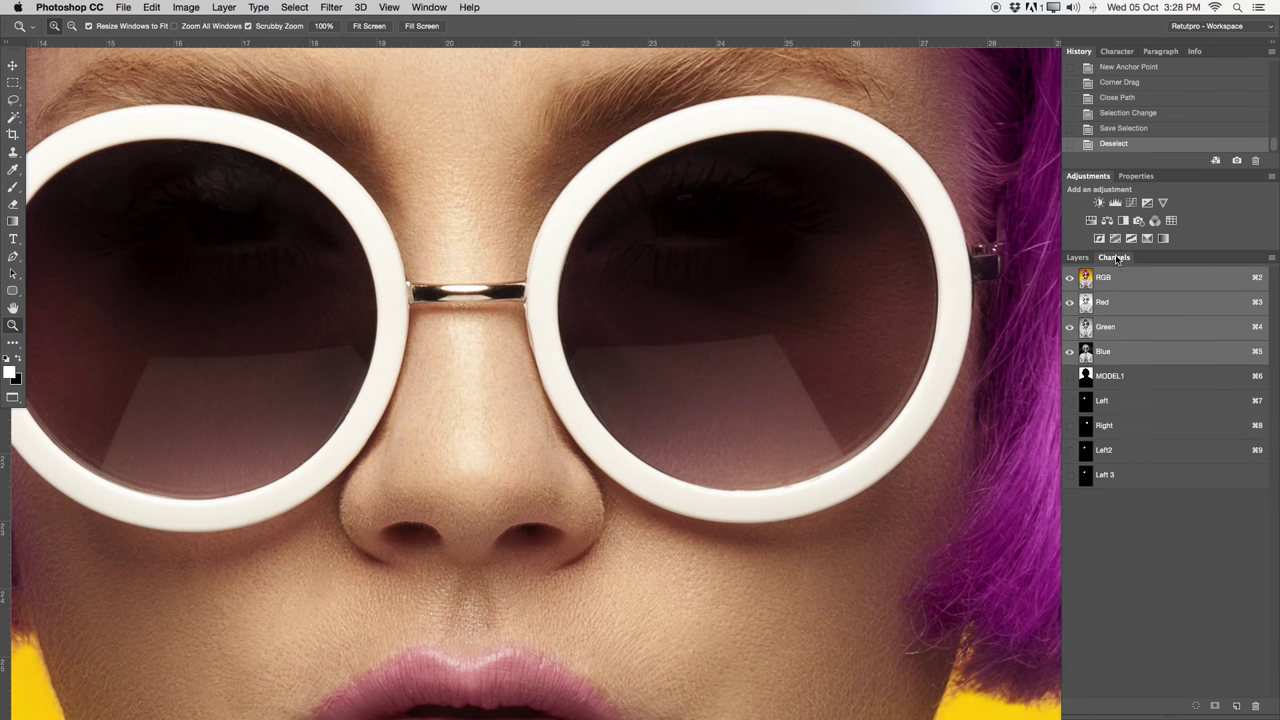
pyautogui.click(1070, 425)
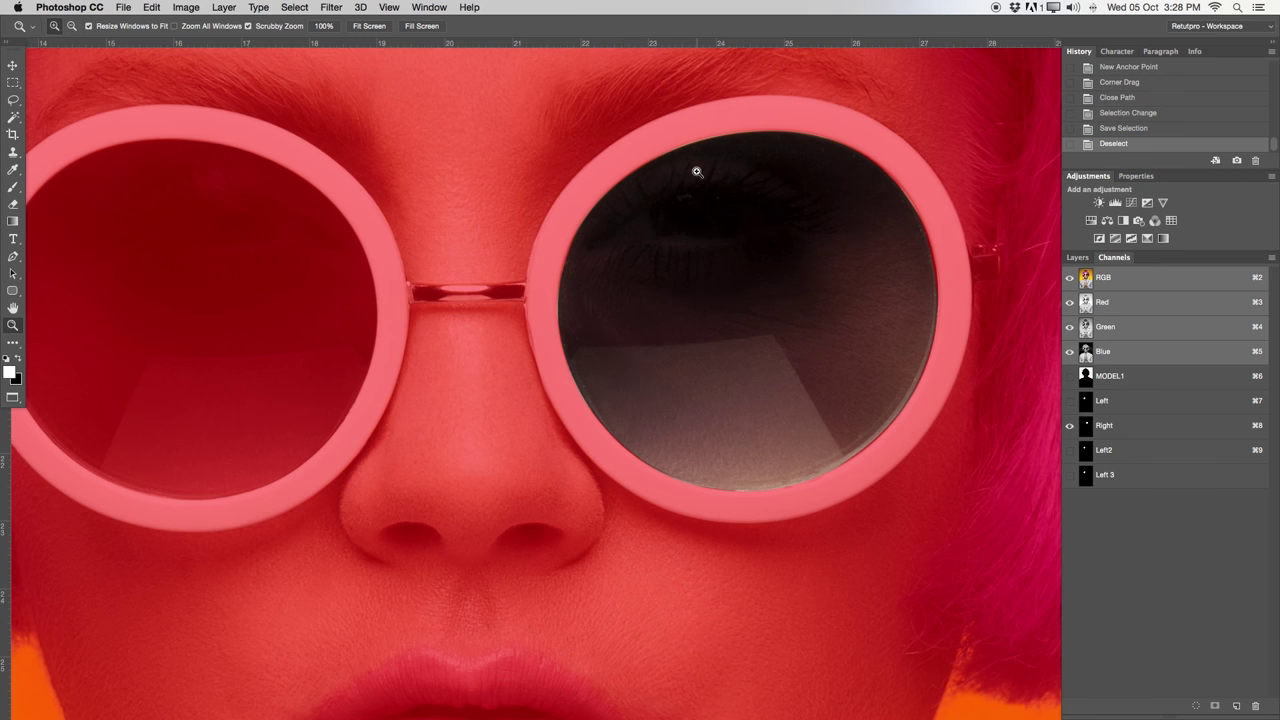
pyautogui.click(1071, 426)
pyautogui.click(1077, 257)
# Step: Set the foreground colour to the dark tone sampled at the upper edge of the left lens
pyautogui.moveTo(543, 249)
pyautogui.mouseDown()
pyautogui.moveTo(517, 249)
pyautogui.moveTo(536, 272)
pyautogui.mouseUp()
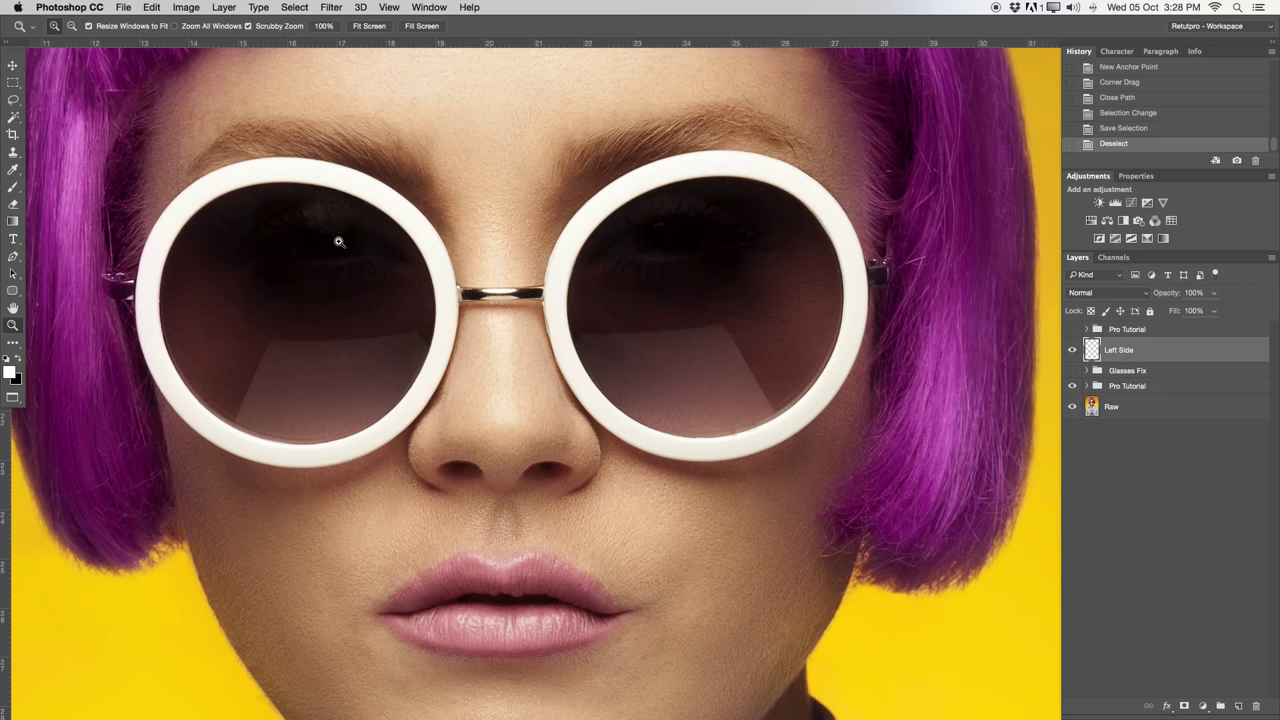
pyautogui.moveTo(357, 254); pyautogui.dragTo(405, 256)
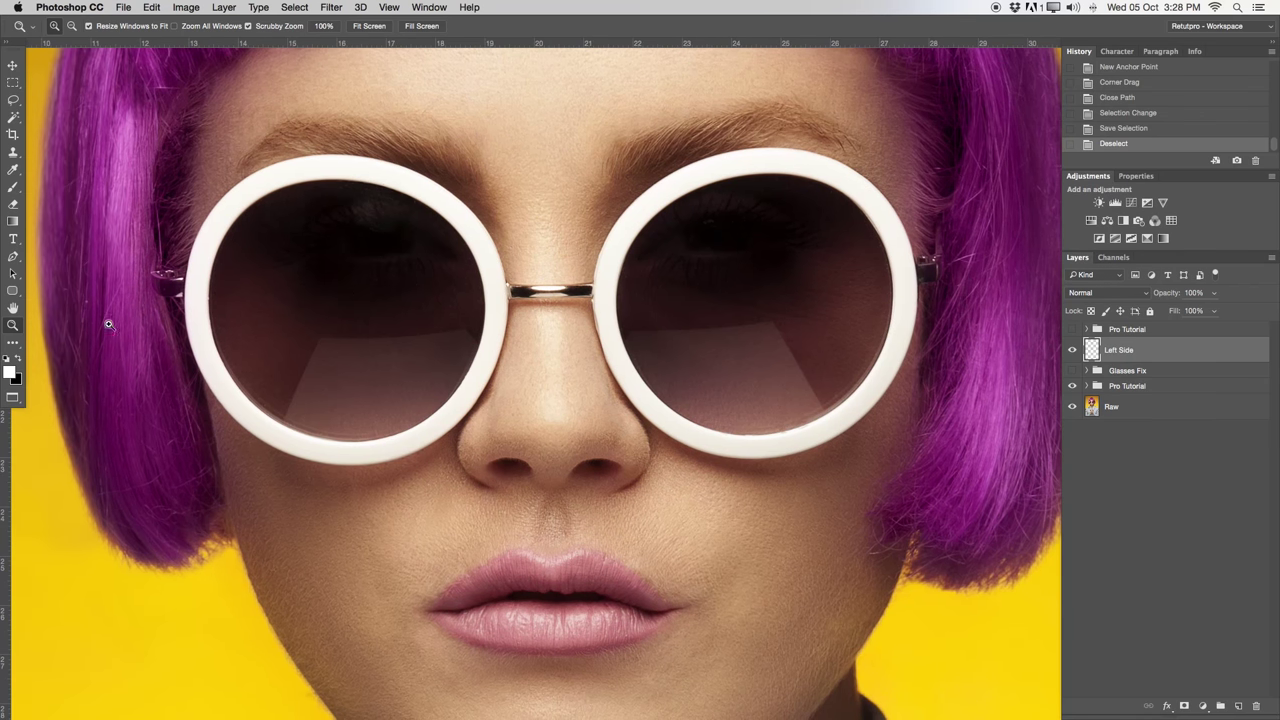
pyautogui.click(11, 373)
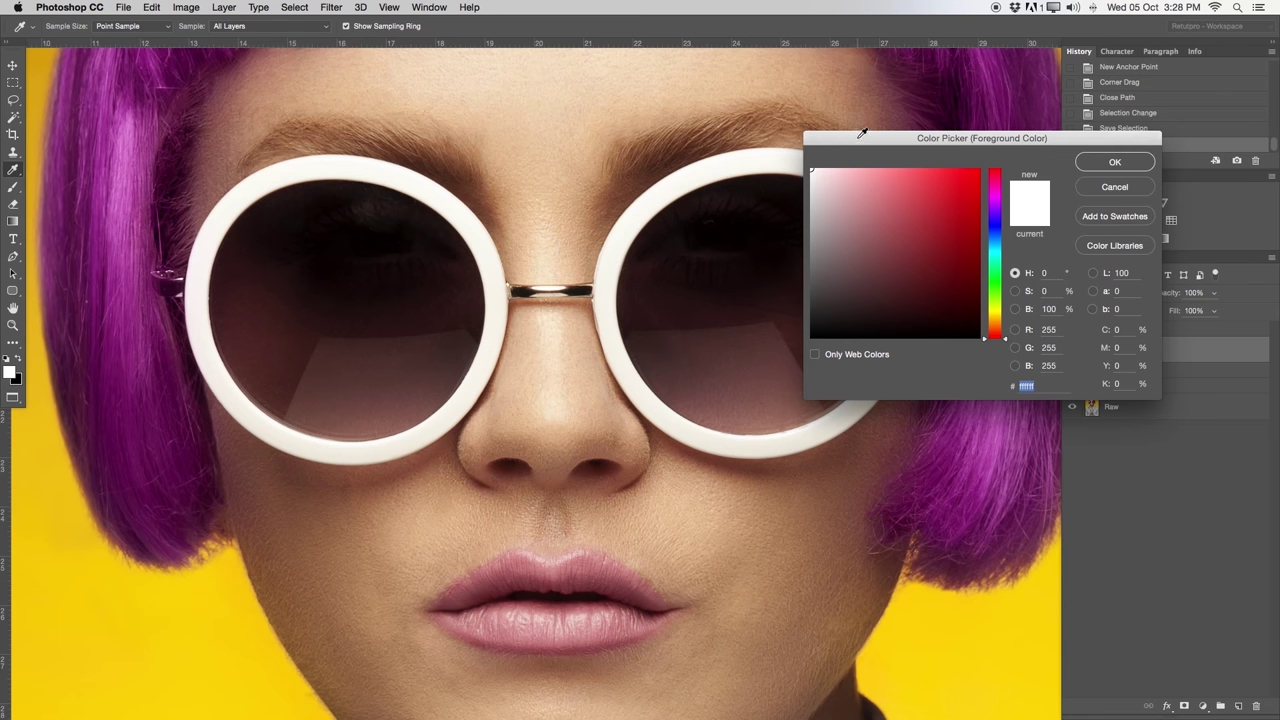
pyautogui.moveTo(860, 136); pyautogui.dragTo(604, 88)
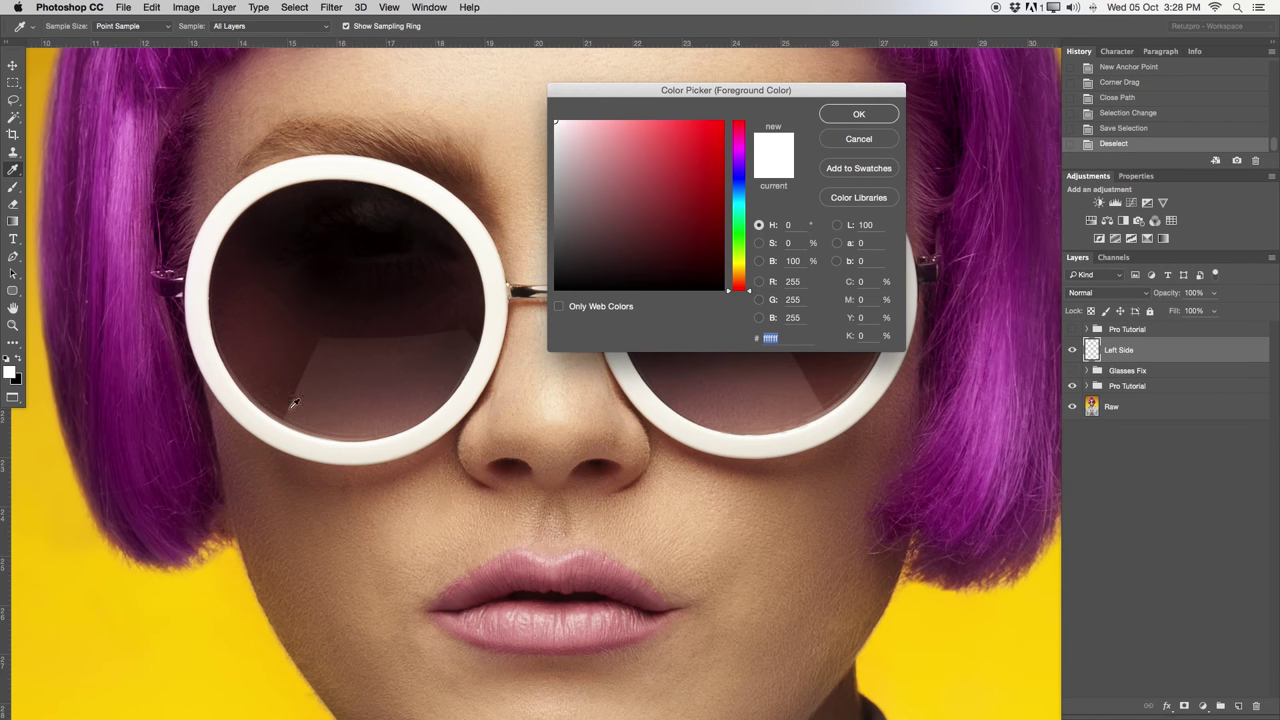
pyautogui.moveTo(324, 185); pyautogui.dragTo(330, 190)
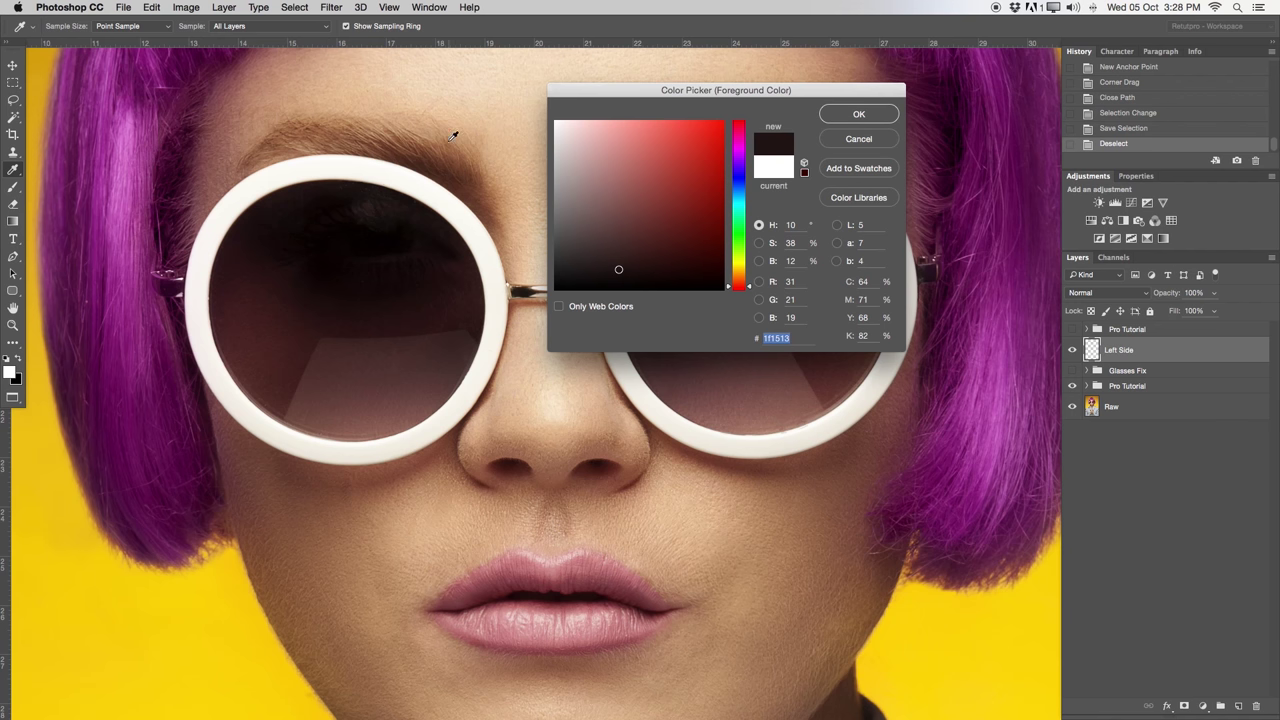
pyautogui.click(333, 181)
pyautogui.press('Return')
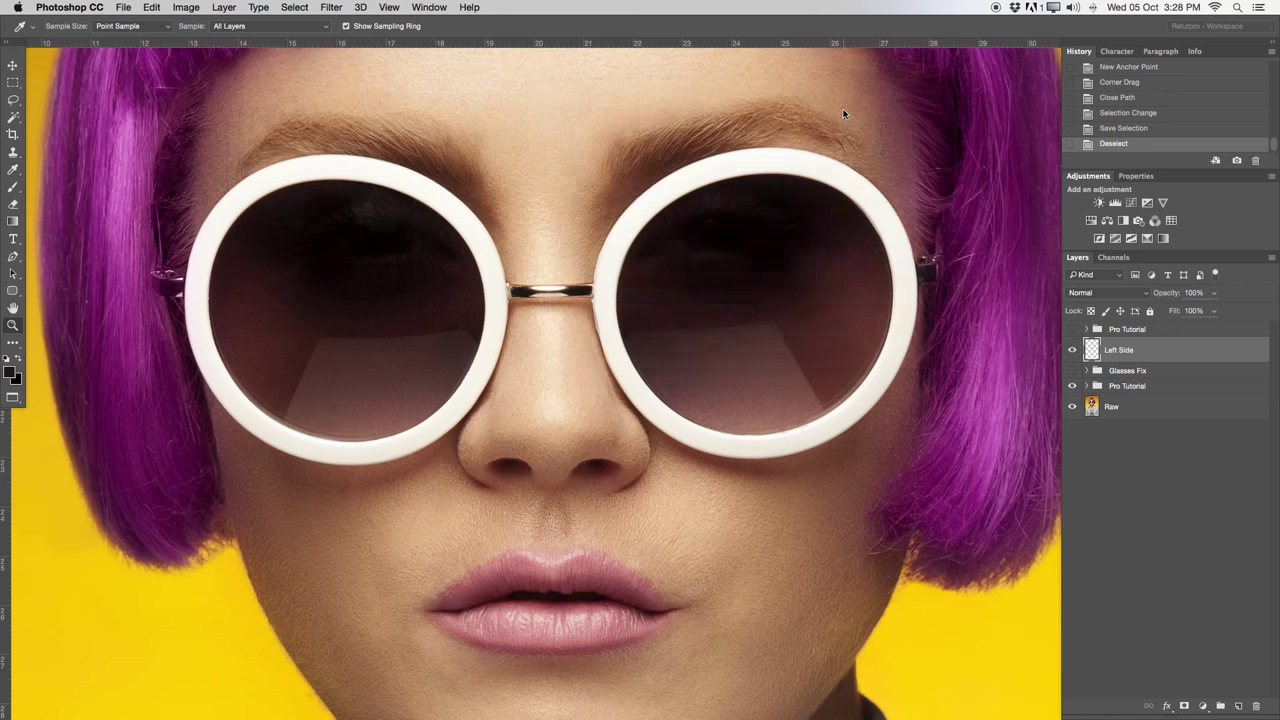
pyautogui.press('z')
# Step: Set the background colour to the brown tone sampled at the lower edge of the left lens
pyautogui.click(17, 381)
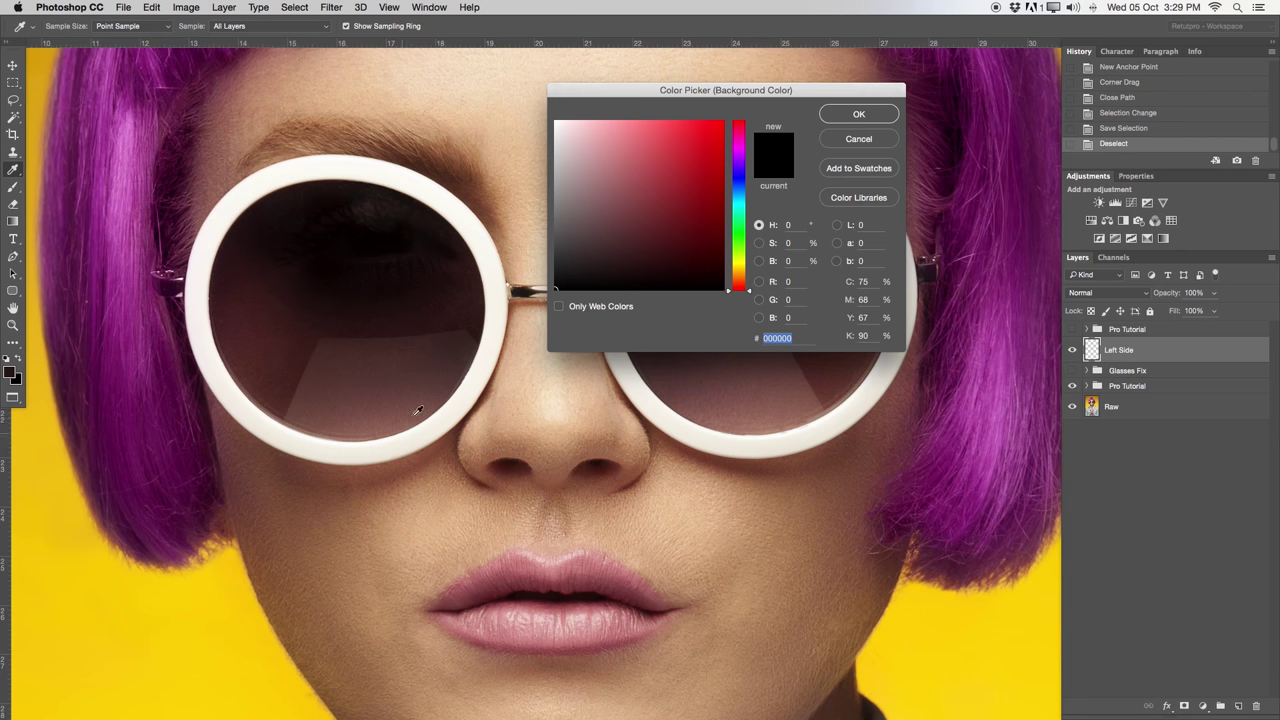
pyautogui.click(289, 408)
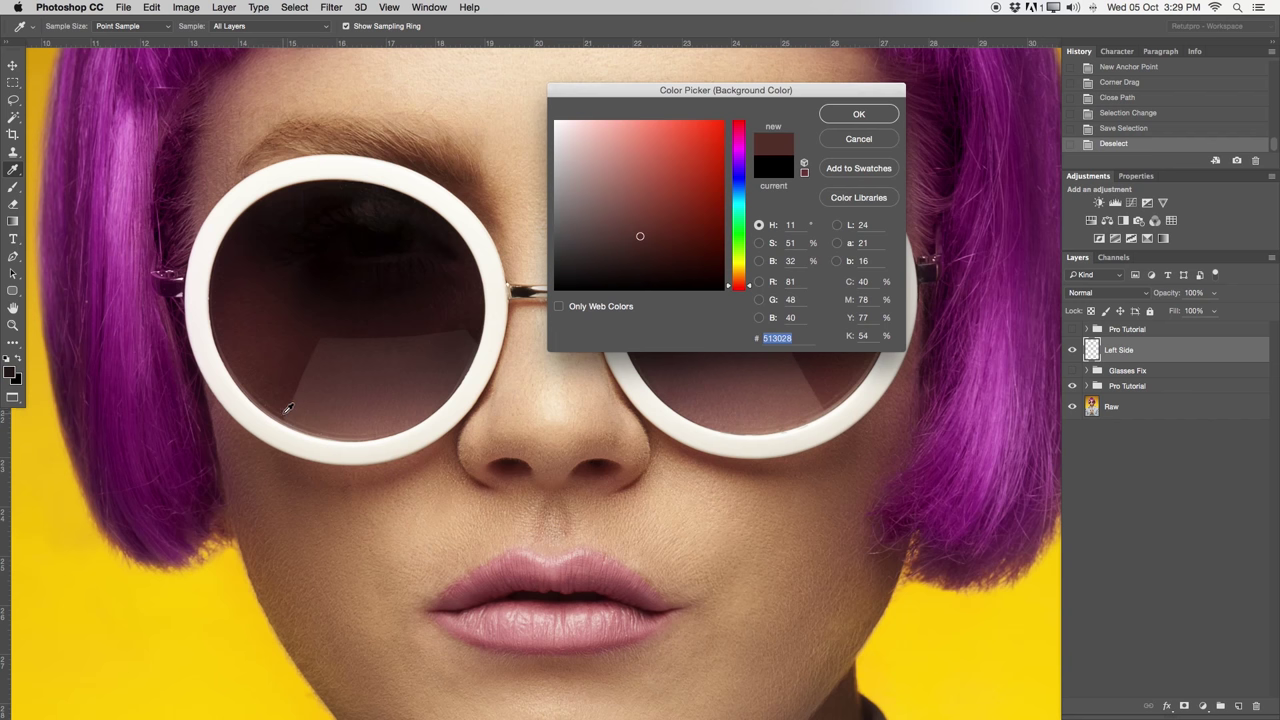
pyautogui.click(283, 412)
pyautogui.click(845, 113)
pyautogui.press('z')
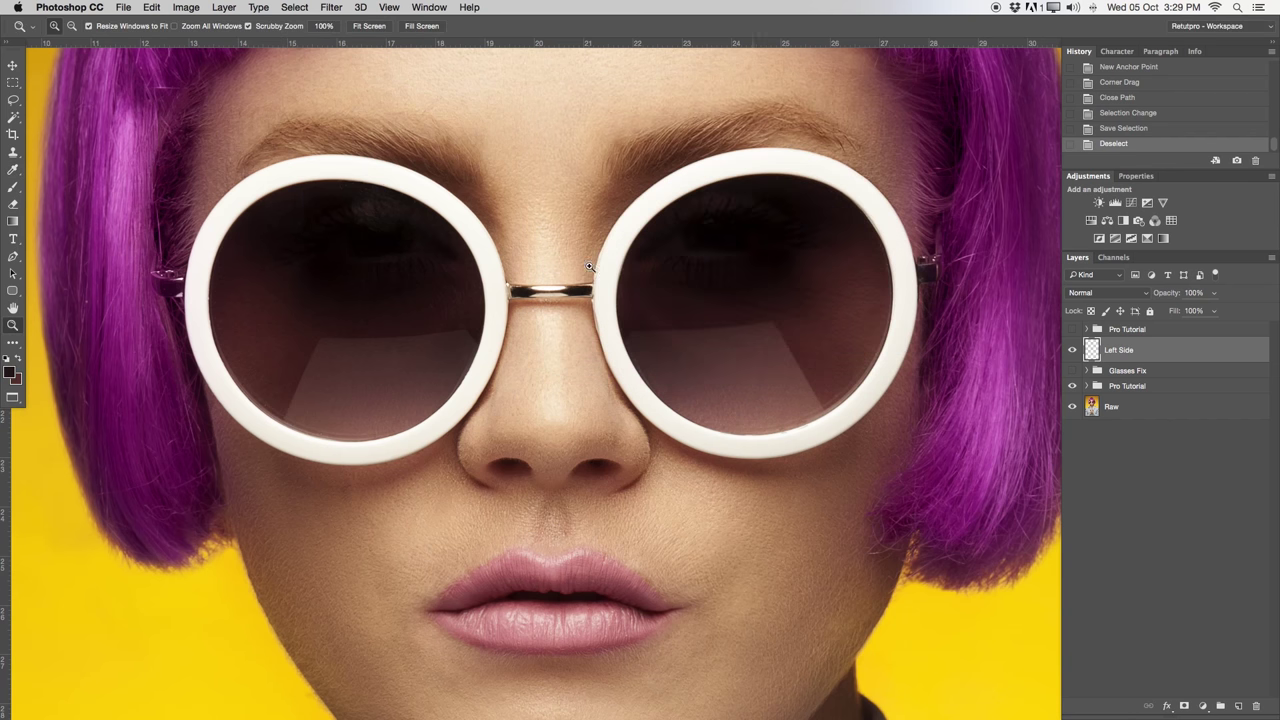
# Step: Set the Gradient tool to the foreground-to-background gradient preset
pyautogui.click(14, 222)
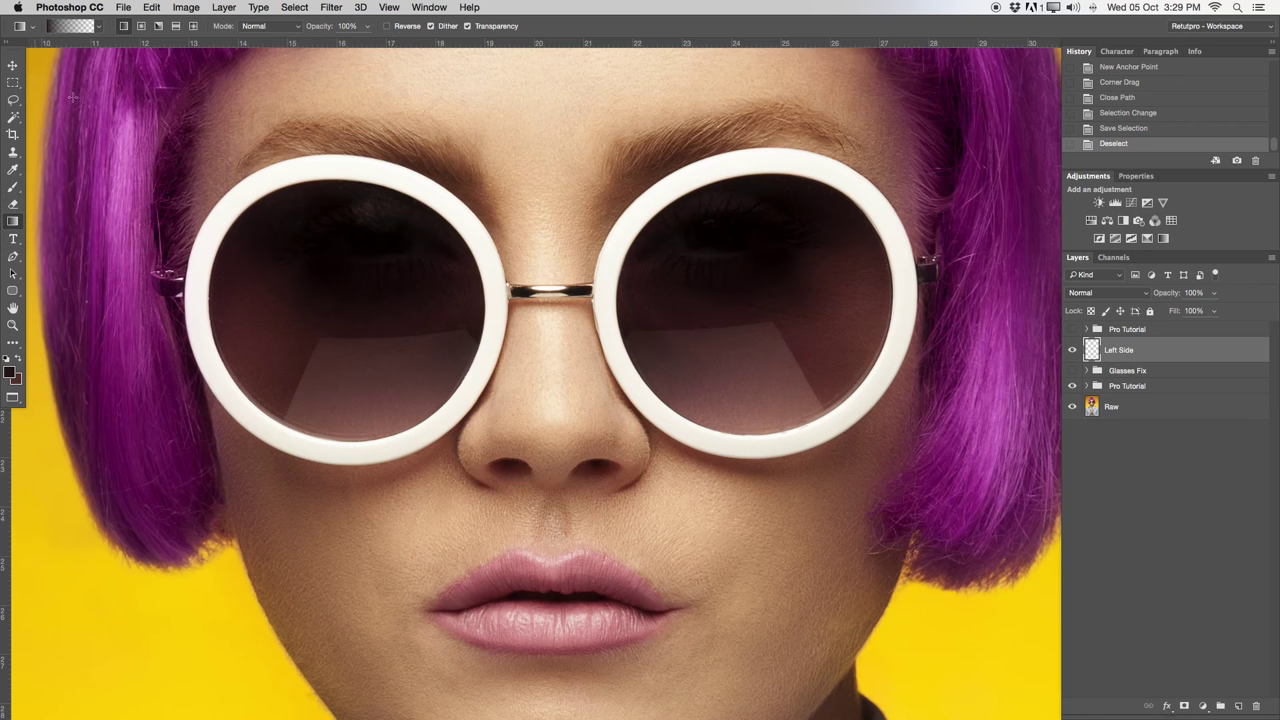
pyautogui.click(97, 29)
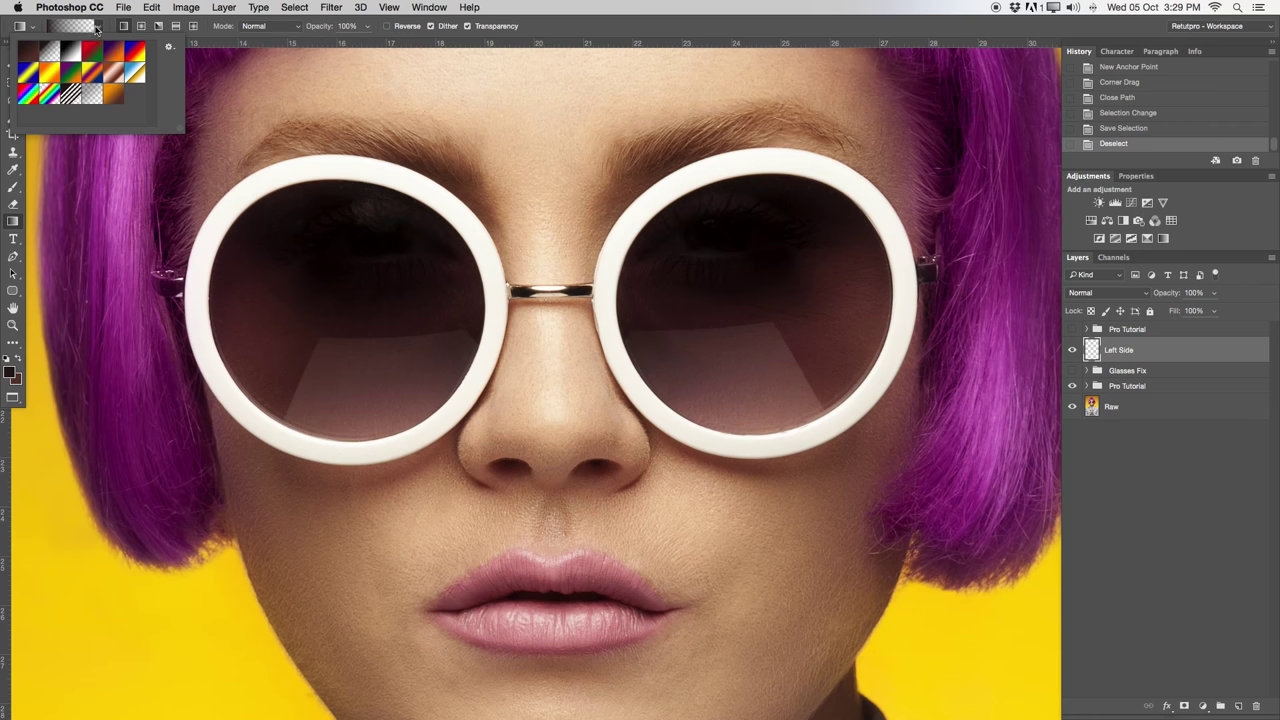
pyautogui.click(32, 52)
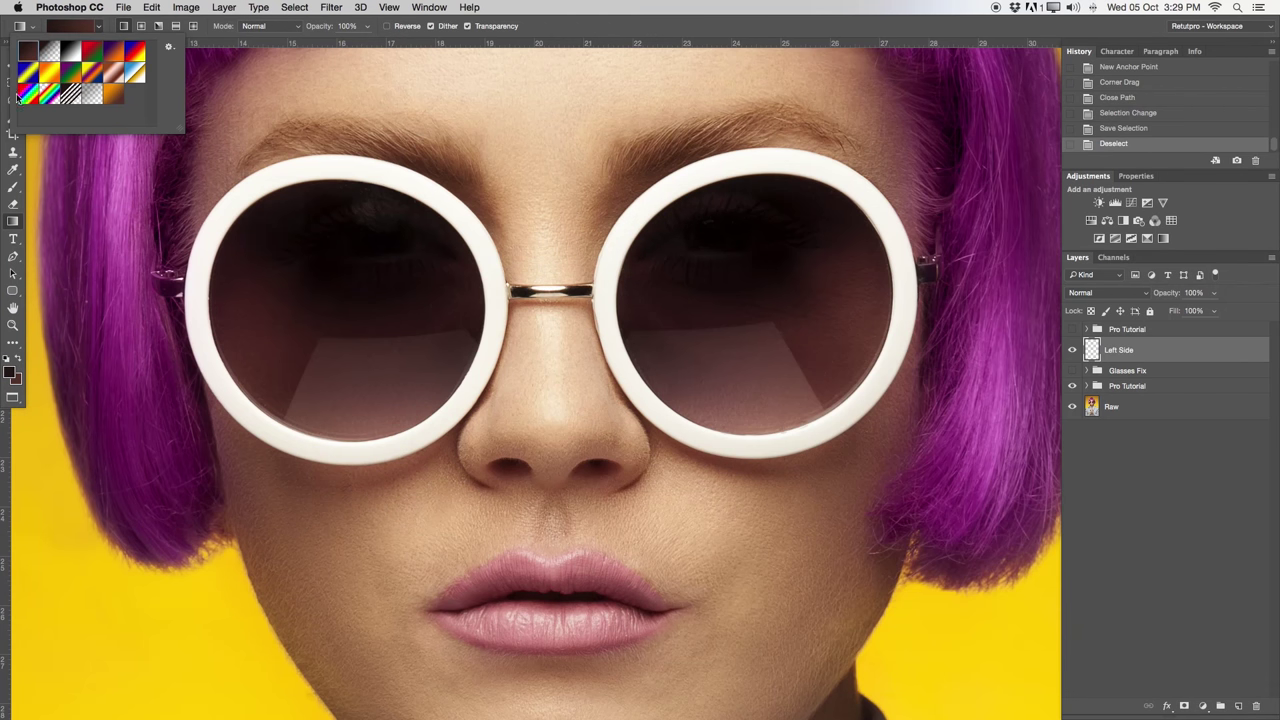
pyautogui.click(1221, 345)
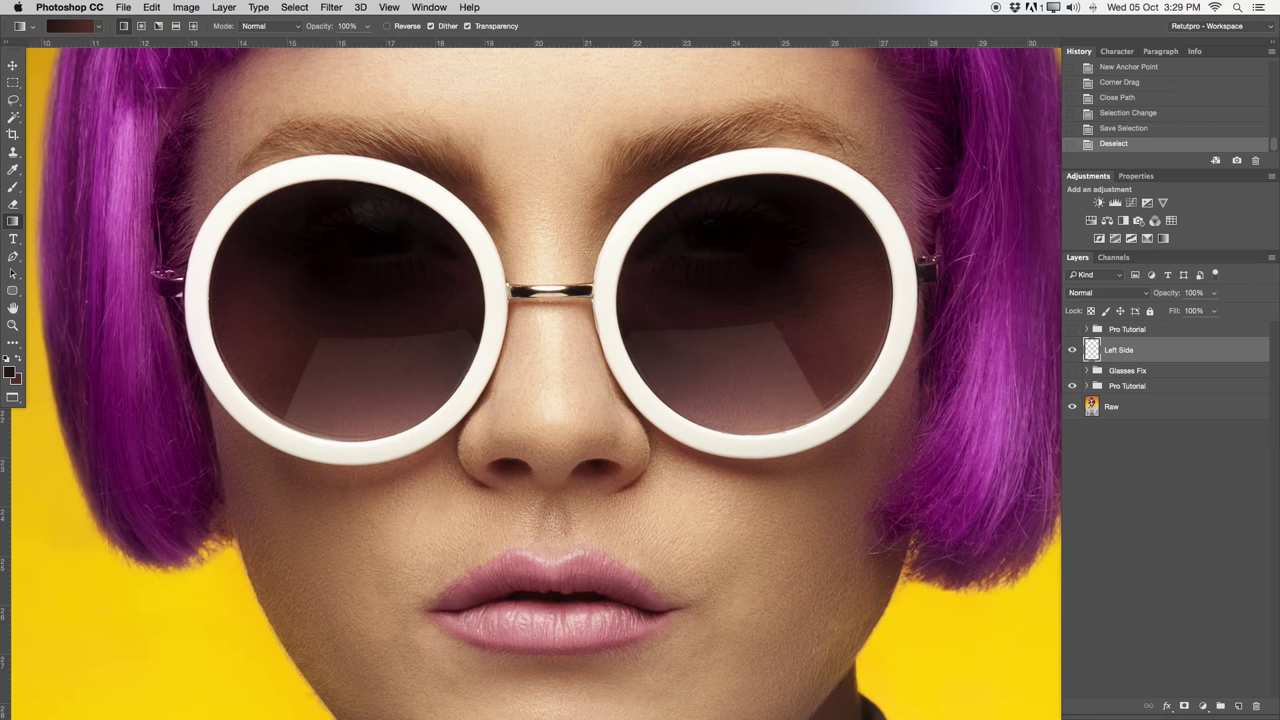
# Step: Try a vertical gradient on the Left Side layer without any selection, and undo it
pyautogui.press('z')
pyautogui.keyDown('alt'); pyautogui.click(437, 280); pyautogui.keyUp('alt')
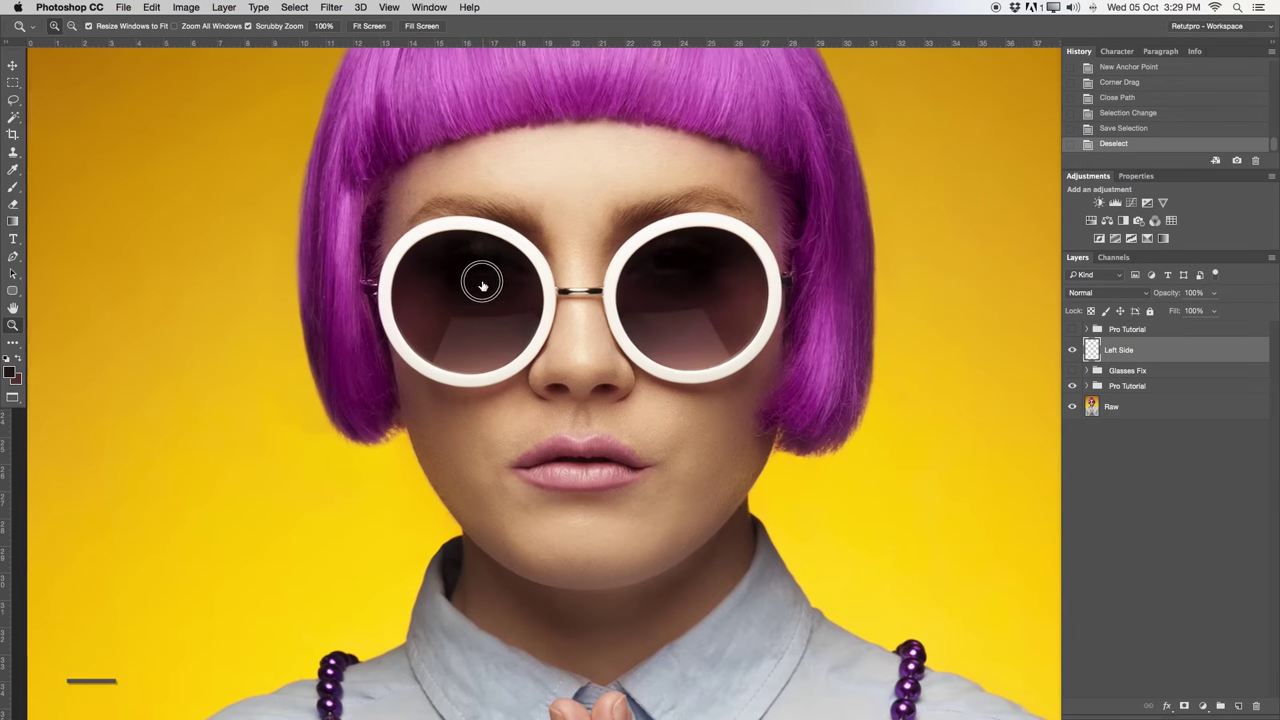
pyautogui.press('g')
pyautogui.moveTo(474, 297)
pyautogui.mouseDown()
pyautogui.moveTo(462, 380)
pyautogui.moveTo(477, 369)
pyautogui.mouseUp()
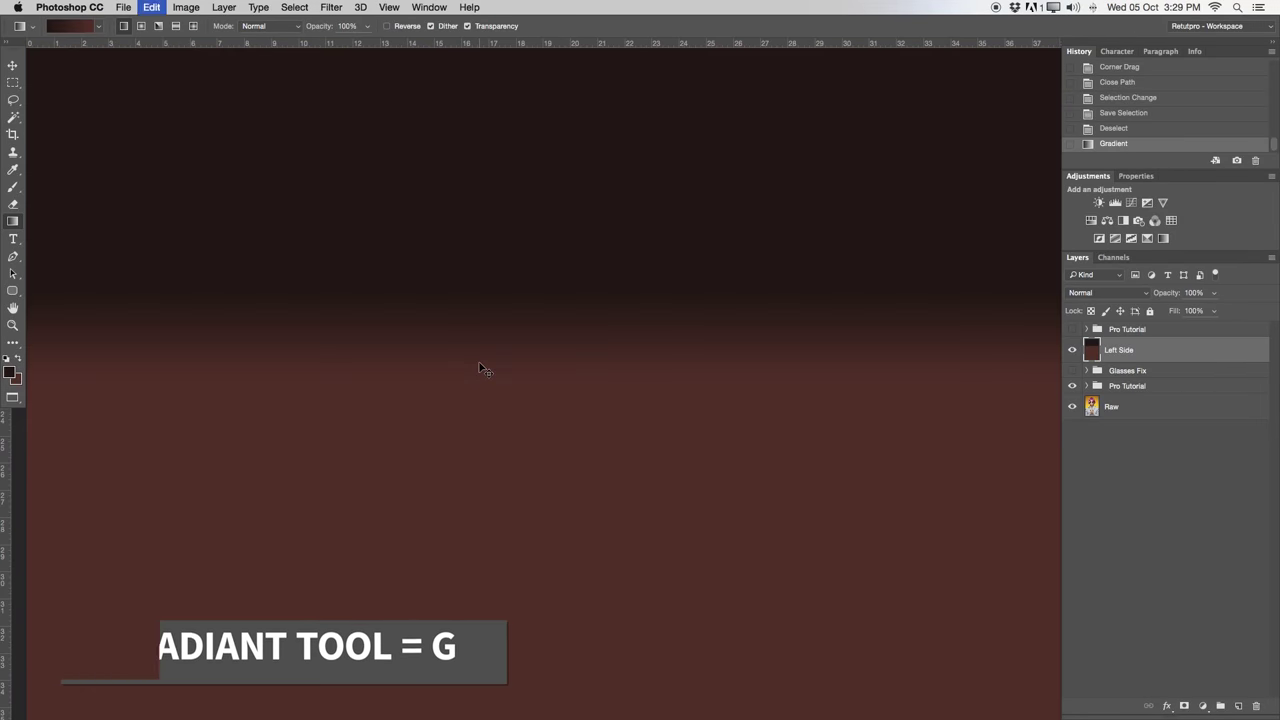
pyautogui.hotkey('ctrl', 'z')
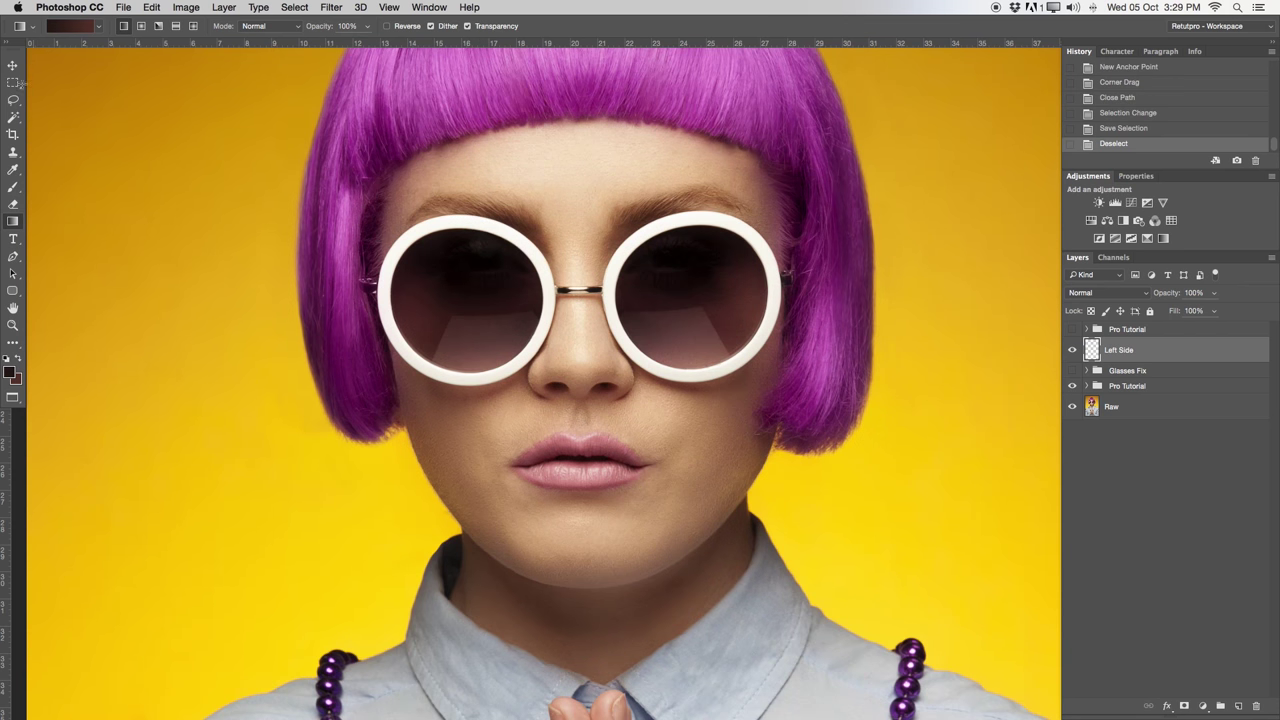
# Step: Load the Left 3 channel as a new selection around the left lens
pyautogui.moveTo(13, 82); pyautogui.dragTo(45, 93)
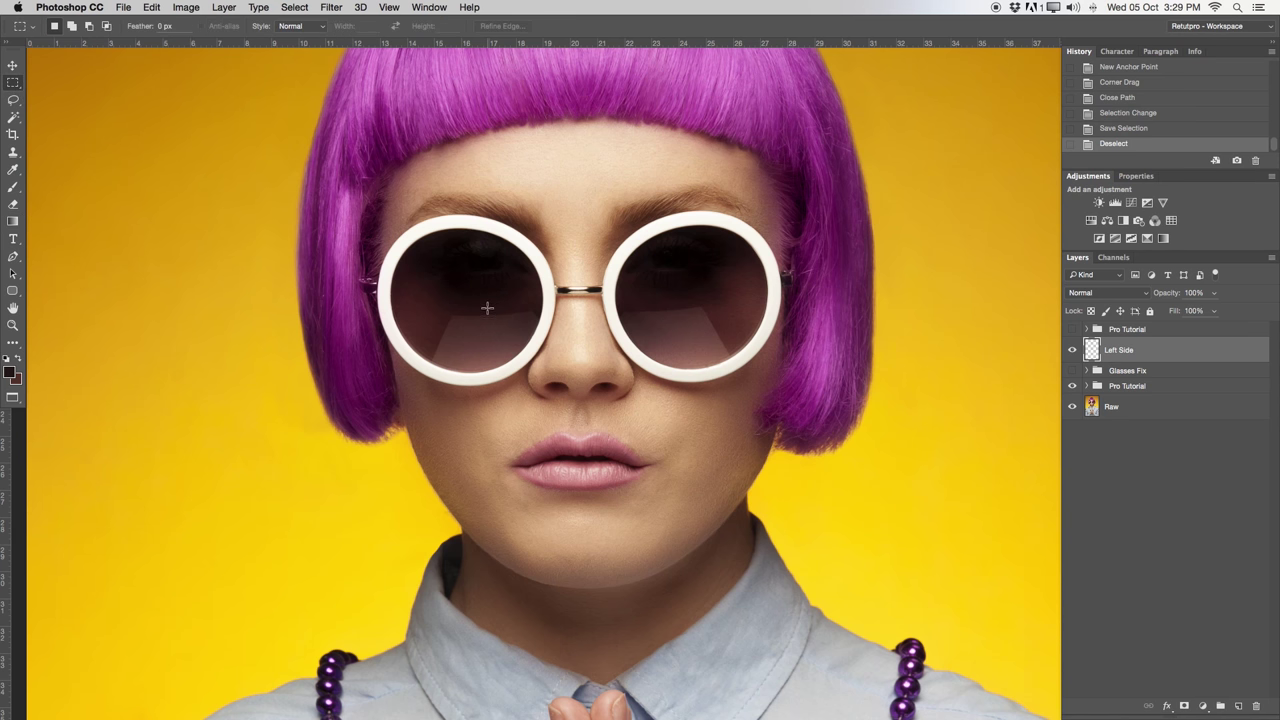
pyautogui.rightClick(487, 308)
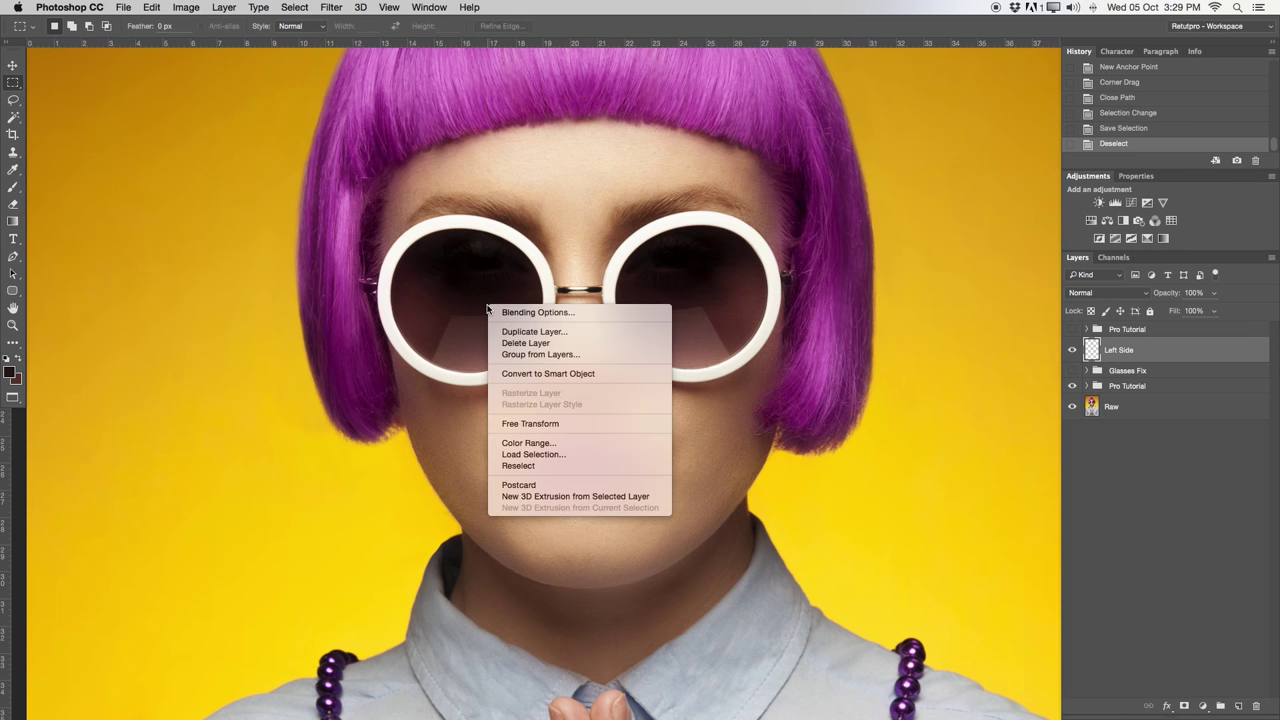
pyautogui.click(530, 454)
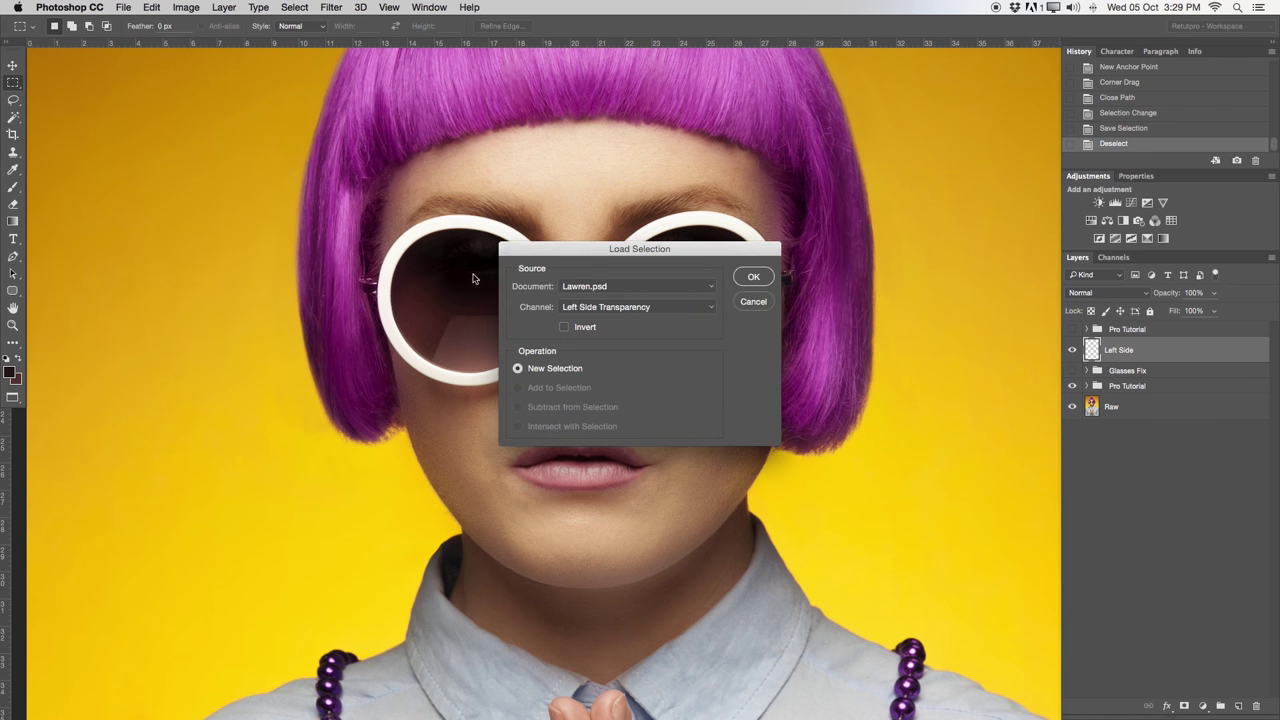
pyautogui.click(607, 308)
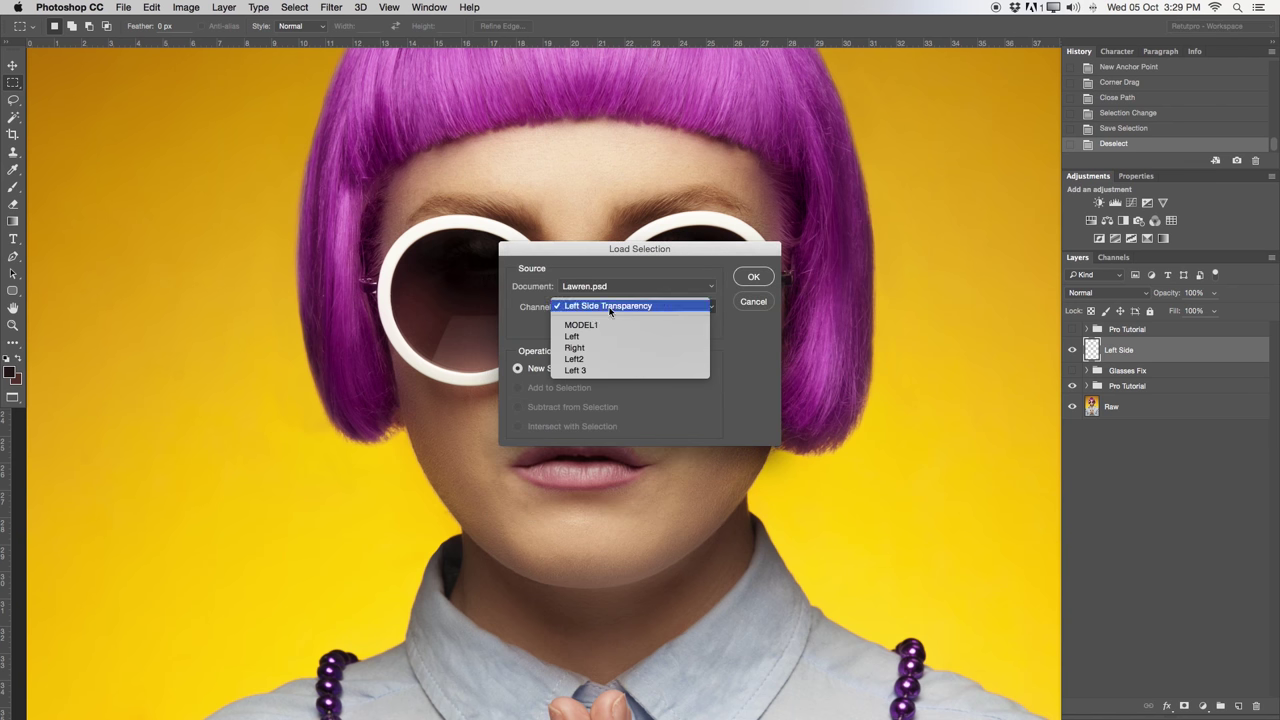
pyautogui.click(585, 372)
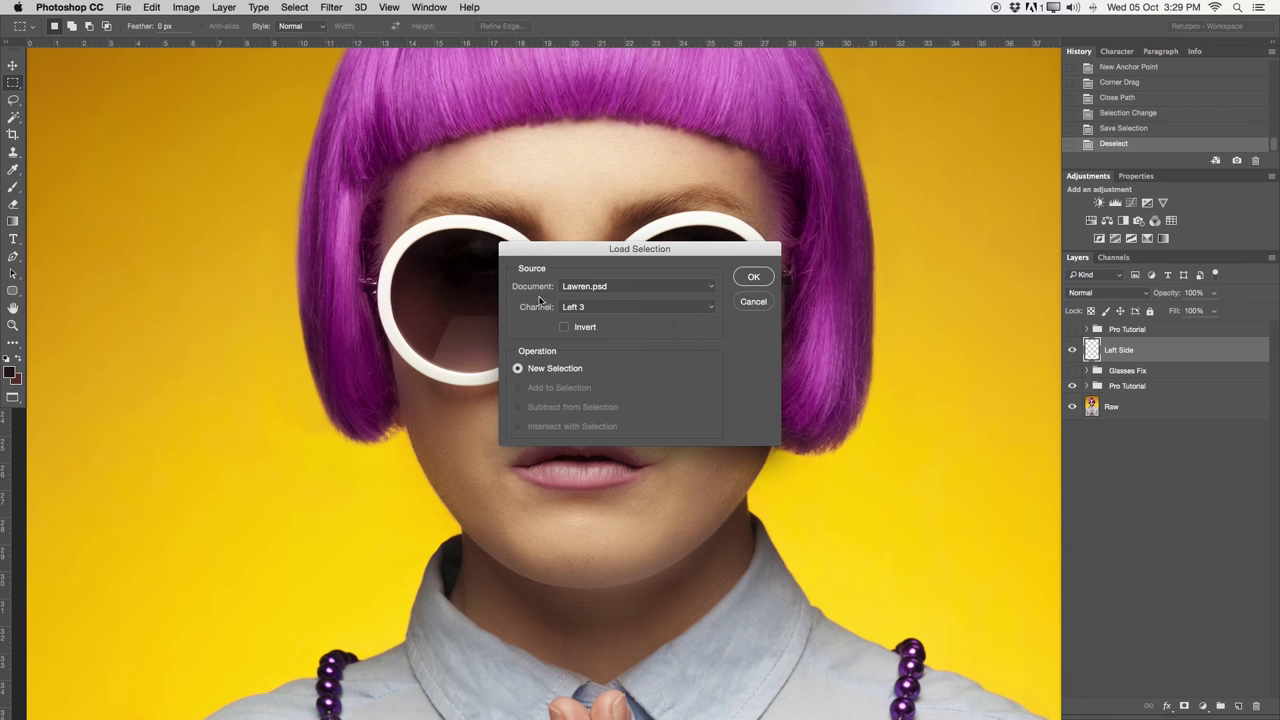
pyautogui.click(750, 278)
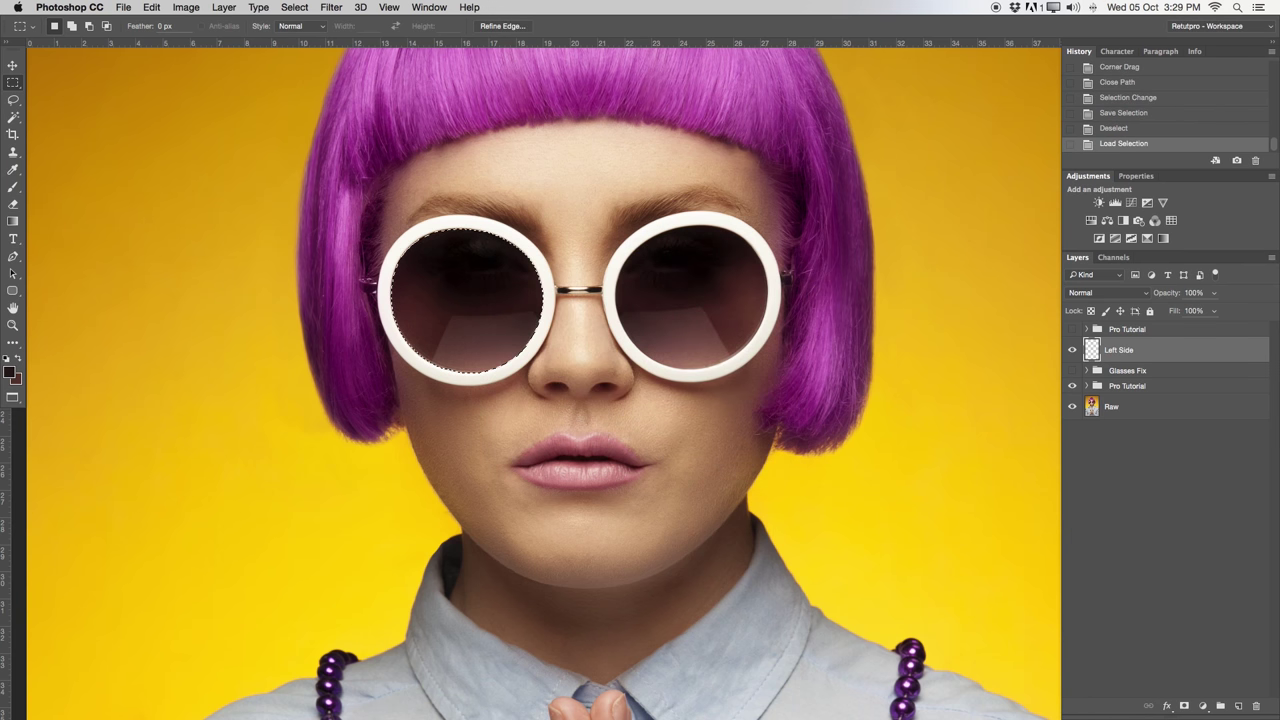
# Step: Fill the left lens selection with a vertical dark-to-brown gradient, redrawing it lower after undoing the first attempt, and deselect
pyautogui.click(11, 224)
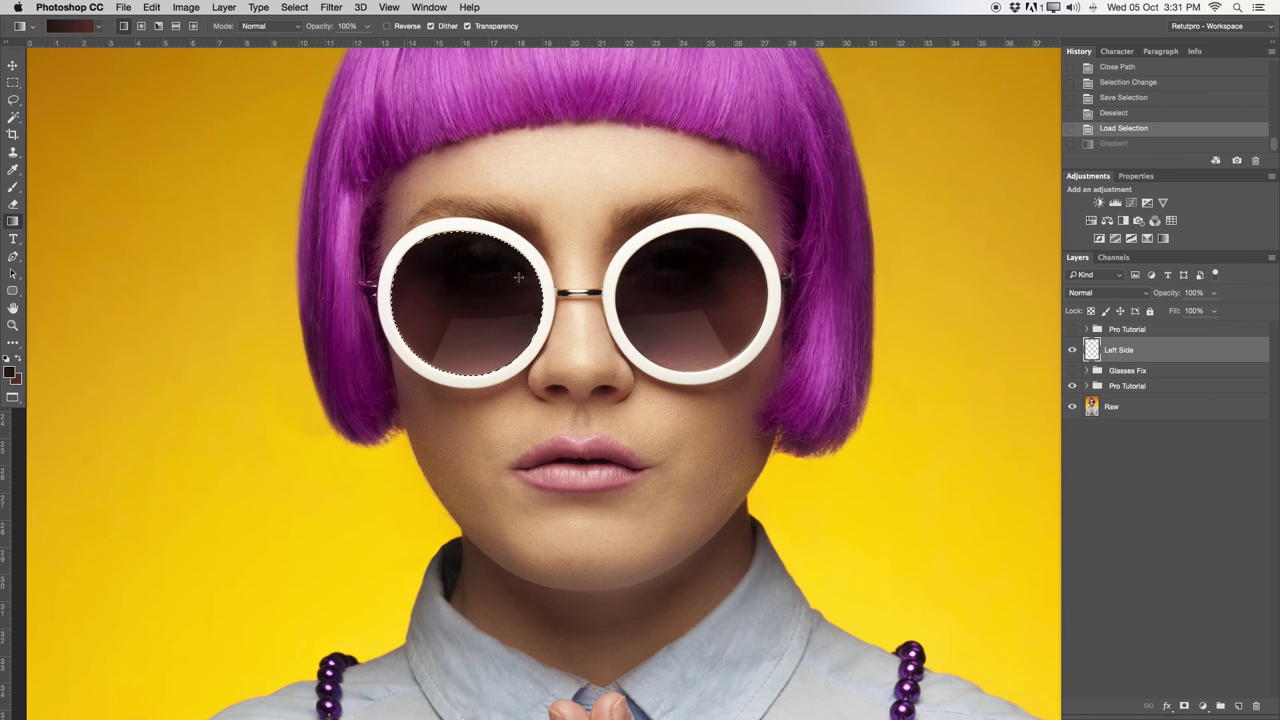
pyautogui.moveTo(479, 262); pyautogui.dragTo(477, 309)
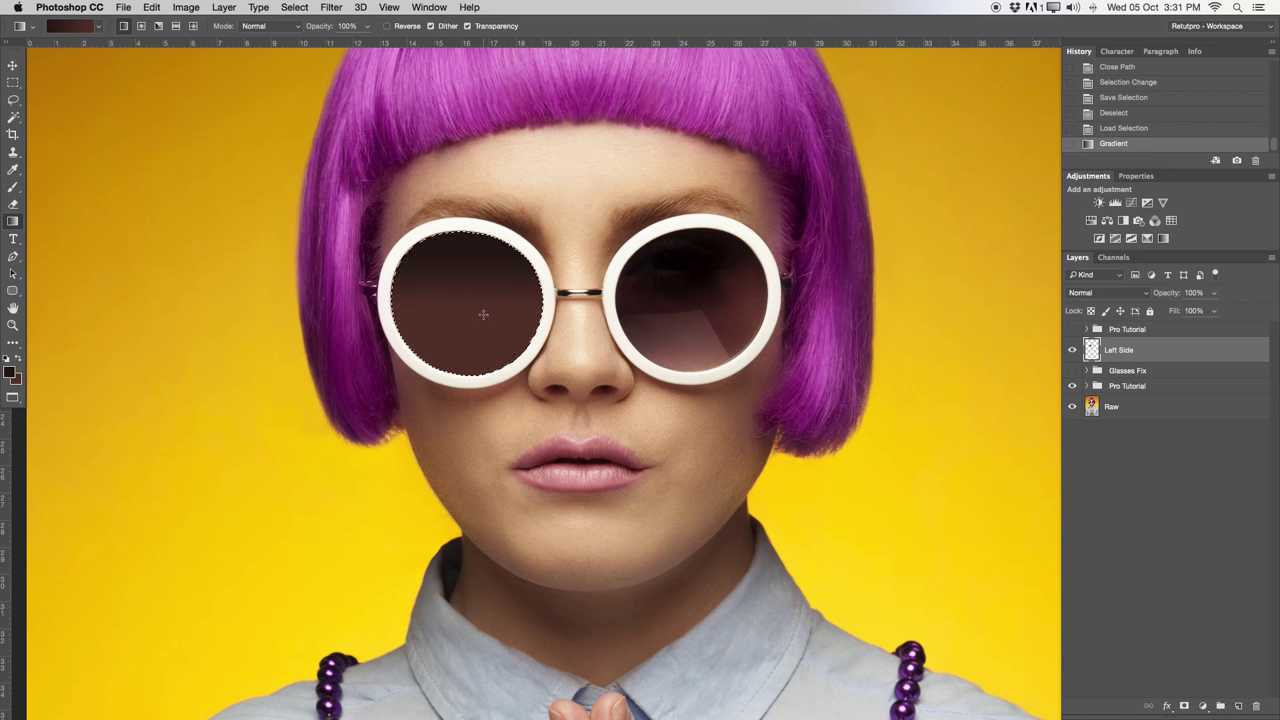
pyautogui.hotkey('ctrl', 'z')
pyautogui.moveTo(471, 300); pyautogui.dragTo(475, 346)
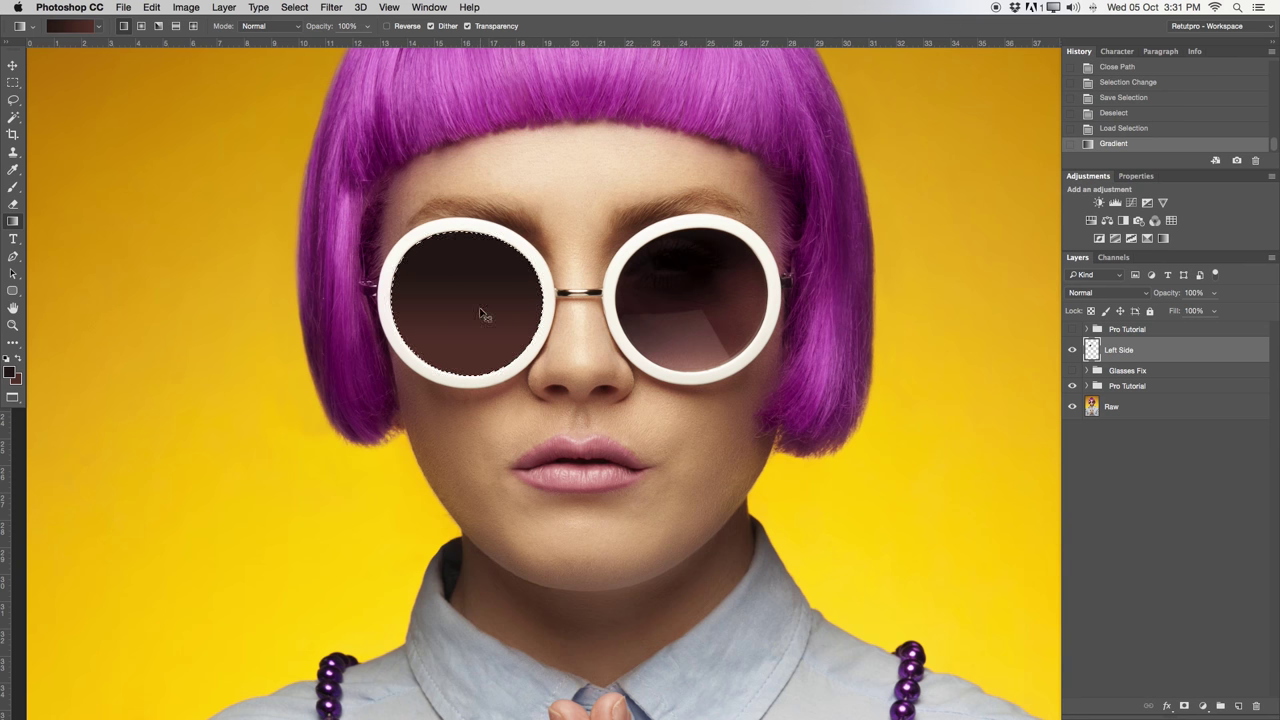
pyautogui.hotkey('ctrl', 'd')
# Step: Add 0.5% uniform noise to the gradient on the Left Side layer
pyautogui.press('z')
pyautogui.keyDown('alt'); pyautogui.click(519, 296); pyautogui.keyUp('alt')
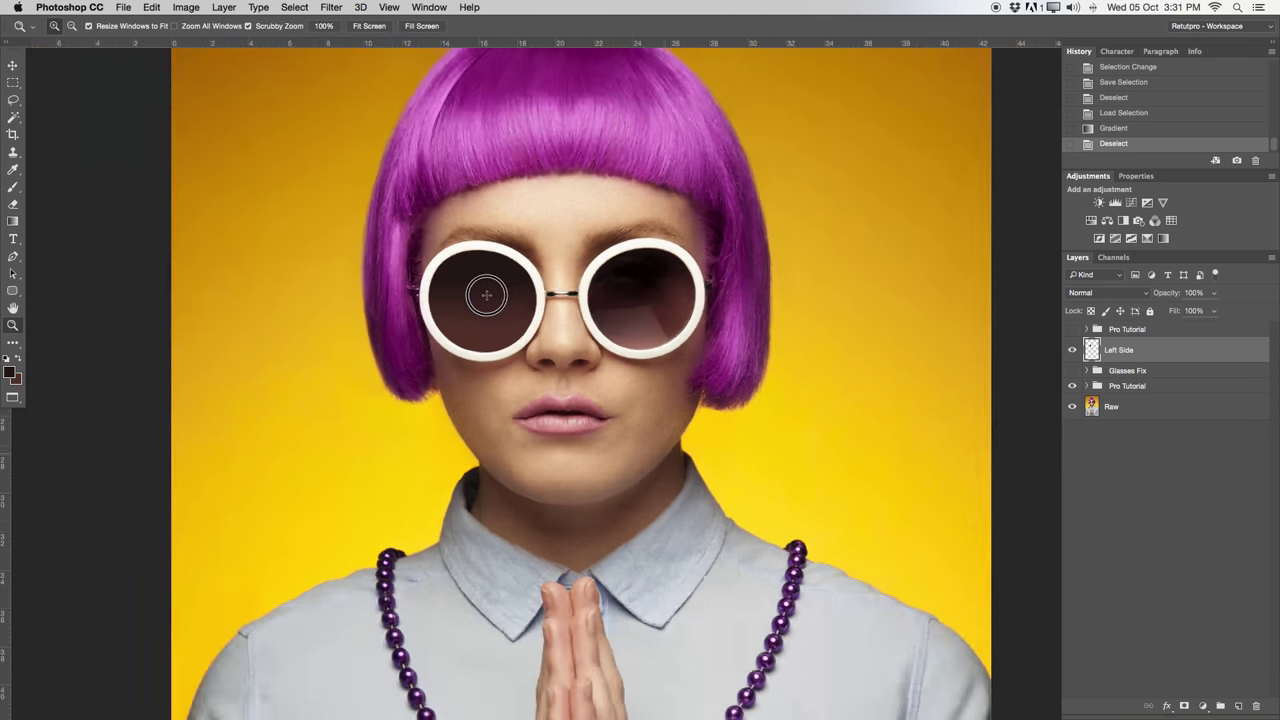
pyautogui.keyDown('alt'); pyautogui.click(486, 286); pyautogui.keyUp('alt')
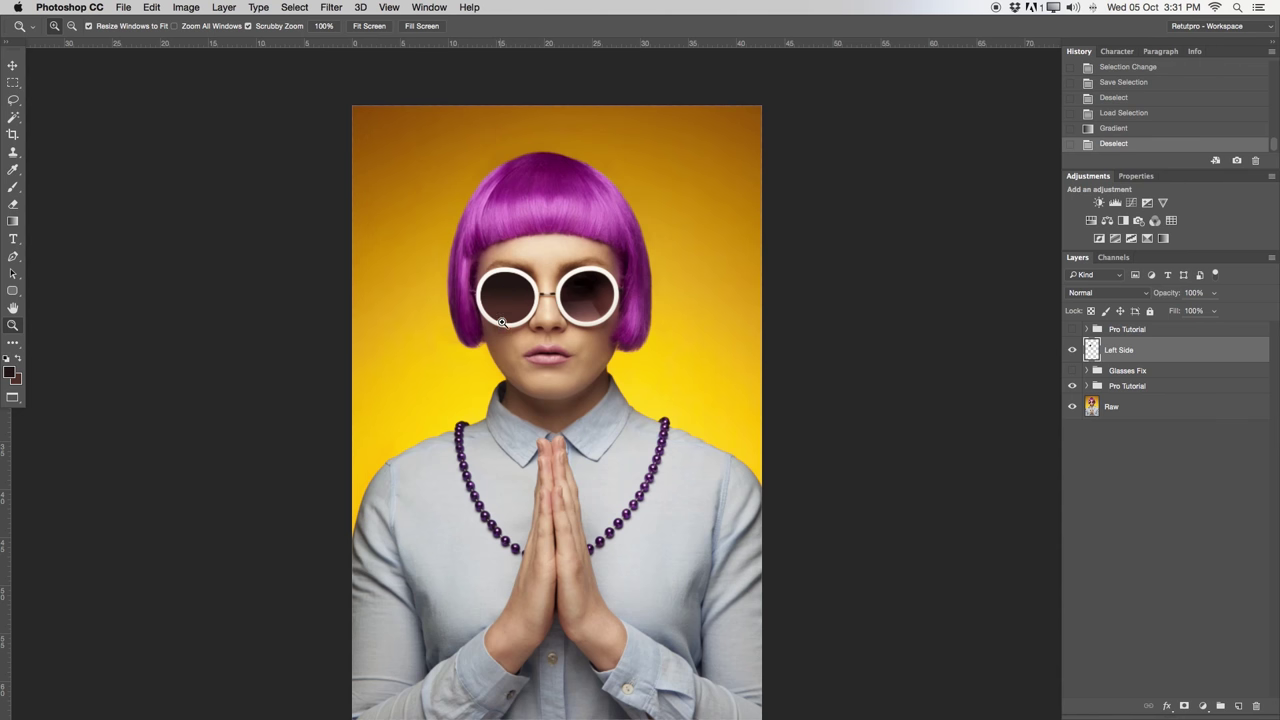
pyautogui.moveTo(510, 315); pyautogui.dragTo(636, 318)
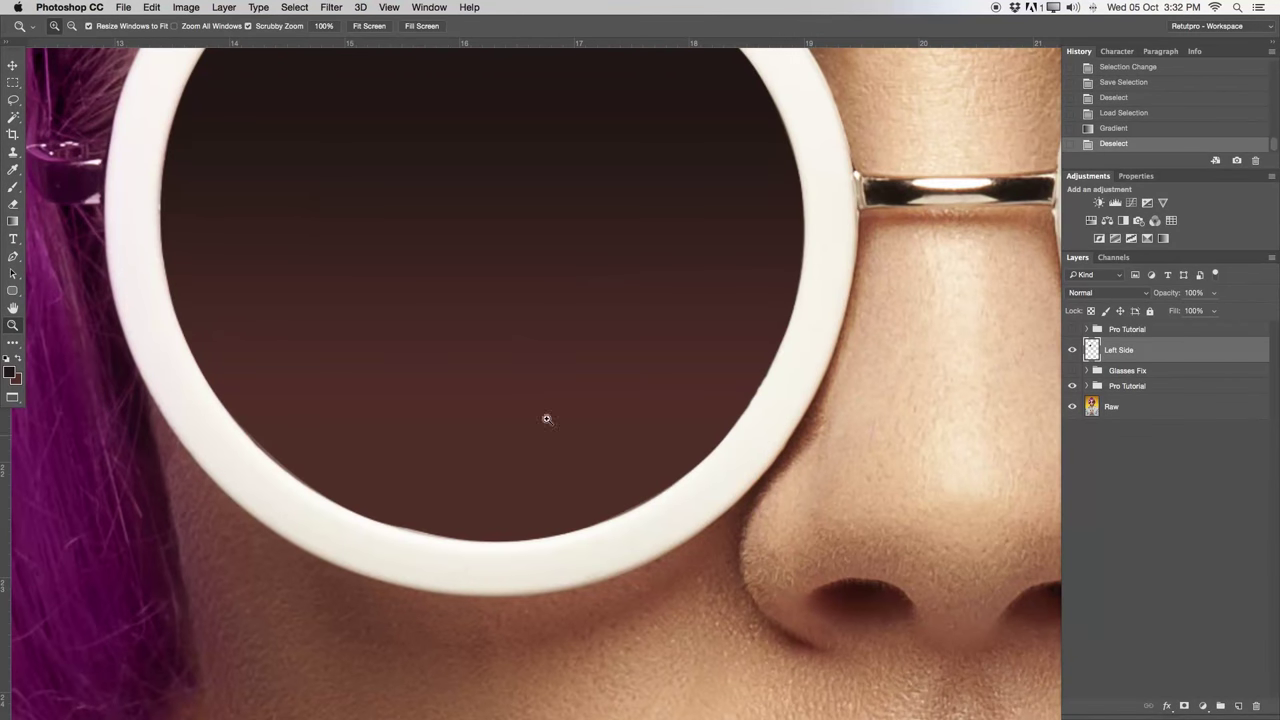
pyautogui.moveTo(681, 235); pyautogui.dragTo(563, 286)
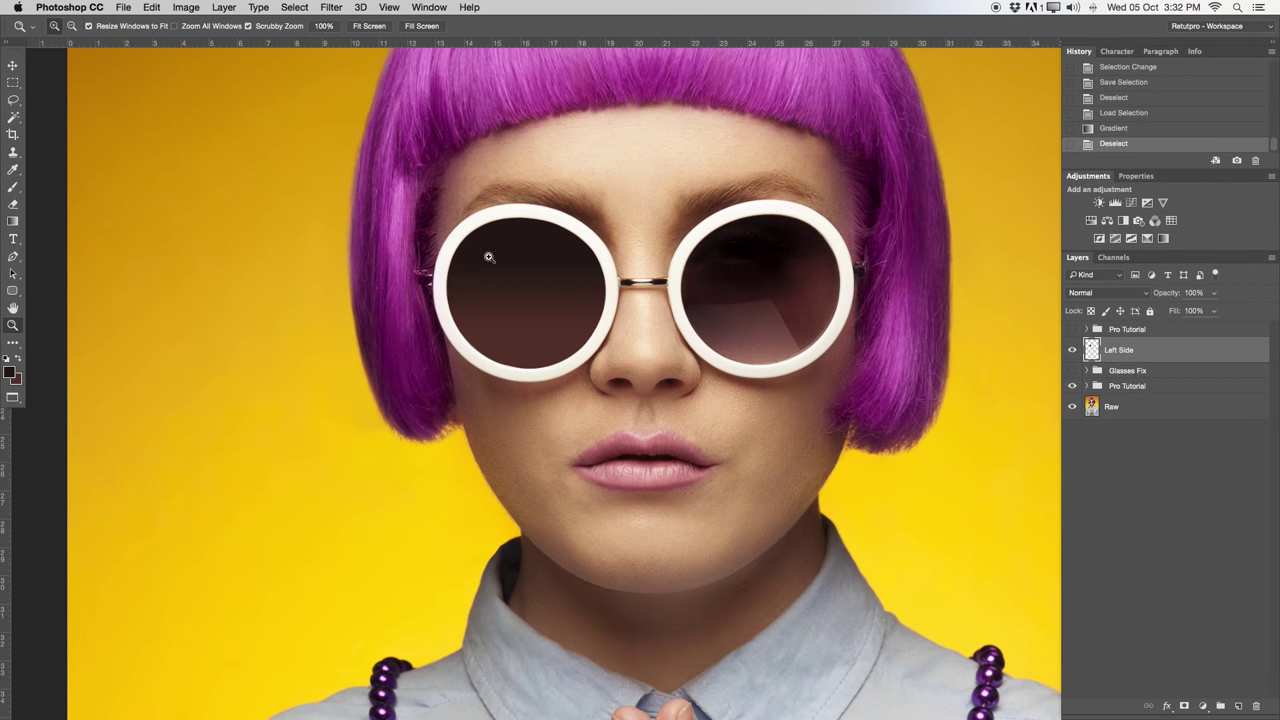
pyautogui.click(331, 8)
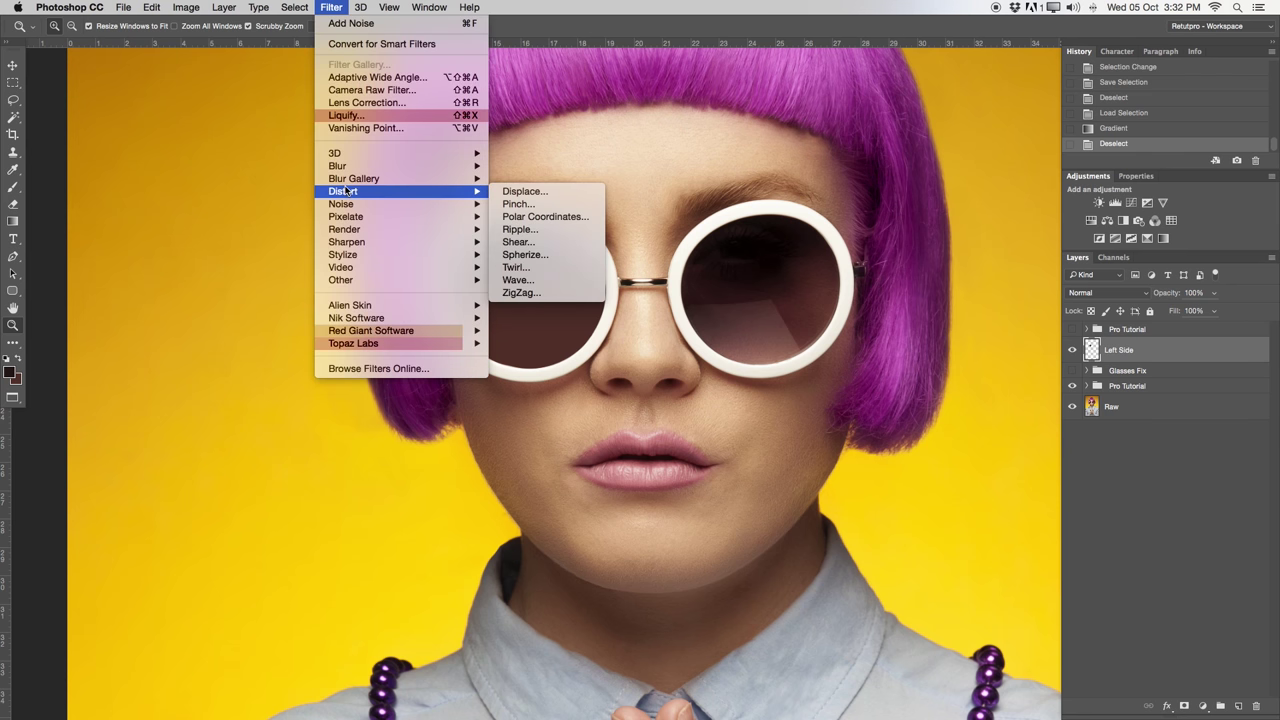
pyautogui.moveTo(346, 203)
pyautogui.click(527, 204)
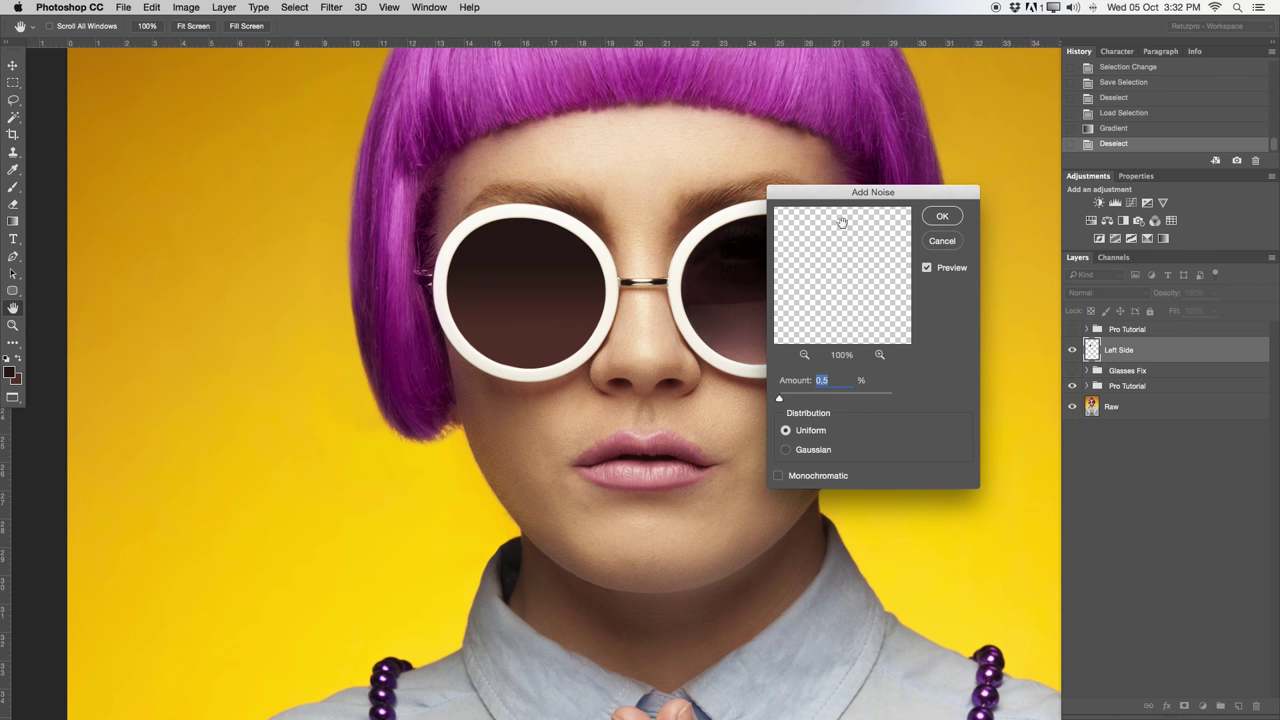
pyautogui.click(942, 218)
# Step: Create a new layer above Left Side and name it Right Side
pyautogui.press('z')
pyautogui.moveTo(549, 286); pyautogui.dragTo(413, 305)
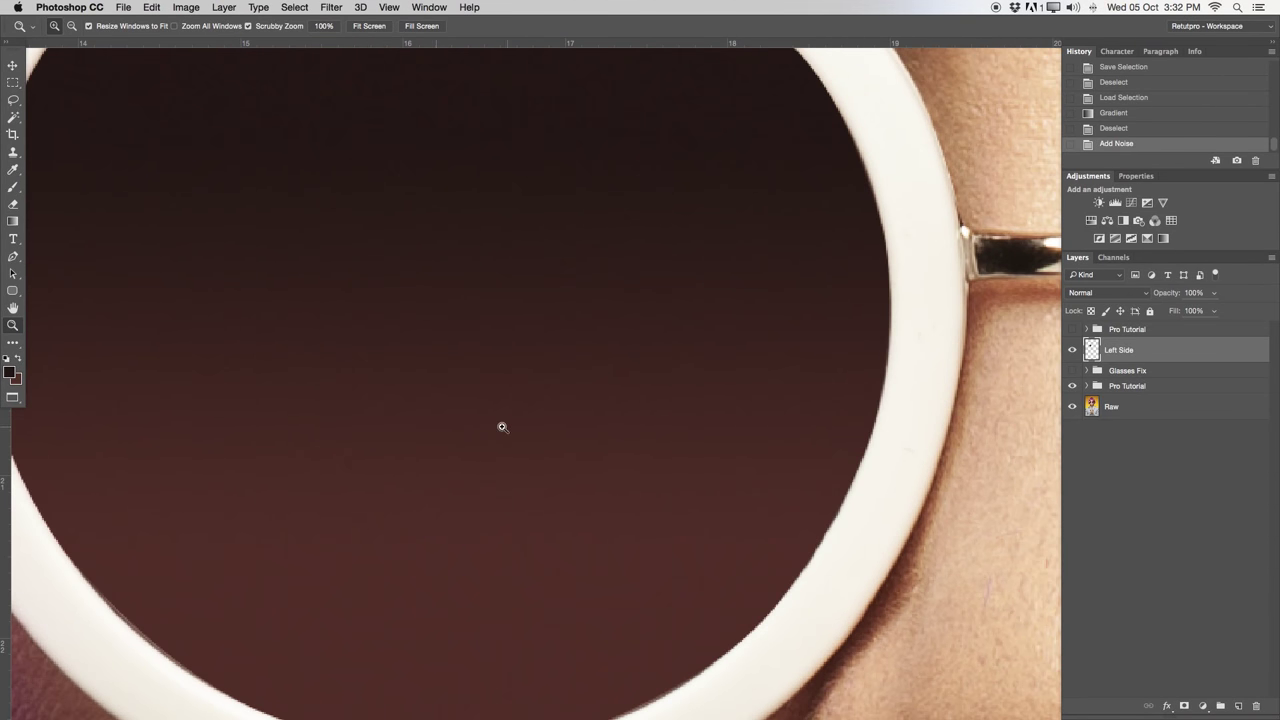
pyautogui.moveTo(487, 463); pyautogui.dragTo(449, 357)
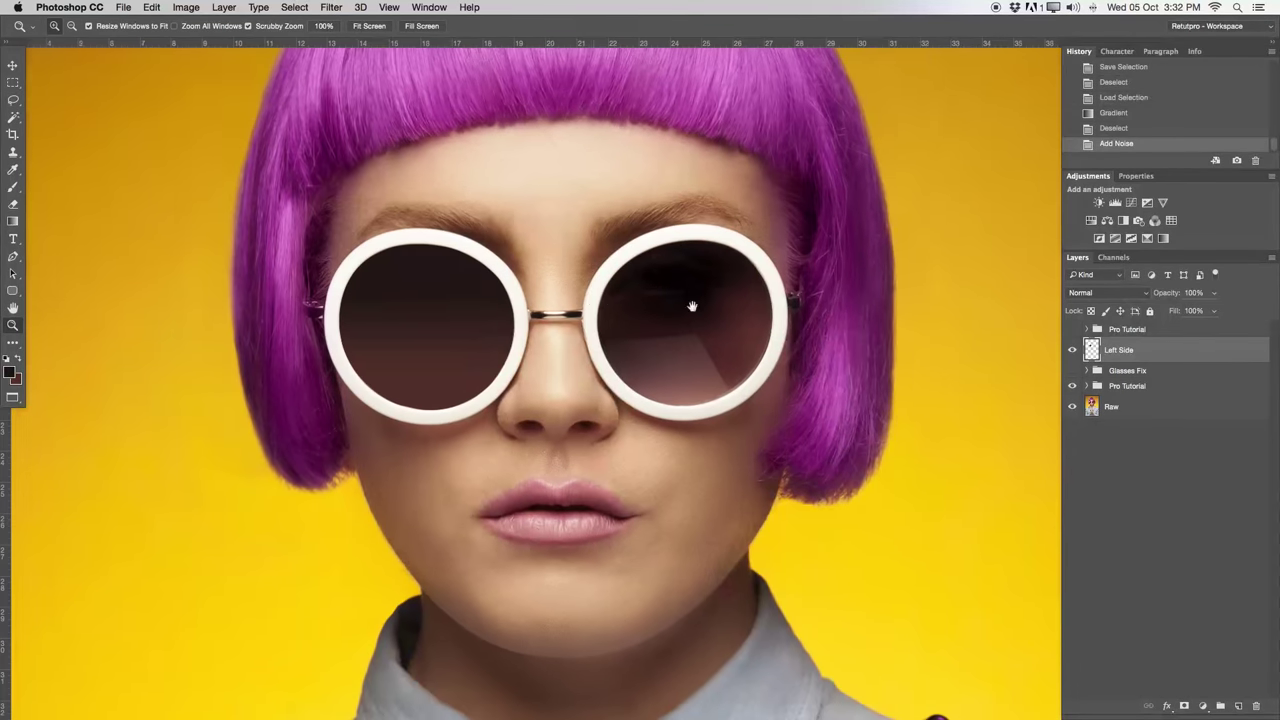
pyautogui.click(1238, 707)
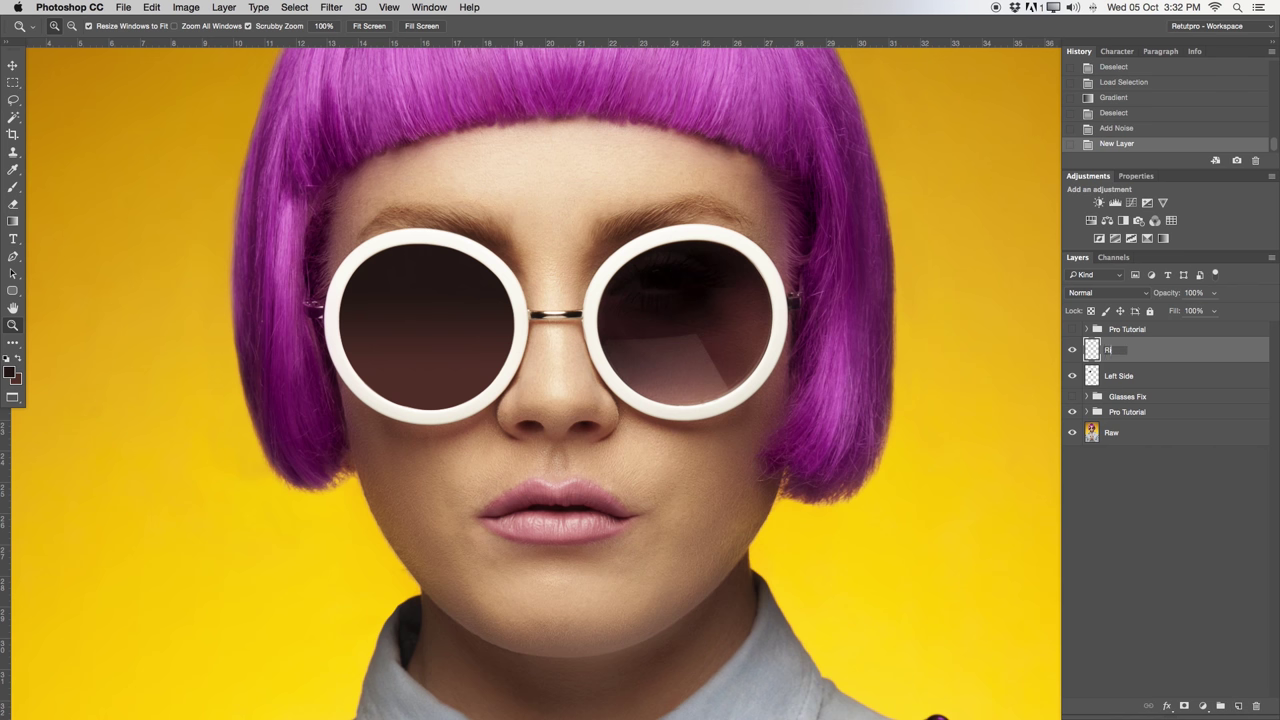
pyautogui.press('Return')
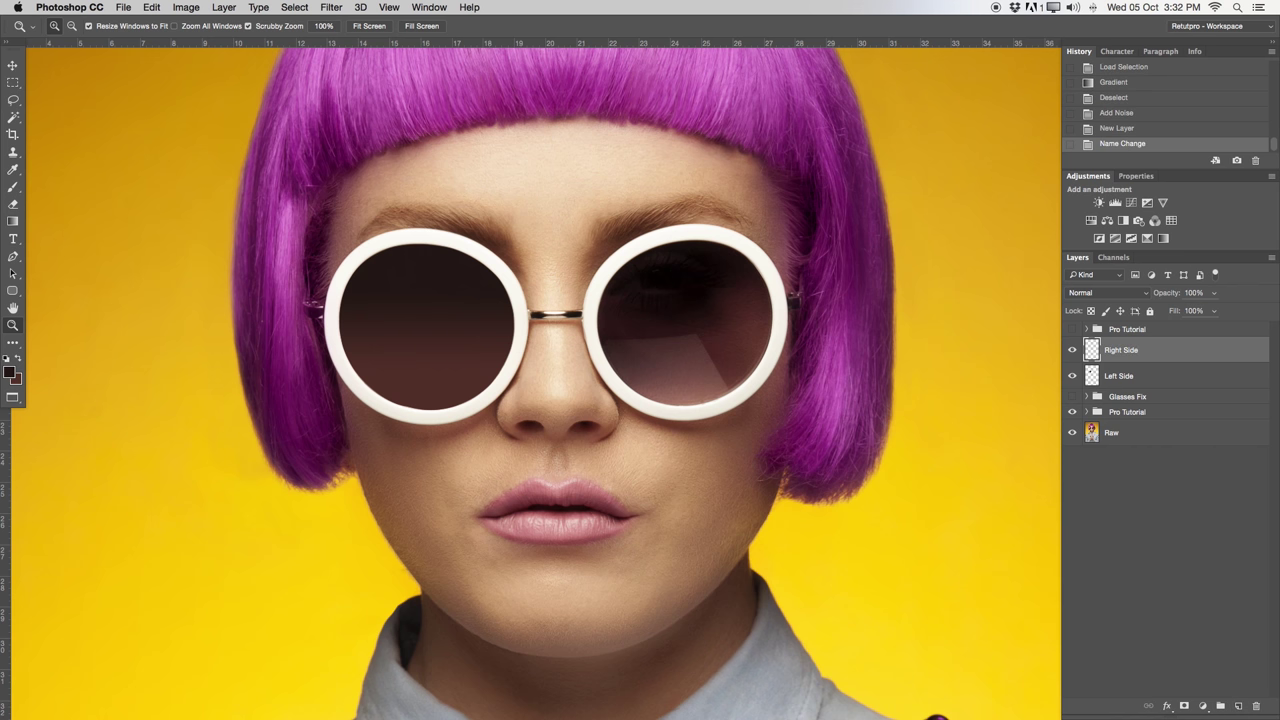
# Step: Load the Right channel as a new selection around the right lens
pyautogui.press('m')
pyautogui.moveTo(706, 313); pyautogui.dragTo(537, 277)
pyautogui.rightClick(537, 268)
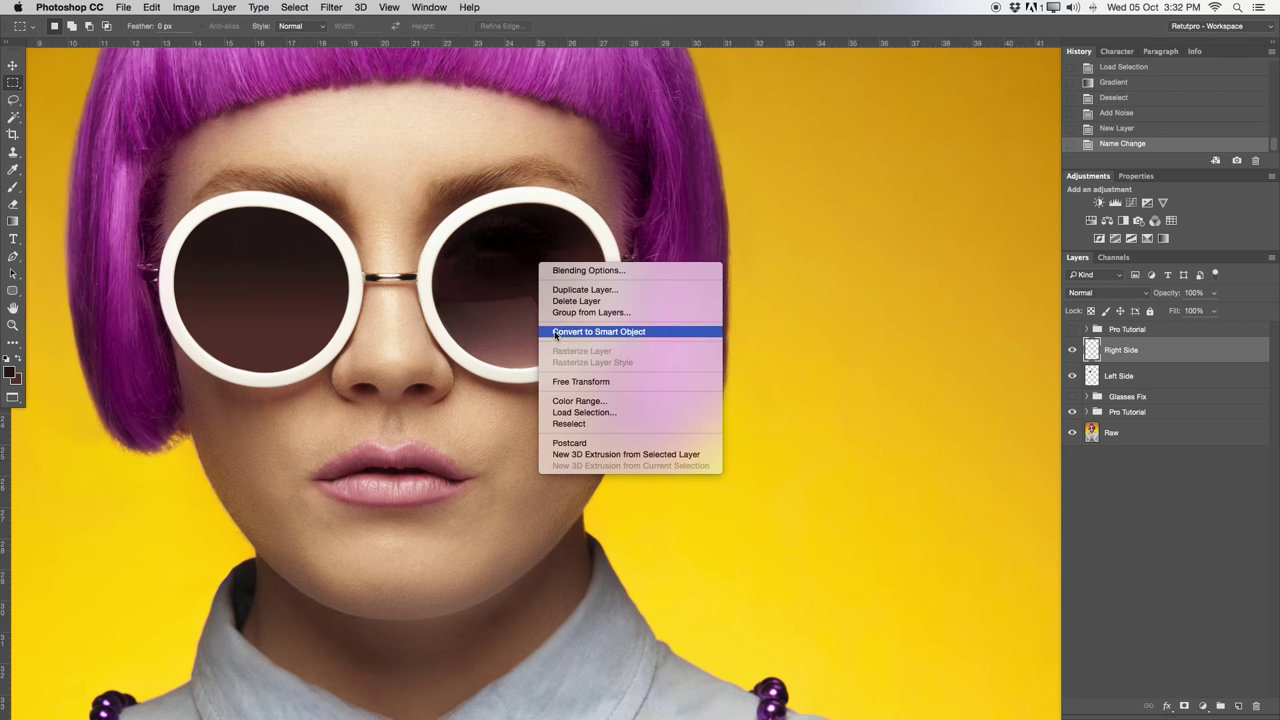
pyautogui.click(560, 412)
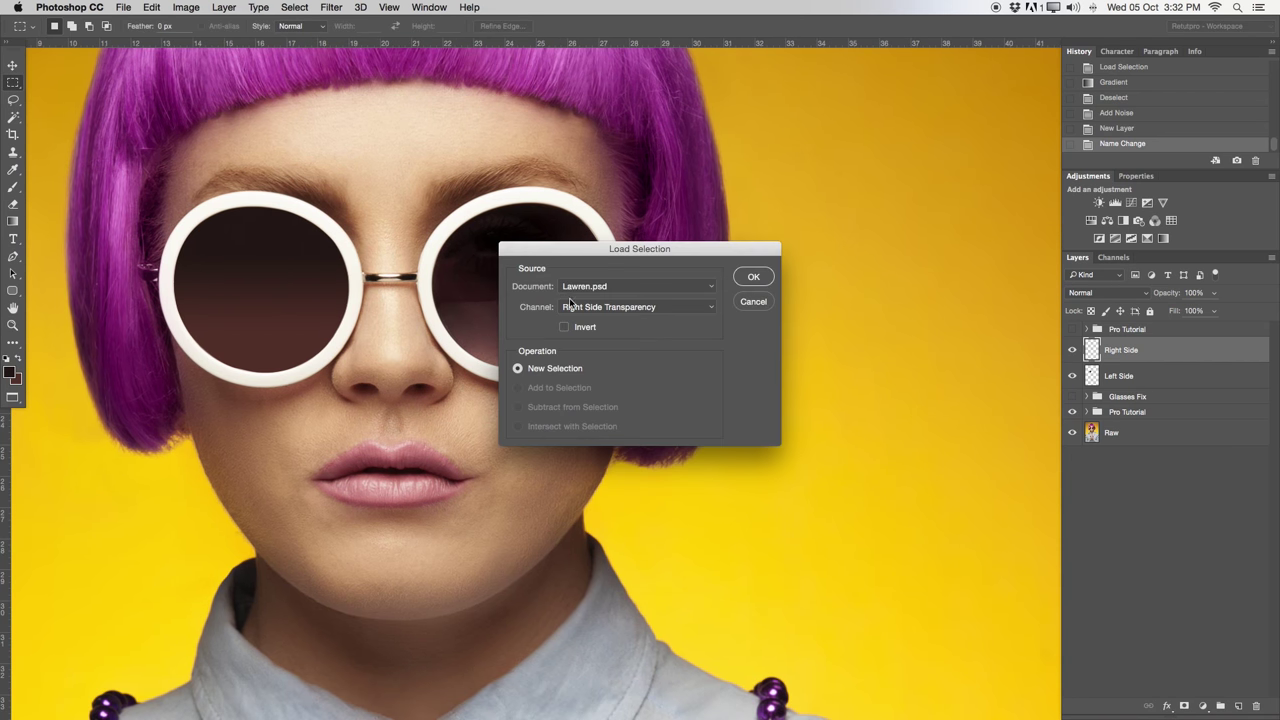
pyautogui.click(570, 302)
pyautogui.click(625, 350)
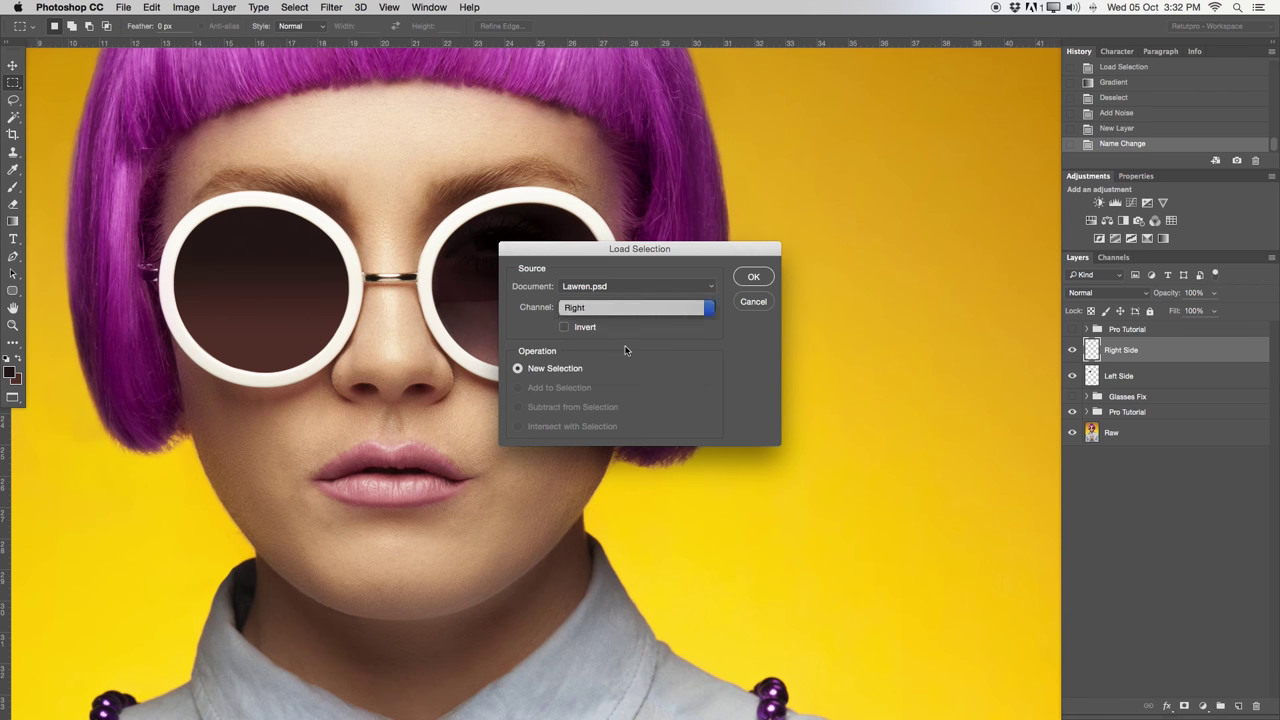
pyautogui.click(754, 277)
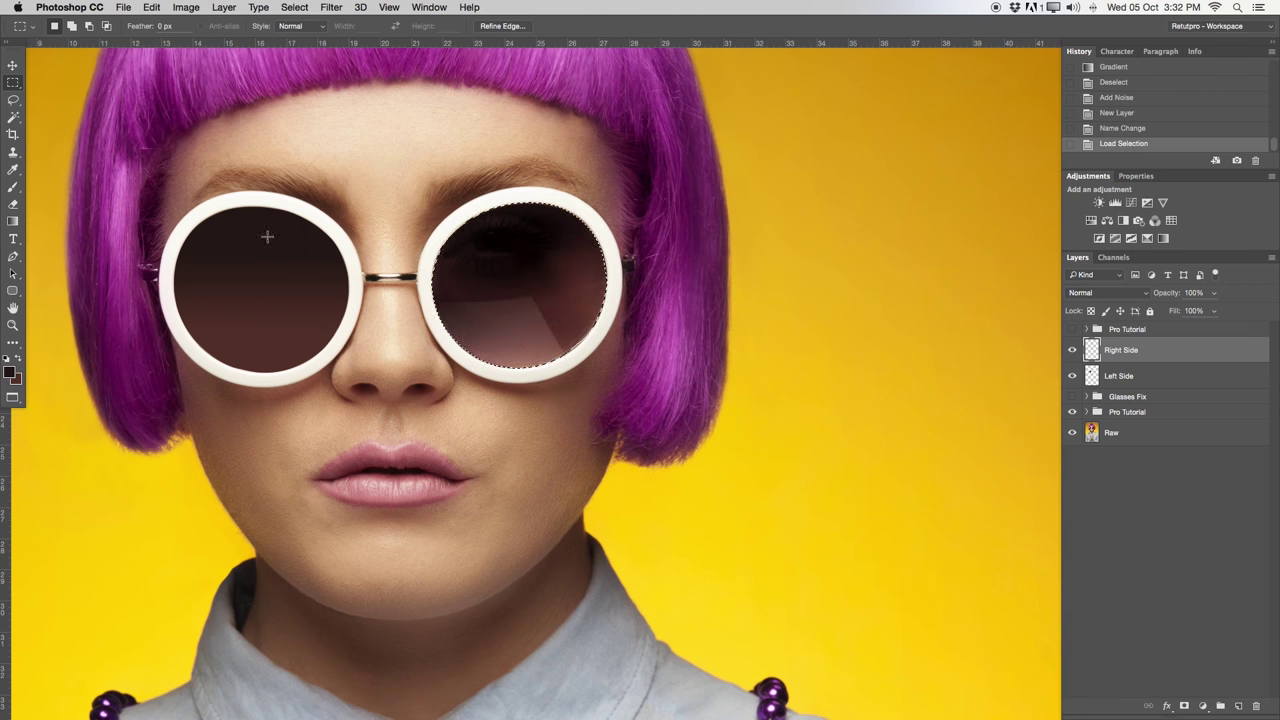
# Step: Set the background colour to a reddish brown sampled from the lower edge of the right lens
pyautogui.press('z')
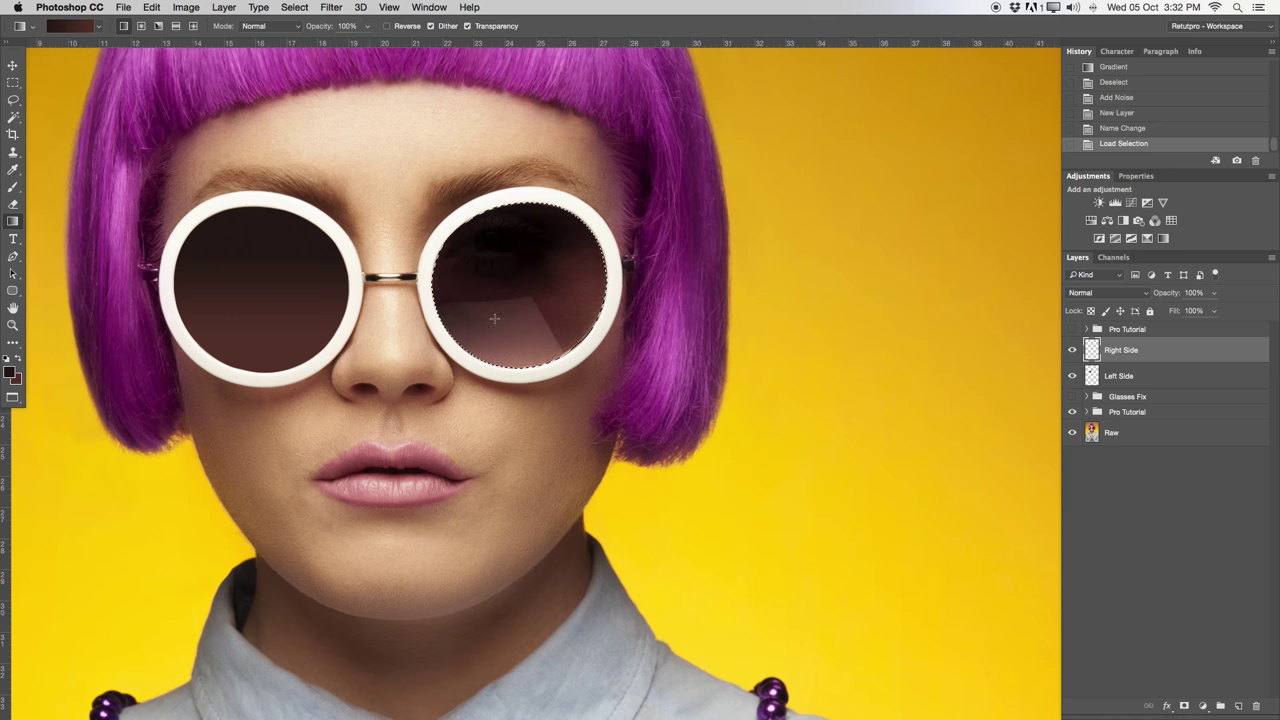
pyautogui.click(525, 317)
pyautogui.click(543, 314)
pyautogui.scroll(3, 591, 343)
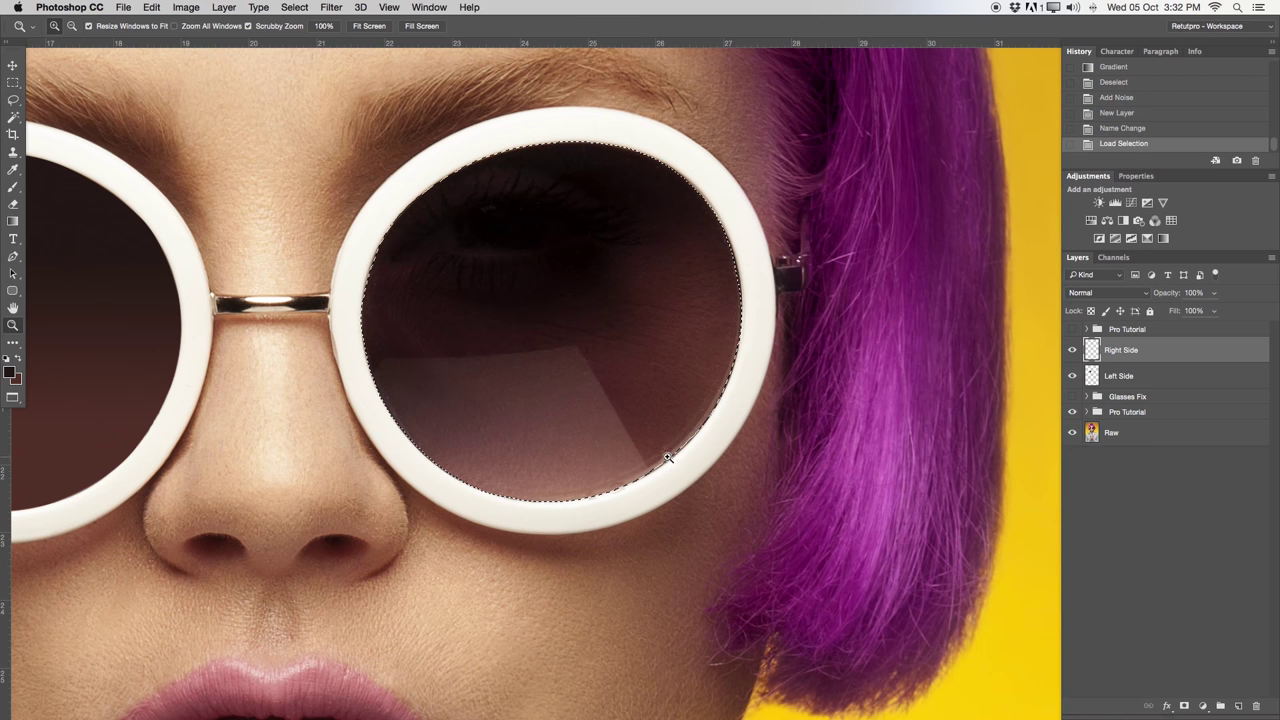
pyautogui.click(17, 380)
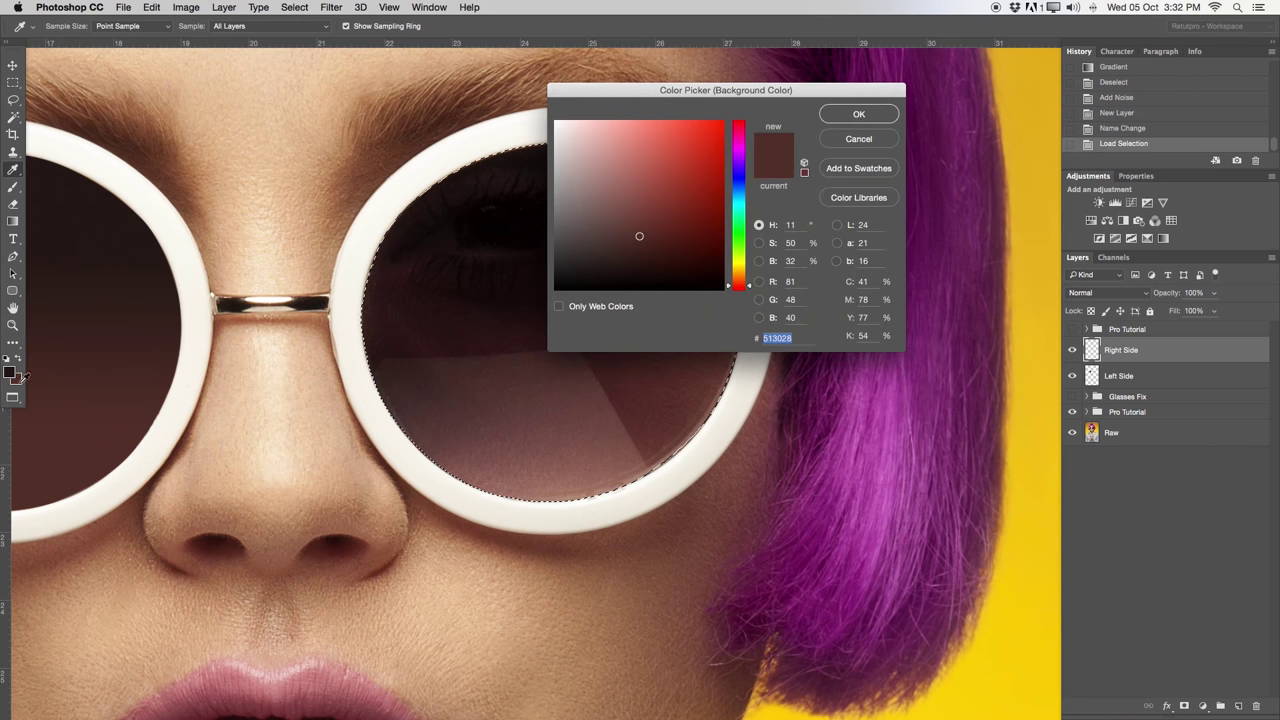
pyautogui.click(653, 448)
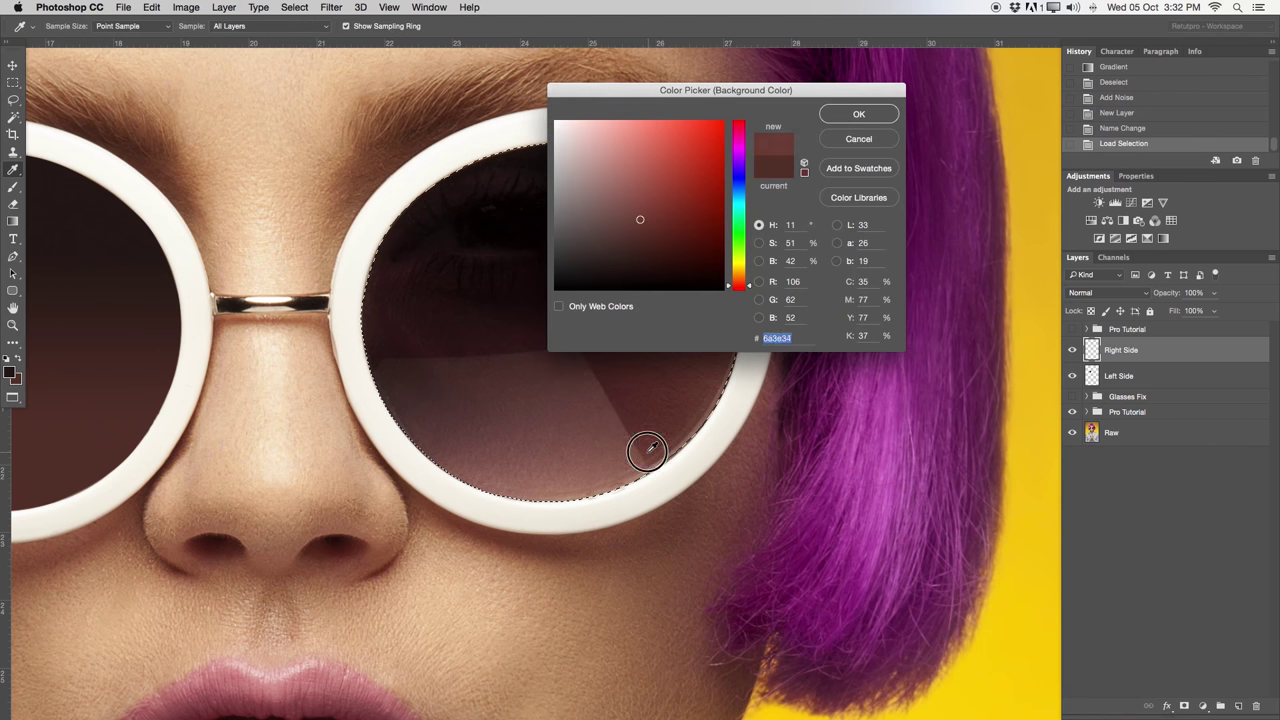
pyautogui.click(852, 120)
# Step: Fill the right lens selection on the Right Side layer with a vertical dark-to-reddish-brown gradient, and deselect
pyautogui.press('g')
pyautogui.moveTo(557, 230); pyautogui.dragTo(564, 380)
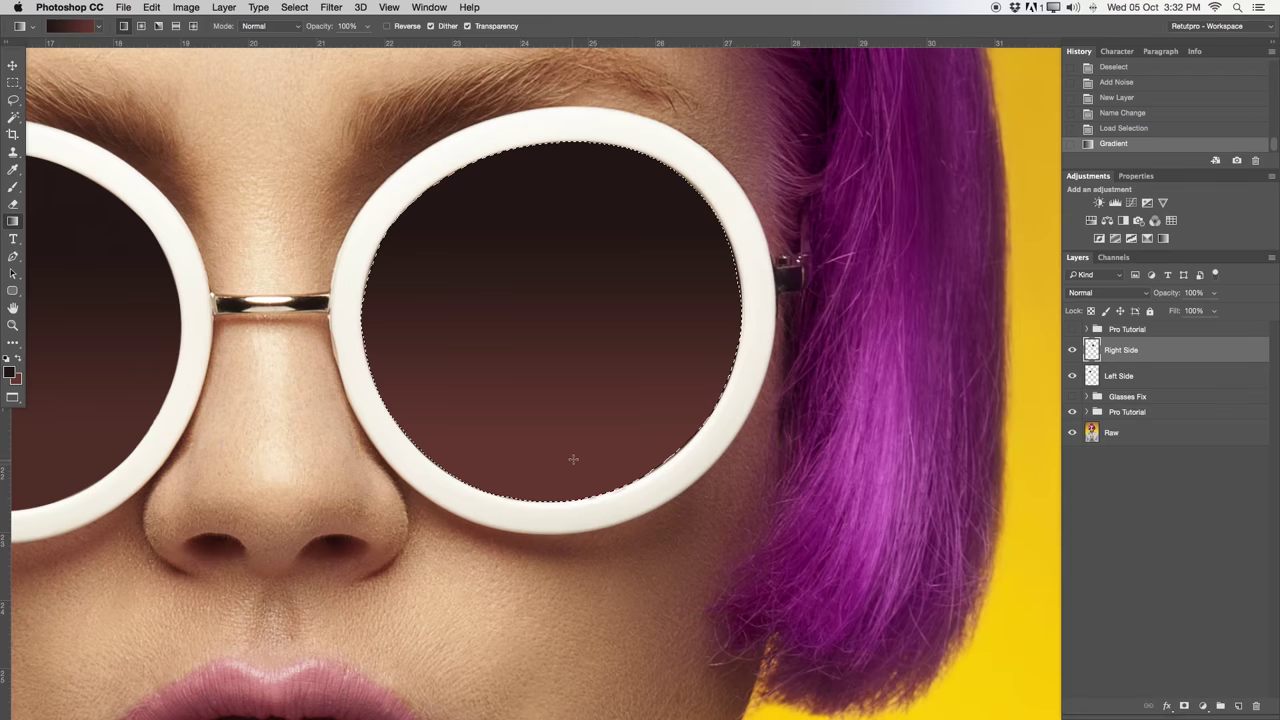
pyautogui.press('z')
pyautogui.moveTo(563, 449); pyautogui.dragTo(520, 437)
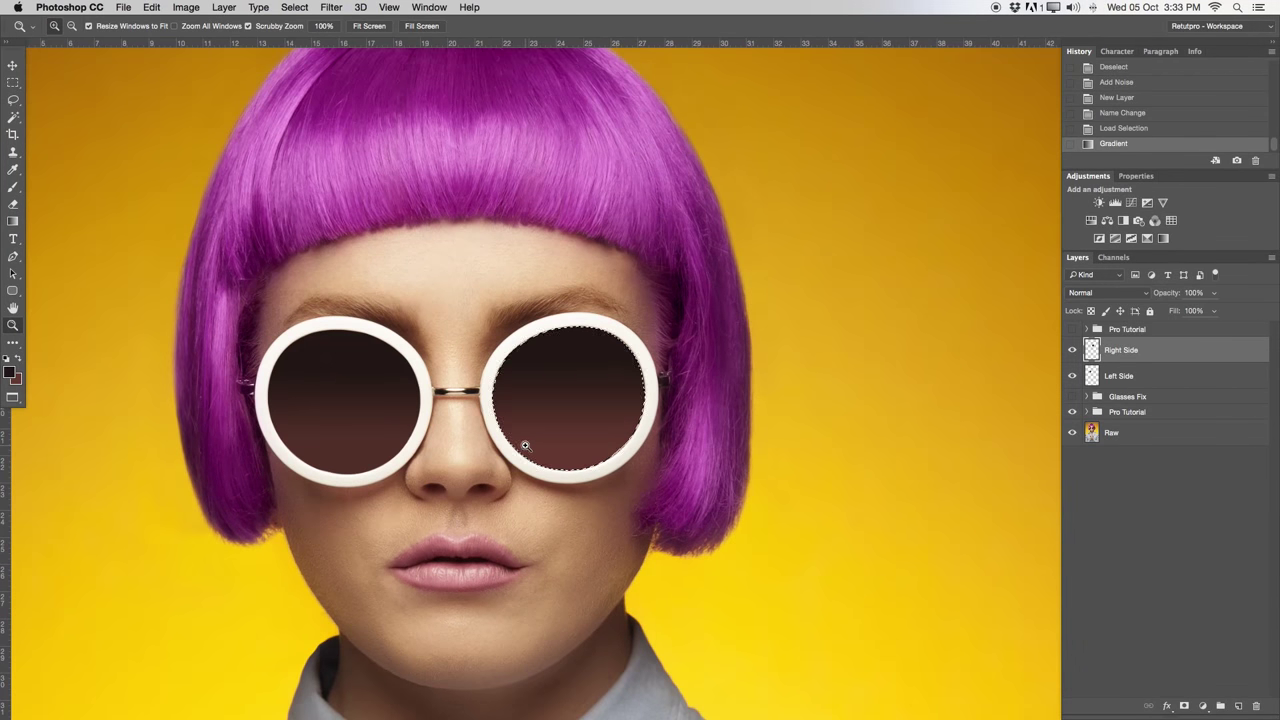
pyautogui.keyDown('alt'); pyautogui.click(531, 423); pyautogui.keyUp('alt')
pyautogui.keyDown('alt'); pyautogui.click(537, 411); pyautogui.keyUp('alt')
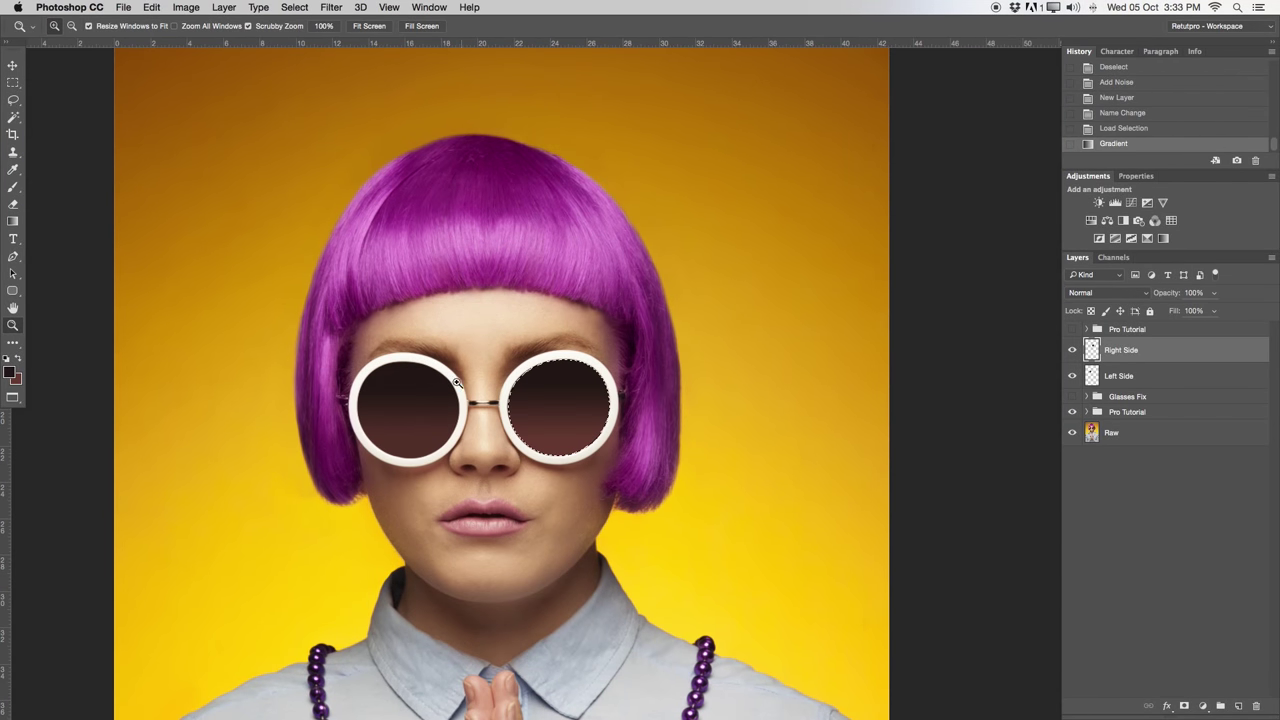
pyautogui.click(521, 381)
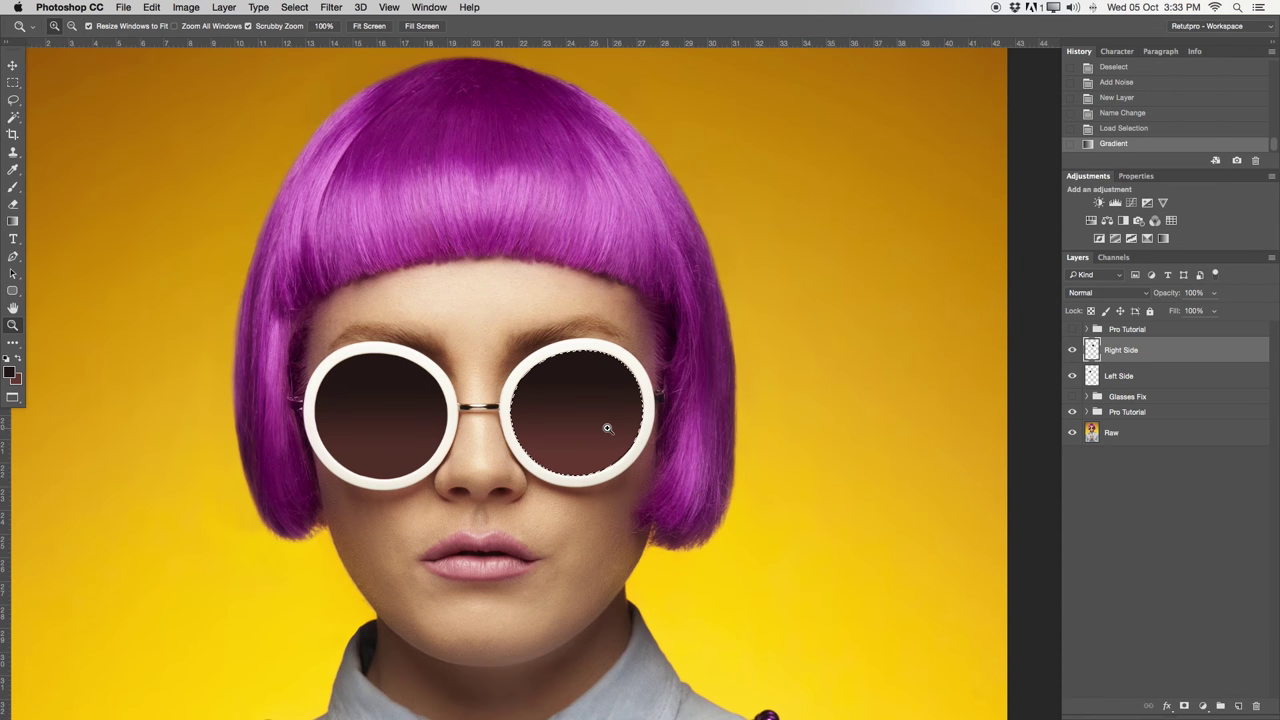
pyautogui.press('super+d')
pyautogui.moveTo(607, 428); pyautogui.dragTo(648, 472)
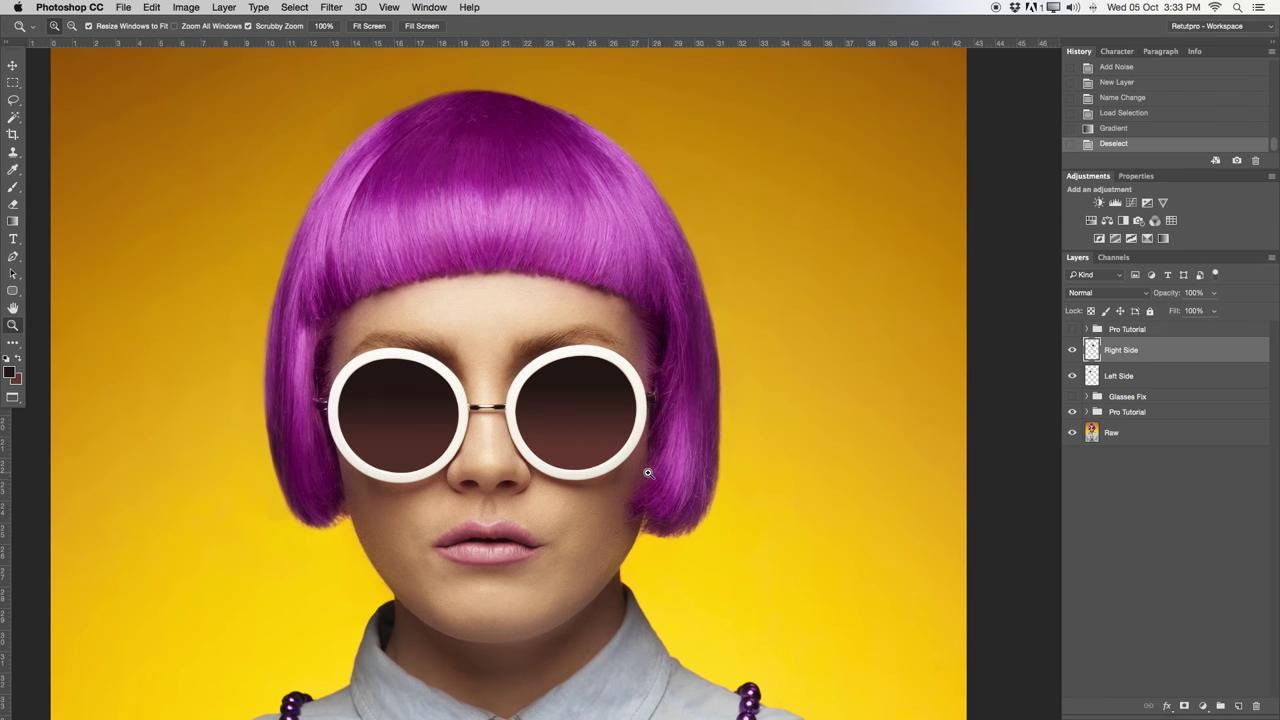
# Step: Add 0.5% uniform noise to the gradient on the Right Side layer
pyautogui.click(331, 7)
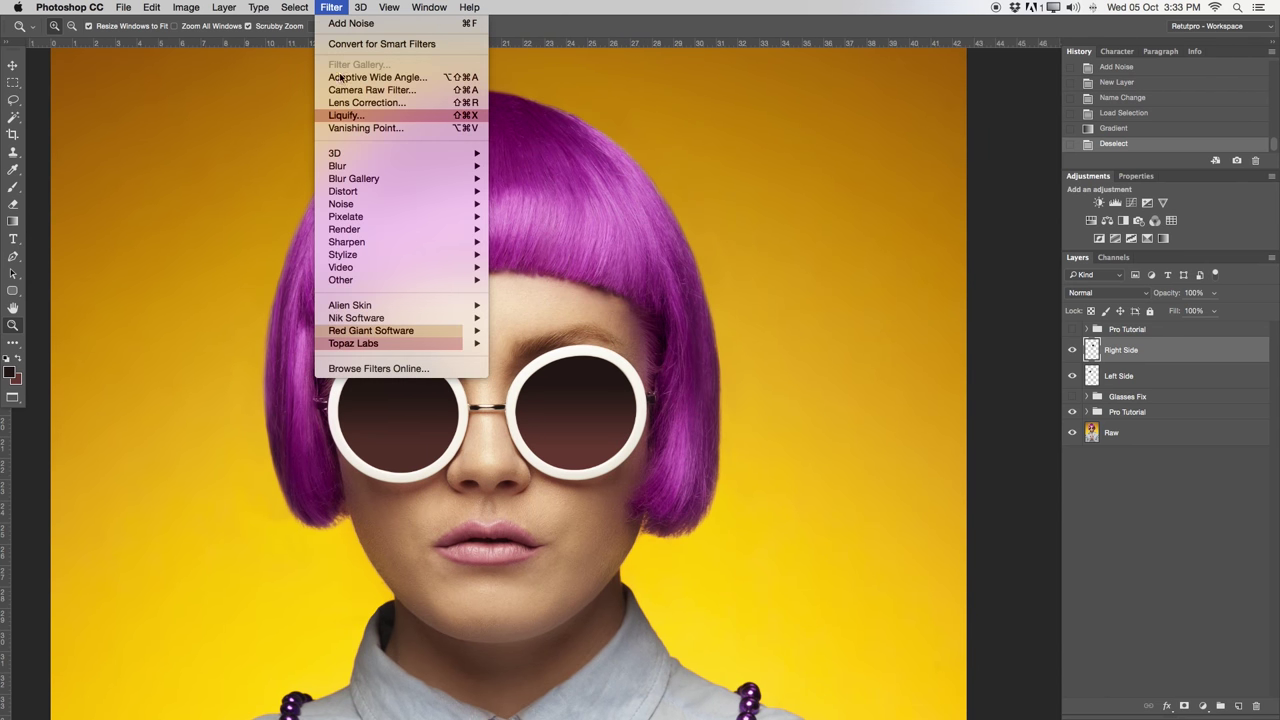
pyautogui.moveTo(343, 204)
pyautogui.click(528, 204)
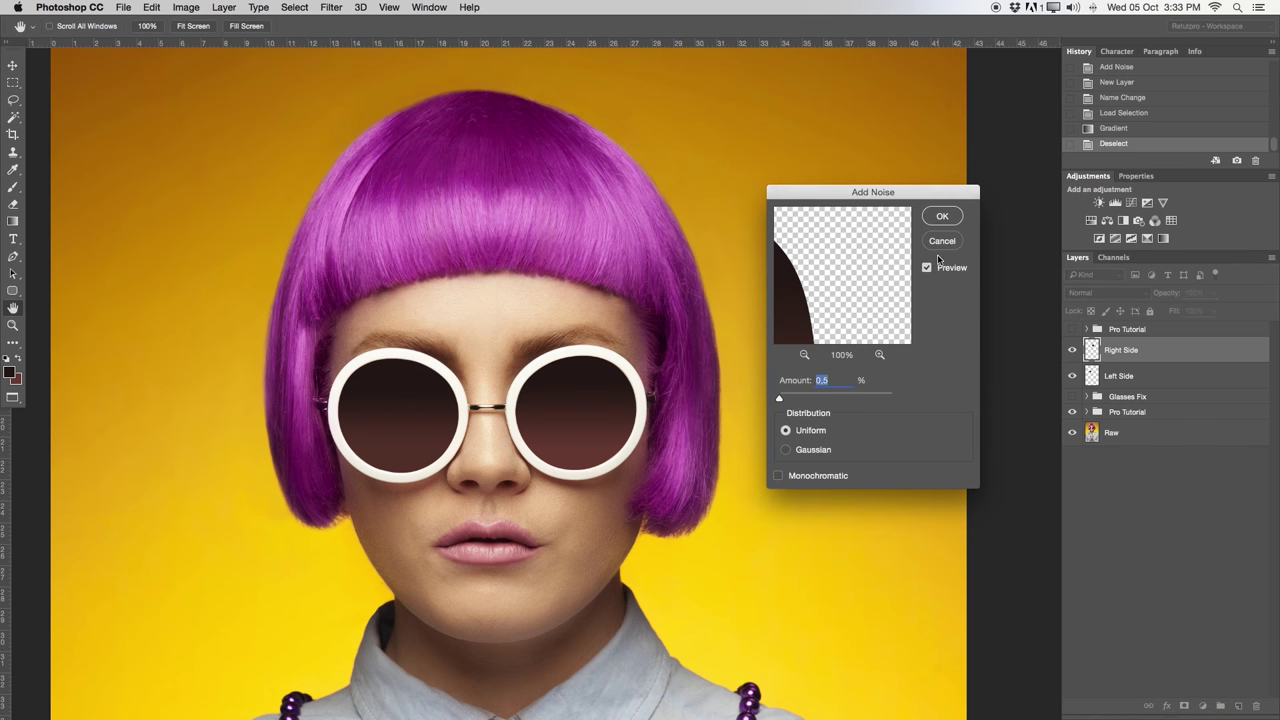
pyautogui.click(941, 218)
pyautogui.press('z')
pyautogui.moveTo(565, 416); pyautogui.dragTo(677, 424)
pyautogui.moveTo(574, 409); pyautogui.dragTo(450, 401)
pyautogui.moveTo(566, 417); pyautogui.dragTo(615, 258)
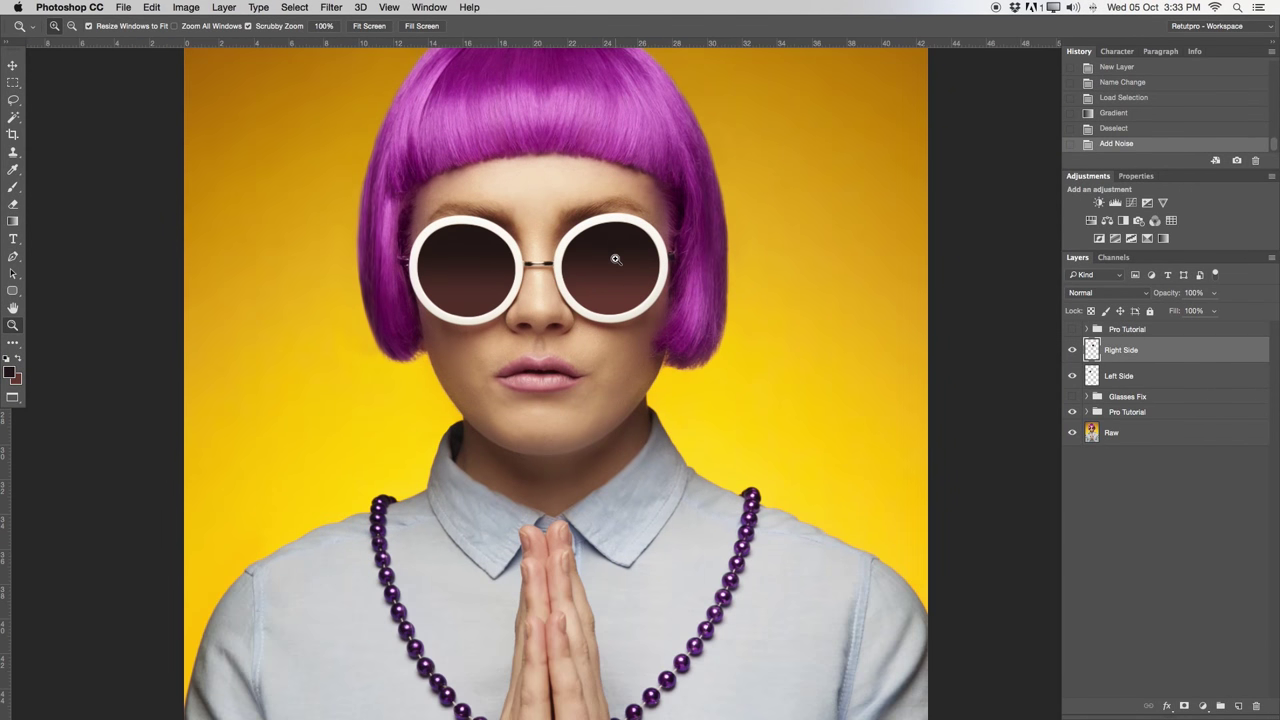
# Step: Group the Right Side and Left Side layers and name the group Glasses 2
pyautogui.keyDown('shift'); pyautogui.click(1139, 373); pyautogui.keyUp('shift')
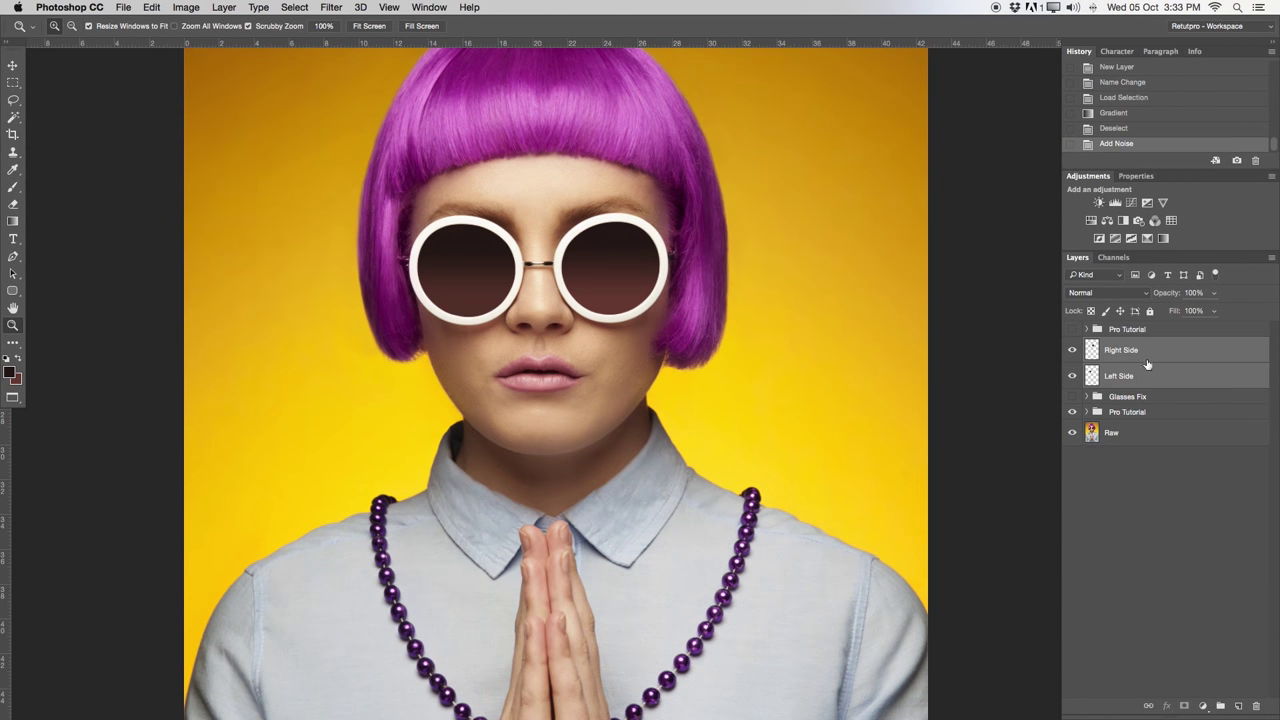
pyautogui.press('super+g')
pyautogui.doubleClick(1122, 344)
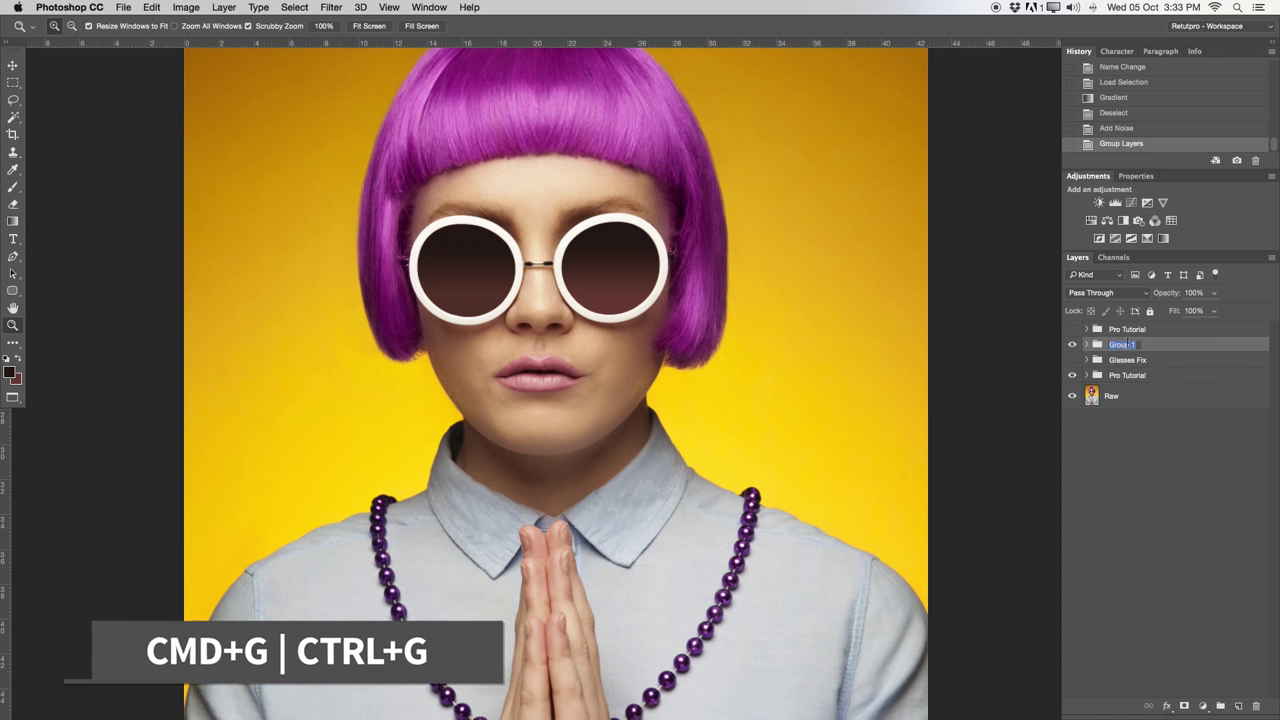
pyautogui.write('Gla')
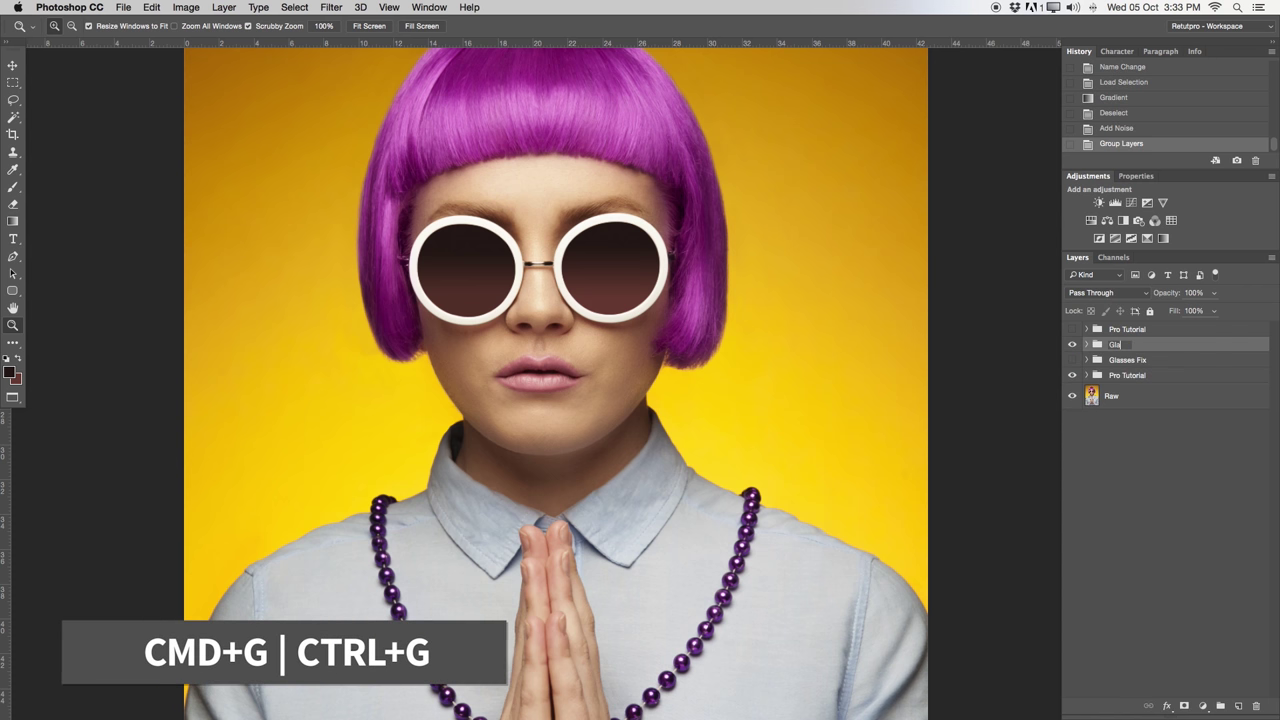
pyautogui.write('sses 2')
pyautogui.press('Return')
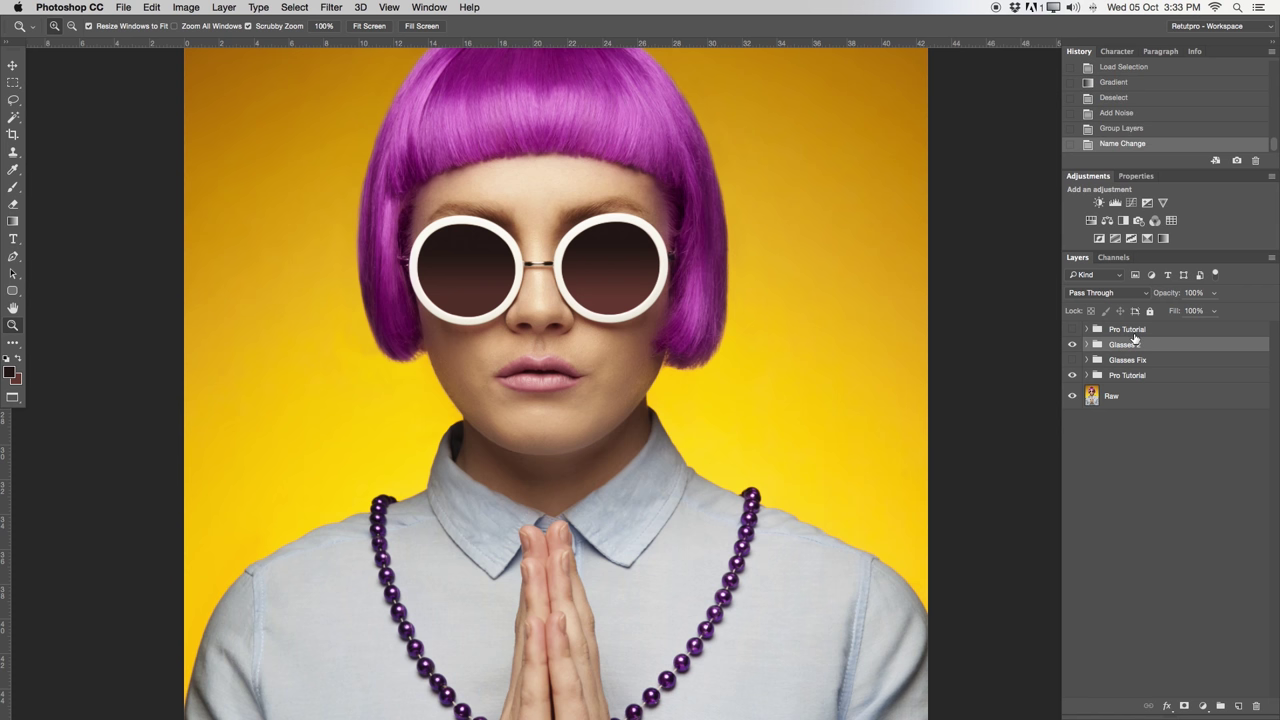
# Step: Add a white layer mask to the Glasses 2 group
pyautogui.click(1183, 706)
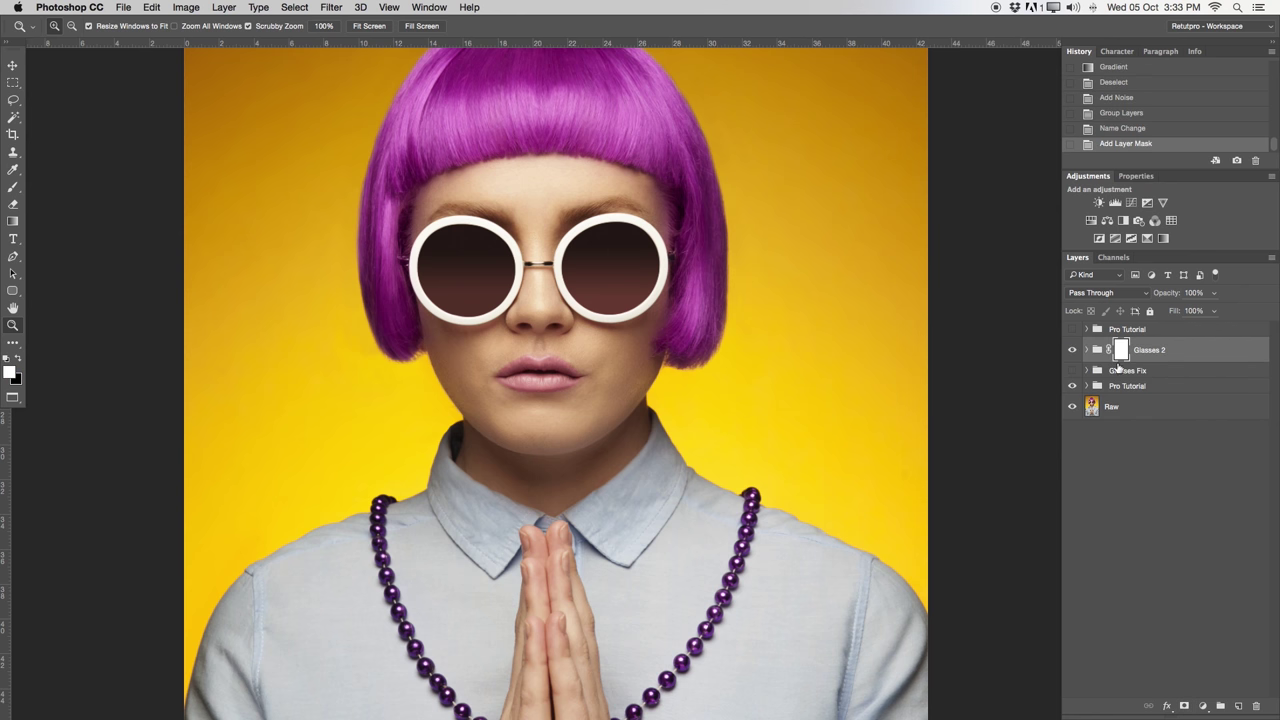
pyautogui.moveTo(619, 271); pyautogui.dragTo(691, 360)
pyautogui.moveTo(588, 335); pyautogui.dragTo(608, 329)
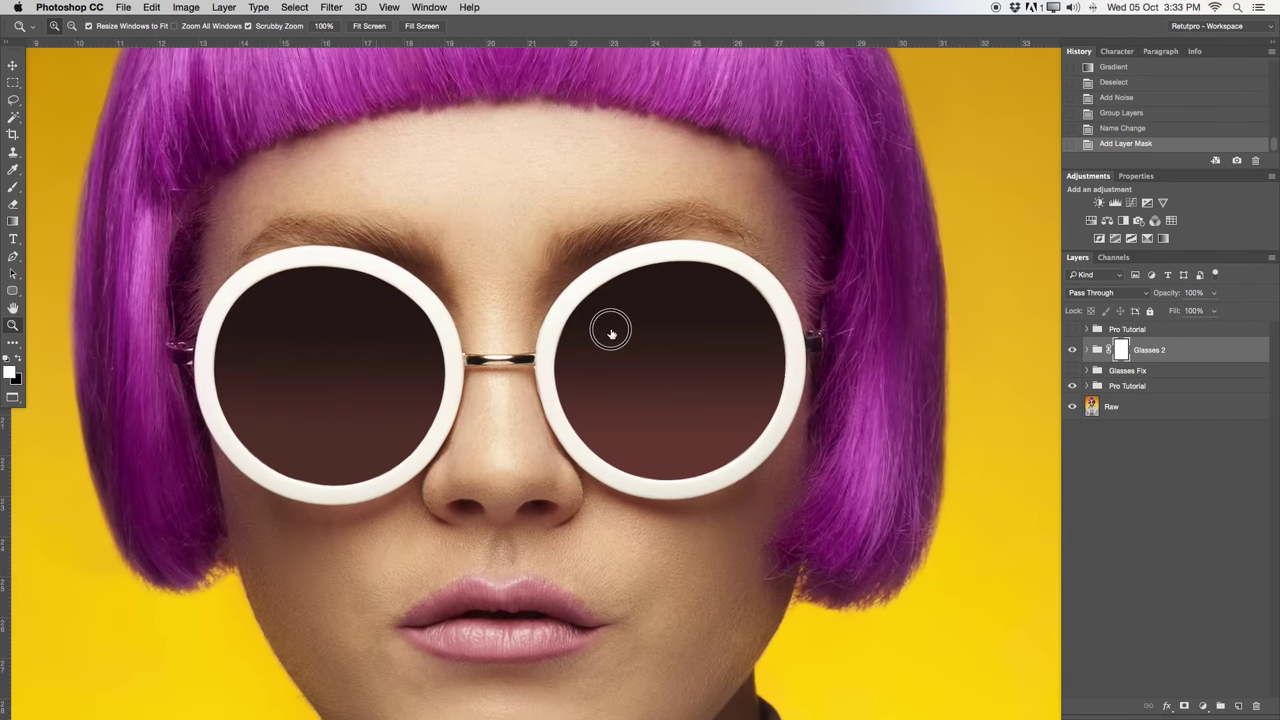
pyautogui.moveTo(286, 309); pyautogui.dragTo(287, 327)
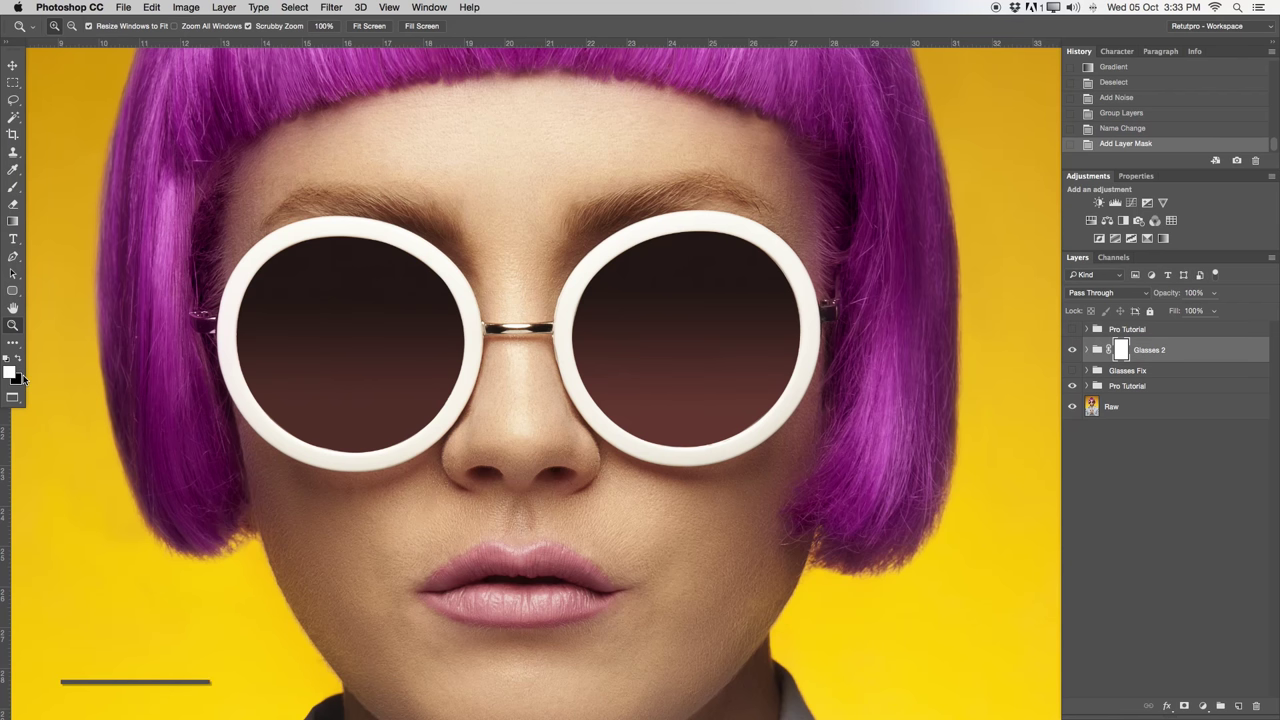
# Step: Reset the colours to the default black and white, with black as the foreground colour
pyautogui.press('d')
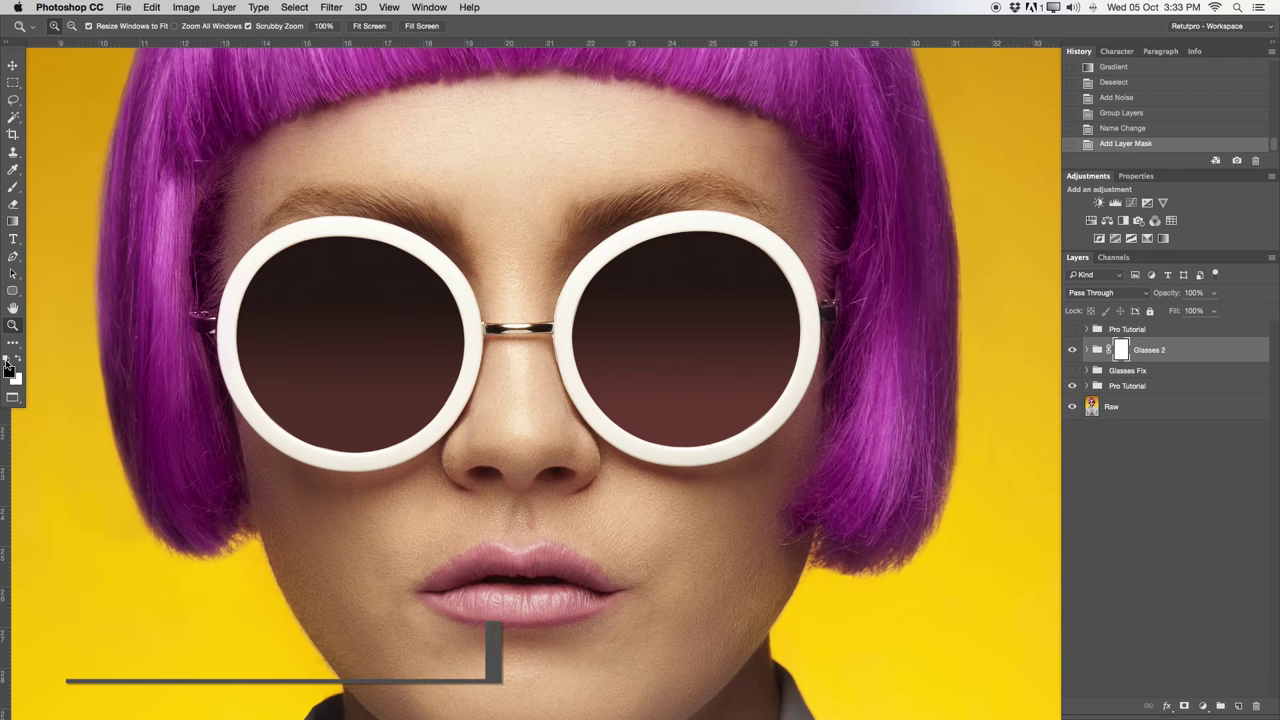
pyautogui.press('x')
pyautogui.press('x')
pyautogui.press('x')
pyautogui.press('x')
pyautogui.press('x')
pyautogui.press('x')
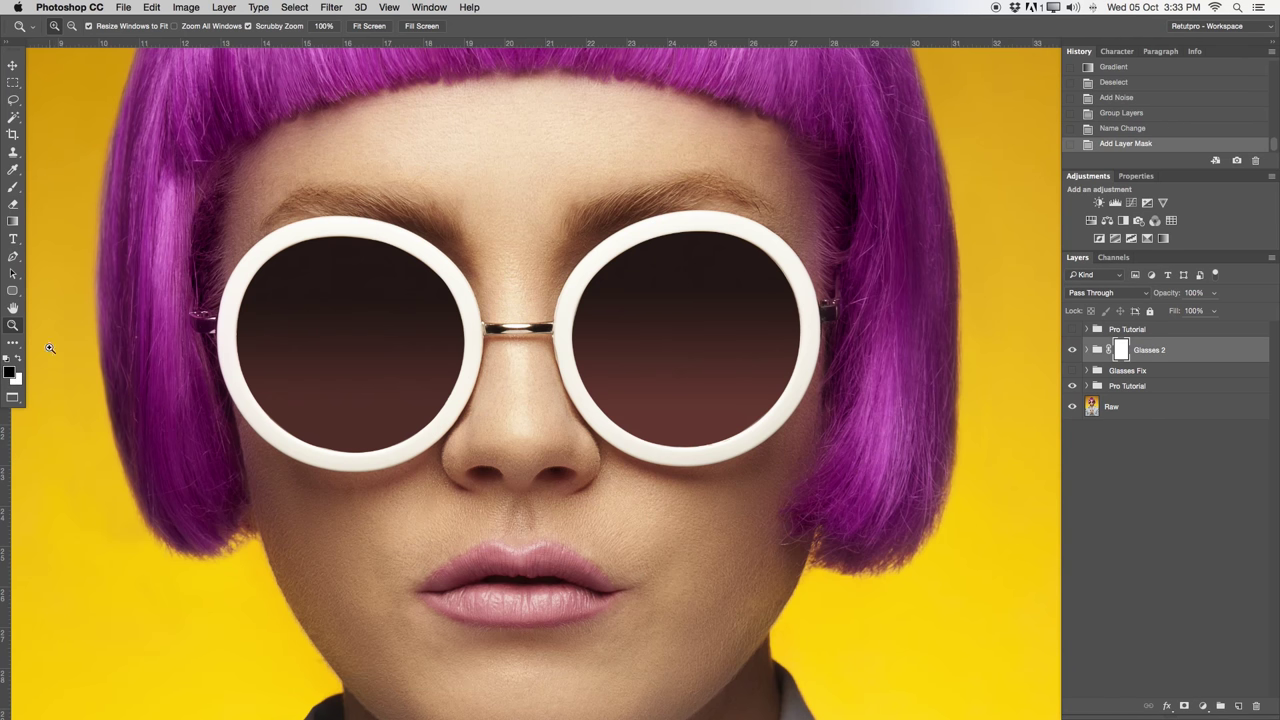
# Step: Choose the Brush tool and set it to size 500 with 50% opacity, trying larger and smaller sizes first
pyautogui.press('b')
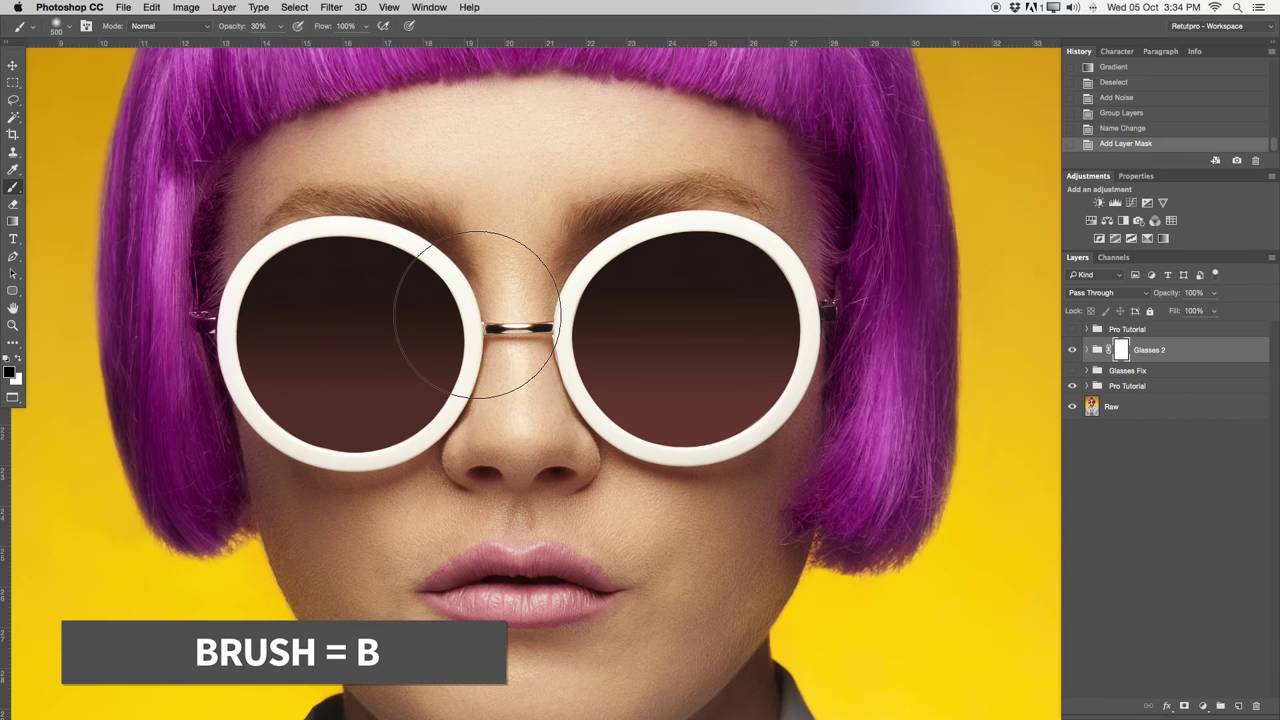
pyautogui.moveTo(478, 310)
pyautogui.mouseDown()
pyautogui.moveTo(535, 312)
pyautogui.moveTo(443, 294)
pyautogui.moveTo(520, 309)
pyautogui.moveTo(459, 316)
pyautogui.moveTo(493, 323)
pyautogui.mouseUp()
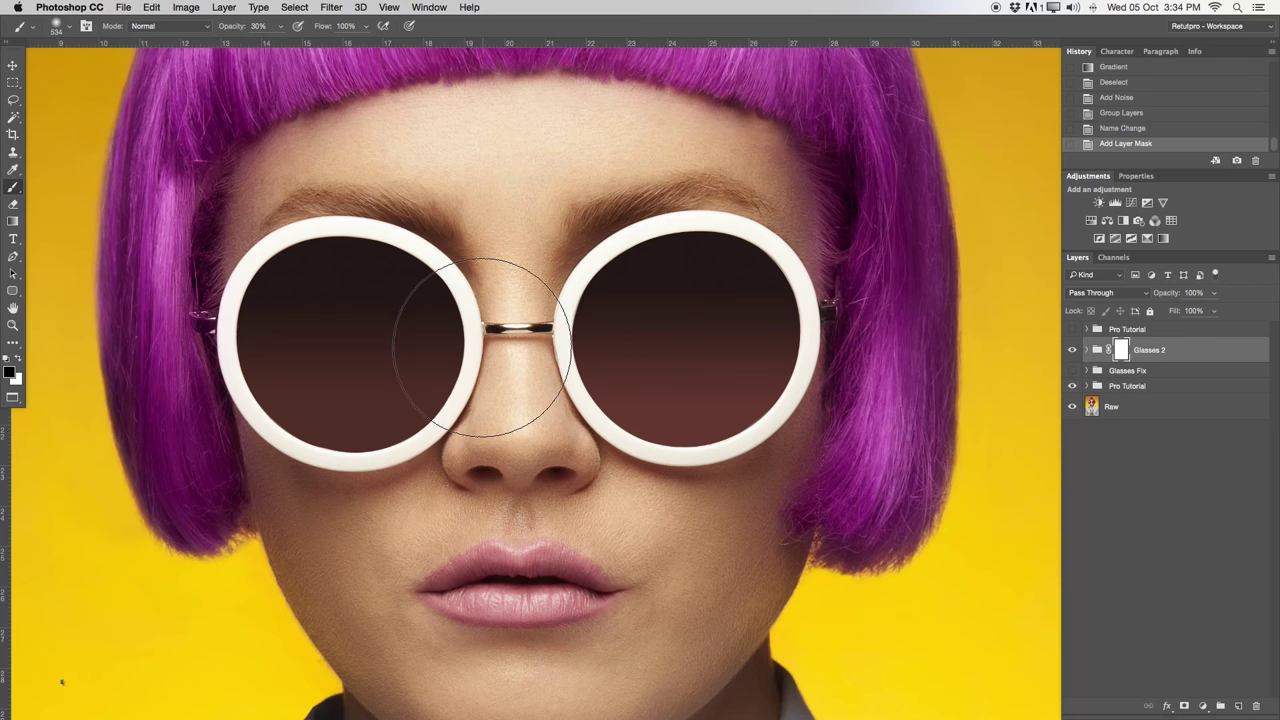
pyautogui.press('[')
pyautogui.press('[')
pyautogui.press('[')
pyautogui.press('[')
pyautogui.press(']')
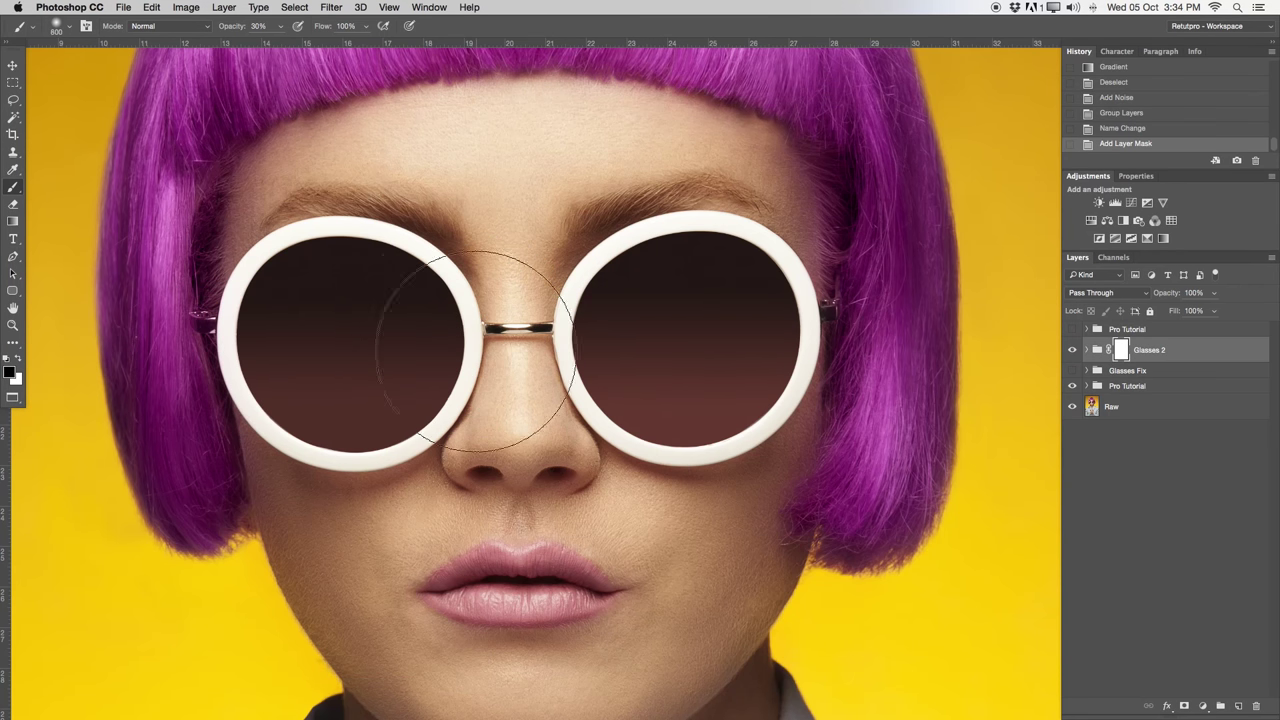
pyautogui.press('[')
pyautogui.press('[')
pyautogui.press('[')
pyautogui.press('[')
pyautogui.press('[')
pyautogui.press('[')
pyautogui.press('[')
pyautogui.press('[')
pyautogui.press('[')
pyautogui.press(']')
pyautogui.press(']')
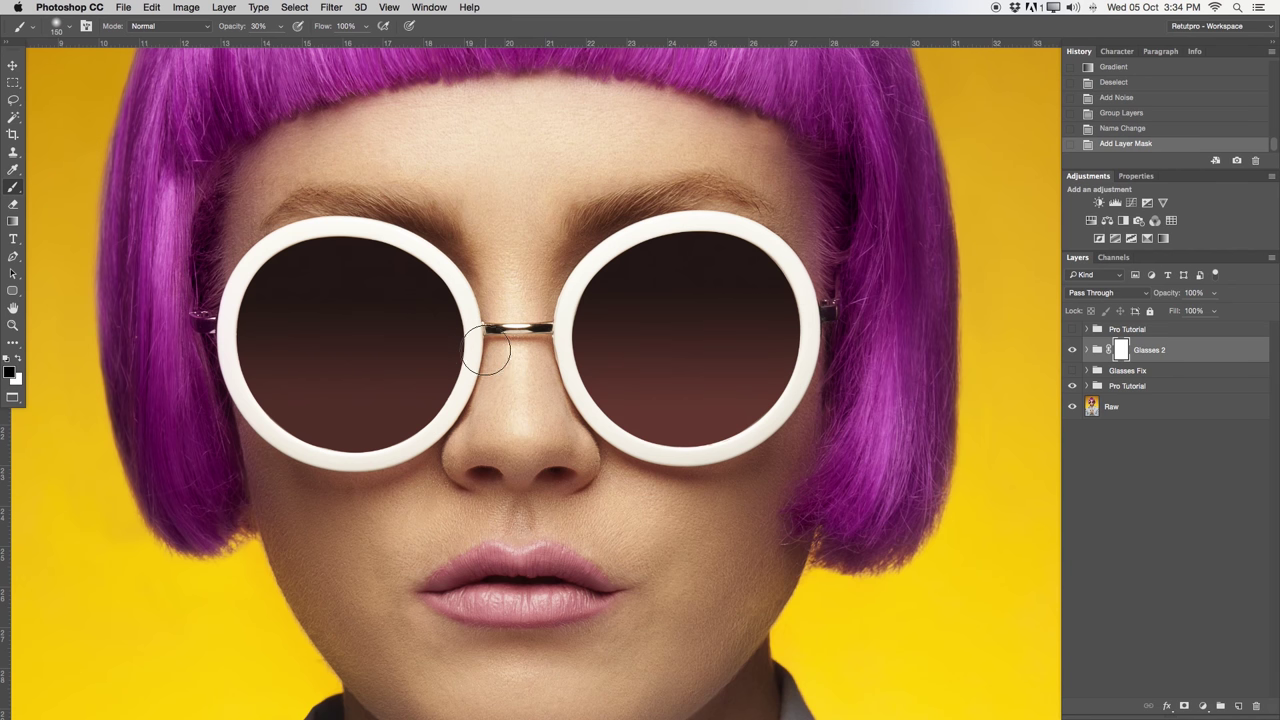
pyautogui.moveTo(487, 355)
pyautogui.mouseDown()
pyautogui.moveTo(603, 355)
pyautogui.moveTo(574, 374)
pyautogui.moveTo(591, 157)
pyautogui.moveTo(543, 689)
pyautogui.moveTo(590, 115)
pyautogui.moveTo(543, 329)
pyautogui.moveTo(571, 337)
pyautogui.moveTo(571, 363)
pyautogui.moveTo(535, 572)
pyautogui.moveTo(560, 157)
pyautogui.moveTo(470, 190)
pyautogui.moveTo(475, 178)
pyautogui.mouseUp()
pyautogui.press(']')
pyautogui.press(']')
pyautogui.press(']')
pyautogui.moveTo(374, 238); pyautogui.dragTo(380, 320)
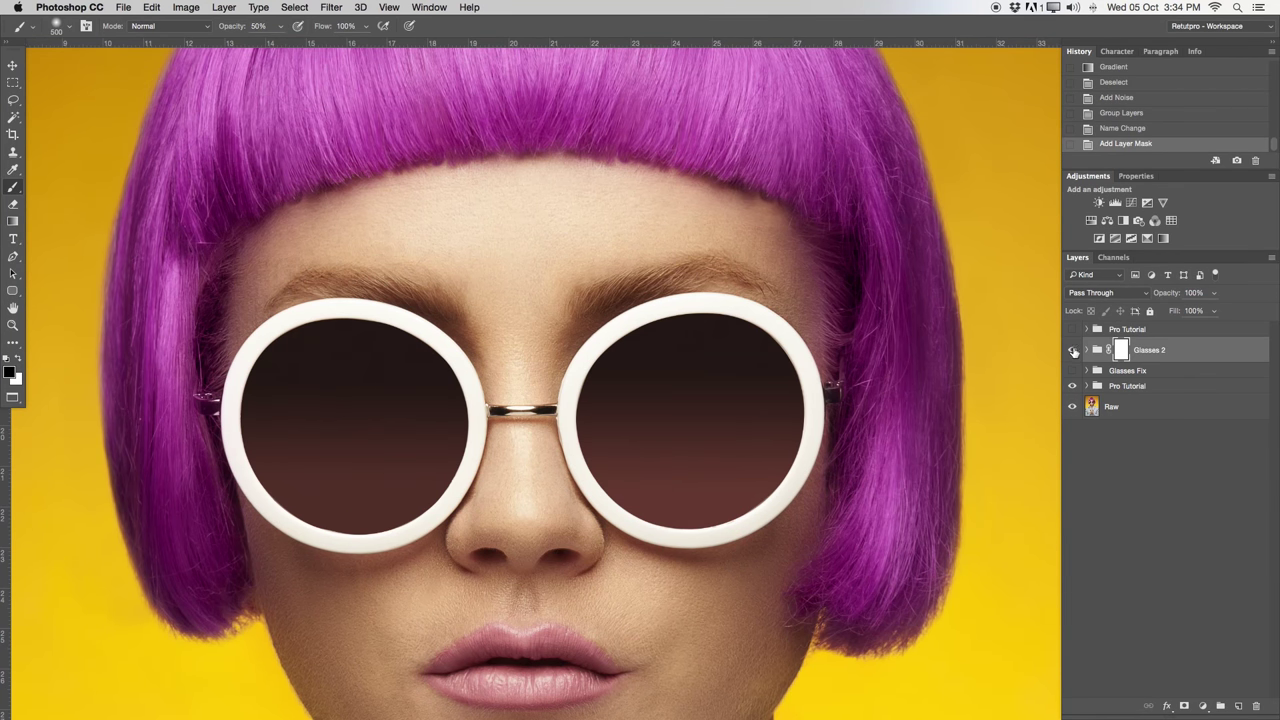
# Step: Compare the lenses without the Glasses 2 group, and paint black on its mask over the upper part of both lenses
pyautogui.click(1073, 350)
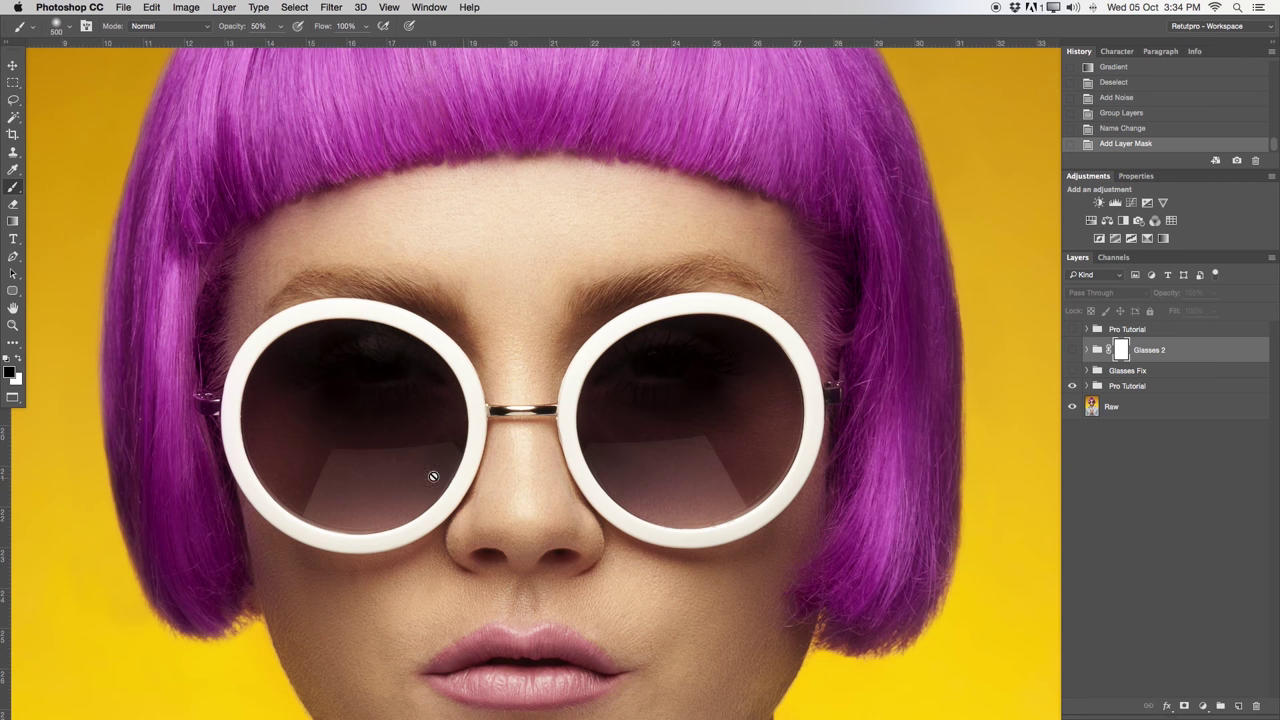
pyautogui.click(1073, 350)
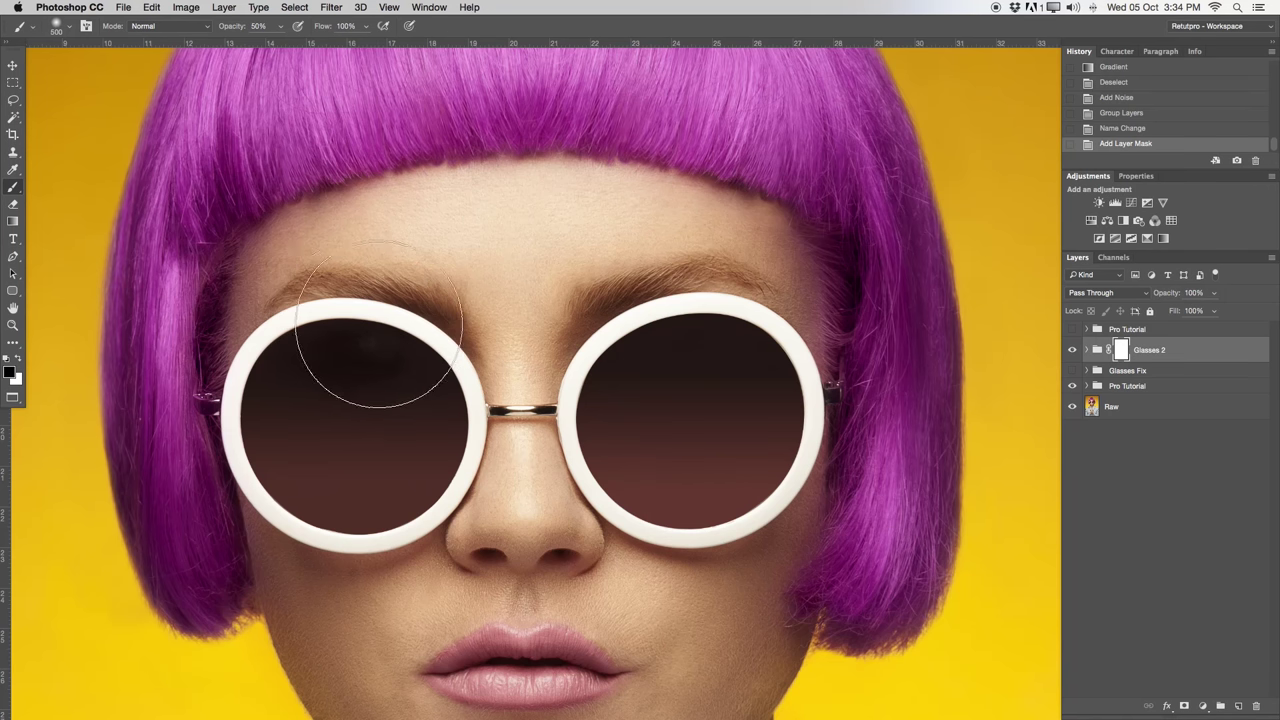
pyautogui.moveTo(427, 300); pyautogui.dragTo(420, 365)
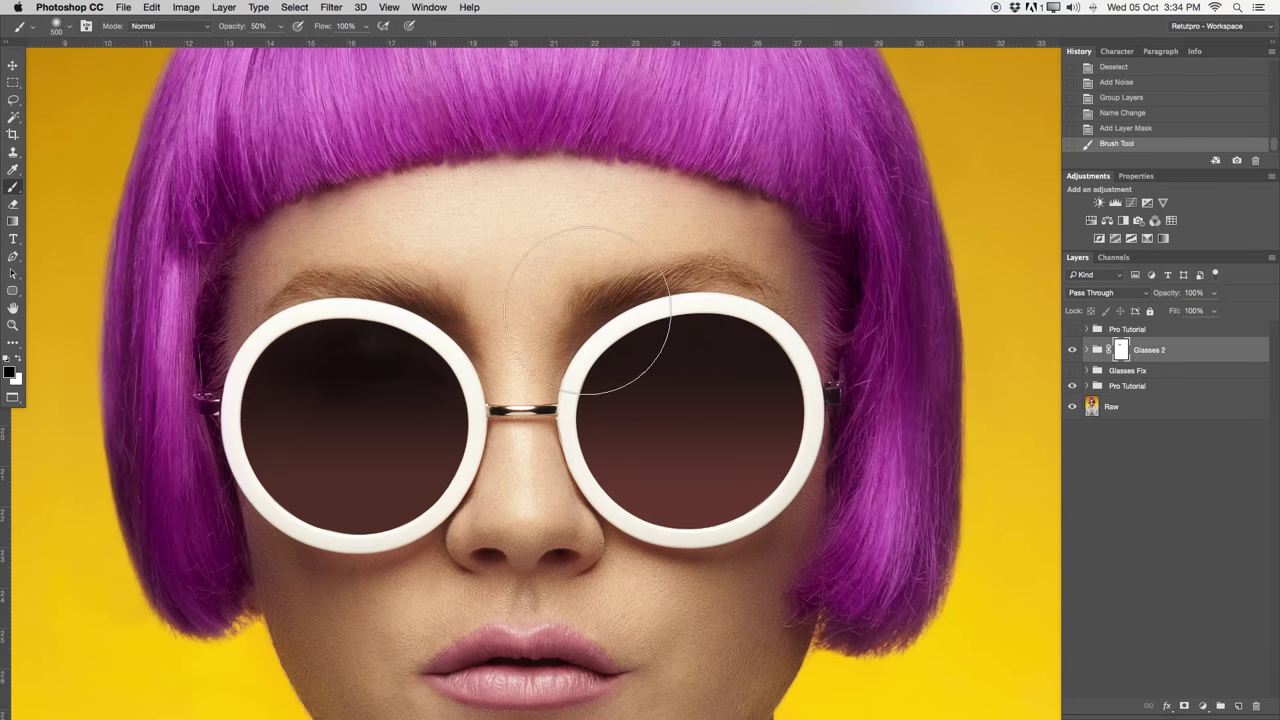
pyautogui.moveTo(722, 320)
pyautogui.mouseDown()
pyautogui.moveTo(833, 342)
pyautogui.moveTo(717, 307)
pyautogui.moveTo(723, 354)
pyautogui.moveTo(751, 363)
pyautogui.moveTo(747, 335)
pyautogui.moveTo(617, 313)
pyautogui.moveTo(671, 357)
pyautogui.mouseUp()
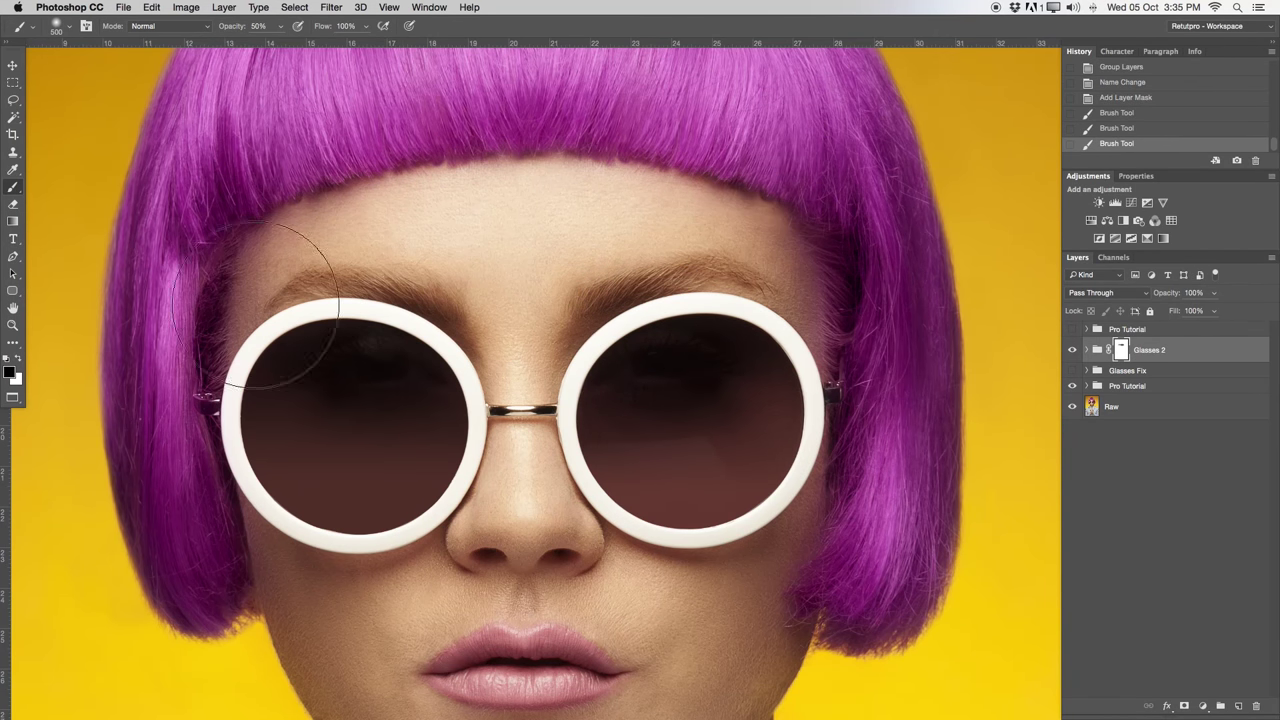
pyautogui.moveTo(240, 325)
pyautogui.mouseDown()
pyautogui.moveTo(335, 302)
pyautogui.moveTo(283, 319)
pyautogui.moveTo(586, 357)
pyautogui.mouseUp()
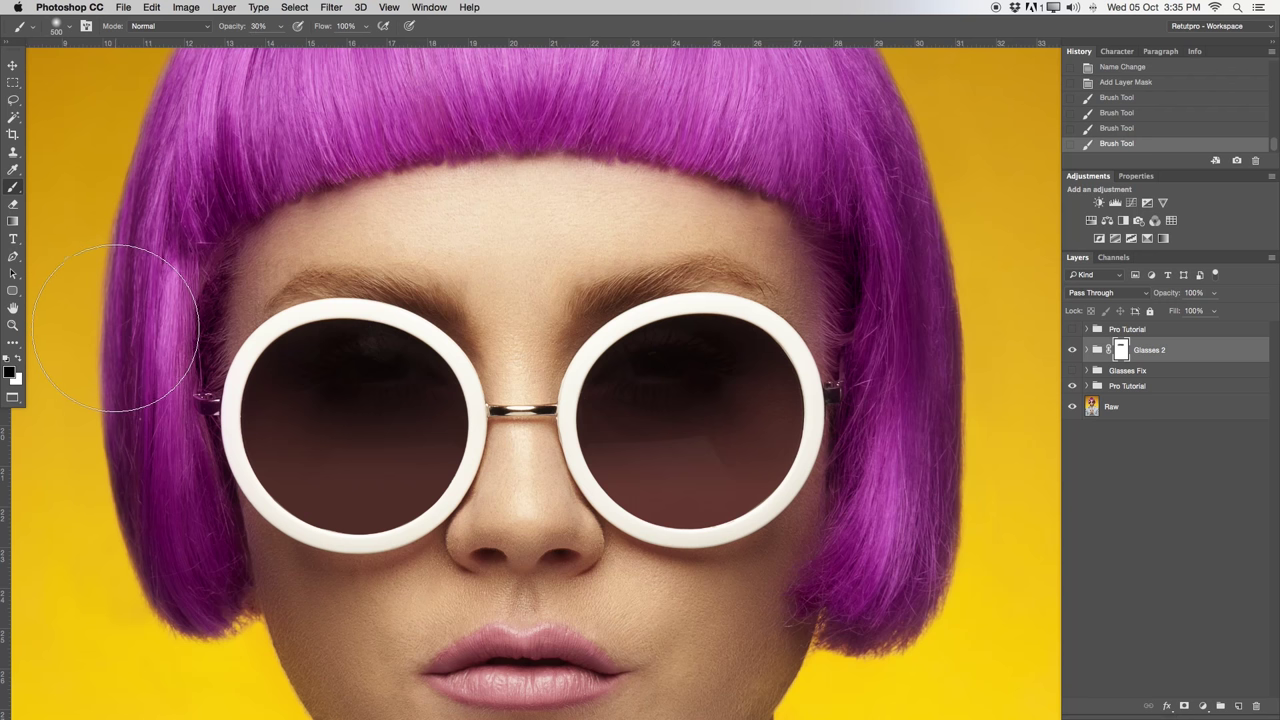
# Step: Paint white at 30% opacity on the Glasses 2 mask to restore the gradient over the lower part of both lenses
pyautogui.press('x')
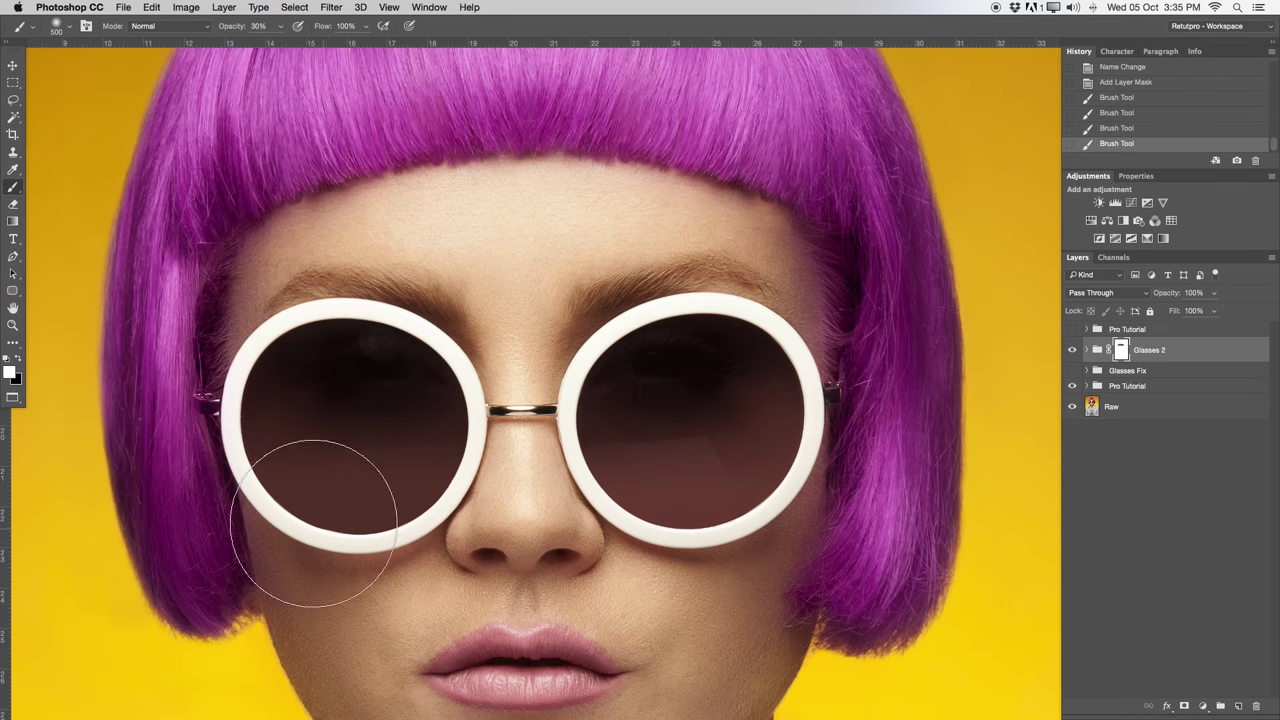
pyautogui.moveTo(450, 506)
pyautogui.mouseDown()
pyautogui.moveTo(366, 486)
pyautogui.moveTo(286, 500)
pyautogui.mouseUp()
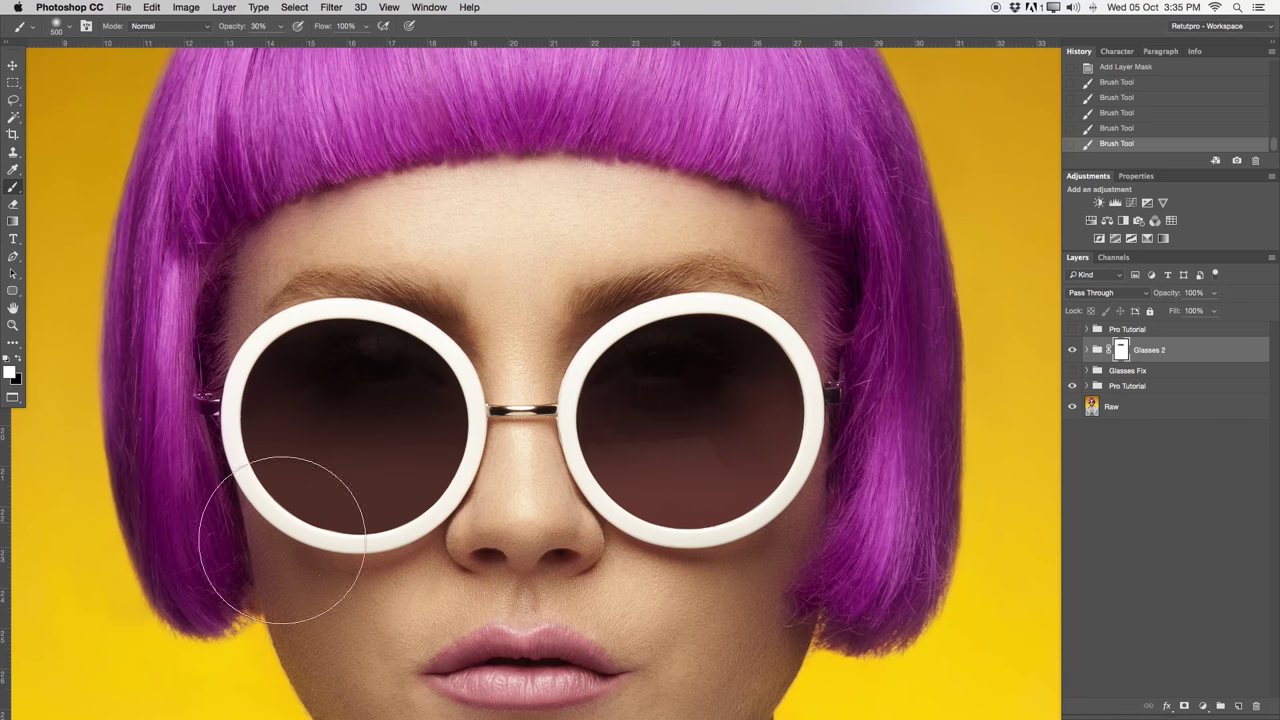
pyautogui.moveTo(394, 491); pyautogui.dragTo(299, 523)
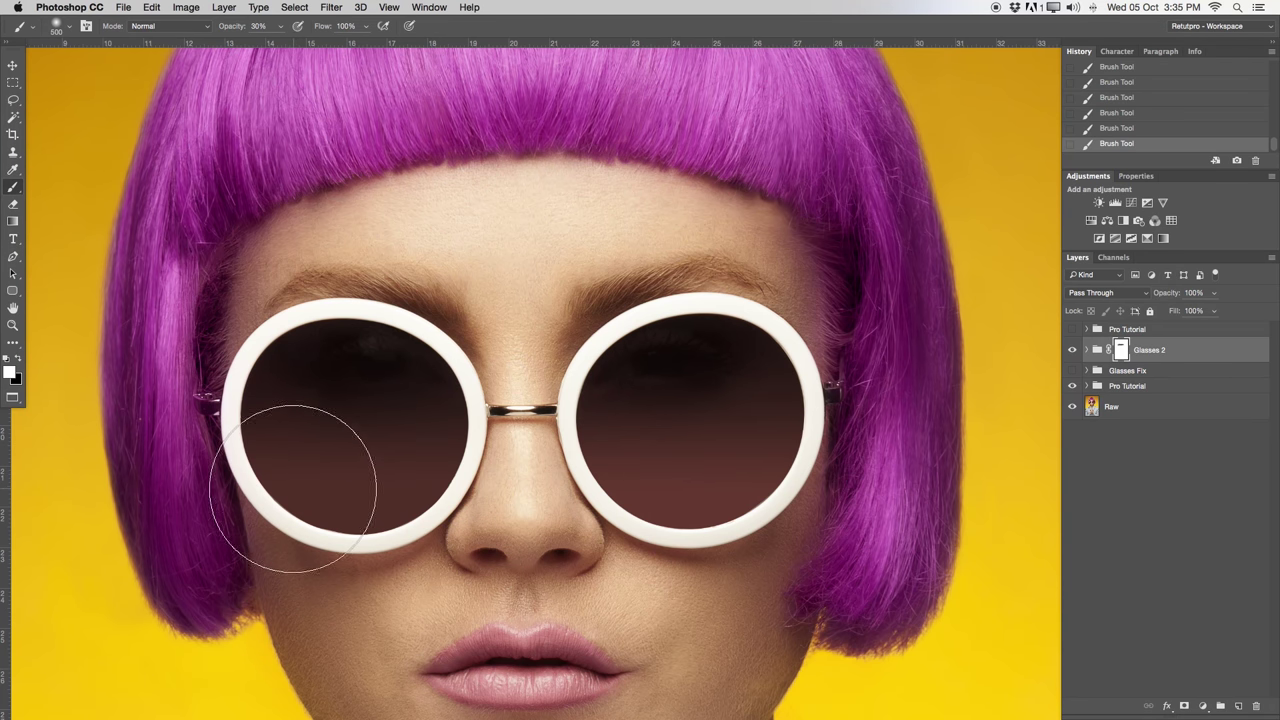
pyautogui.press('z')
pyautogui.moveTo(423, 406); pyautogui.dragTo(497, 263)
pyautogui.moveTo(595, 268); pyautogui.dragTo(694, 271)
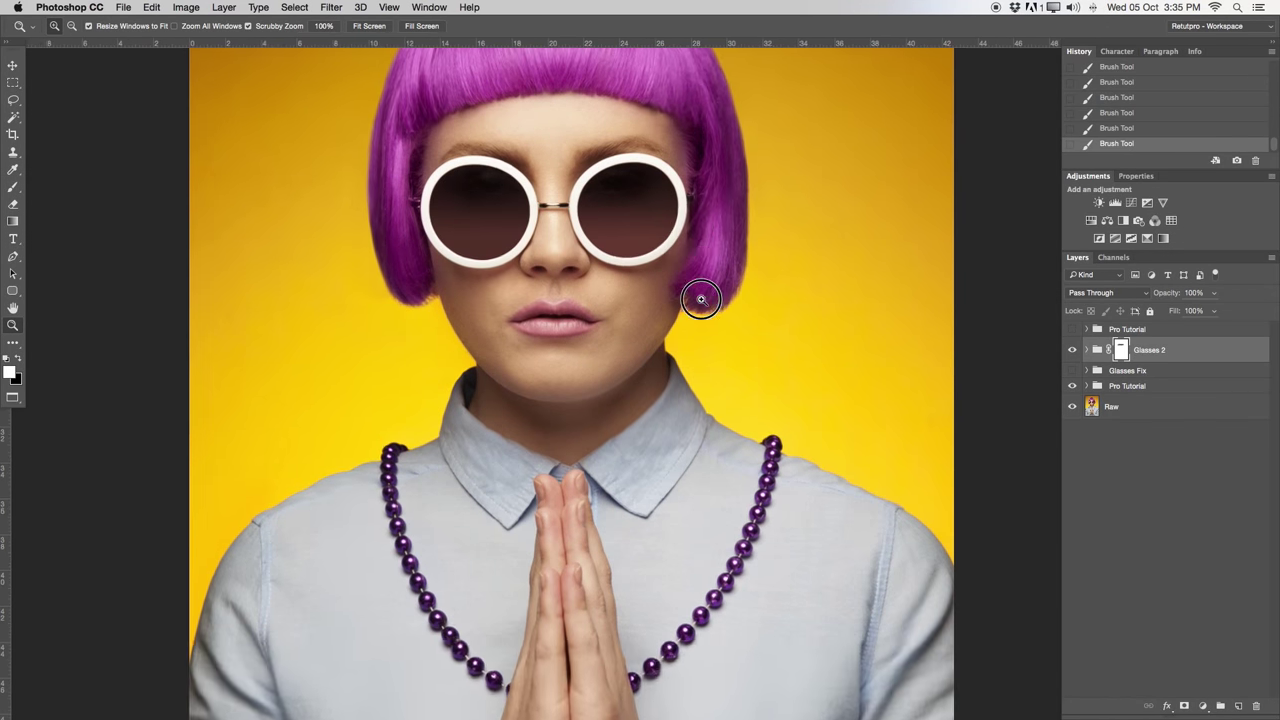
# Step: Add a new layer named REF above the Glasses 2 group and load the saved Left 3 channel as a selection
pyautogui.click(1239, 707)
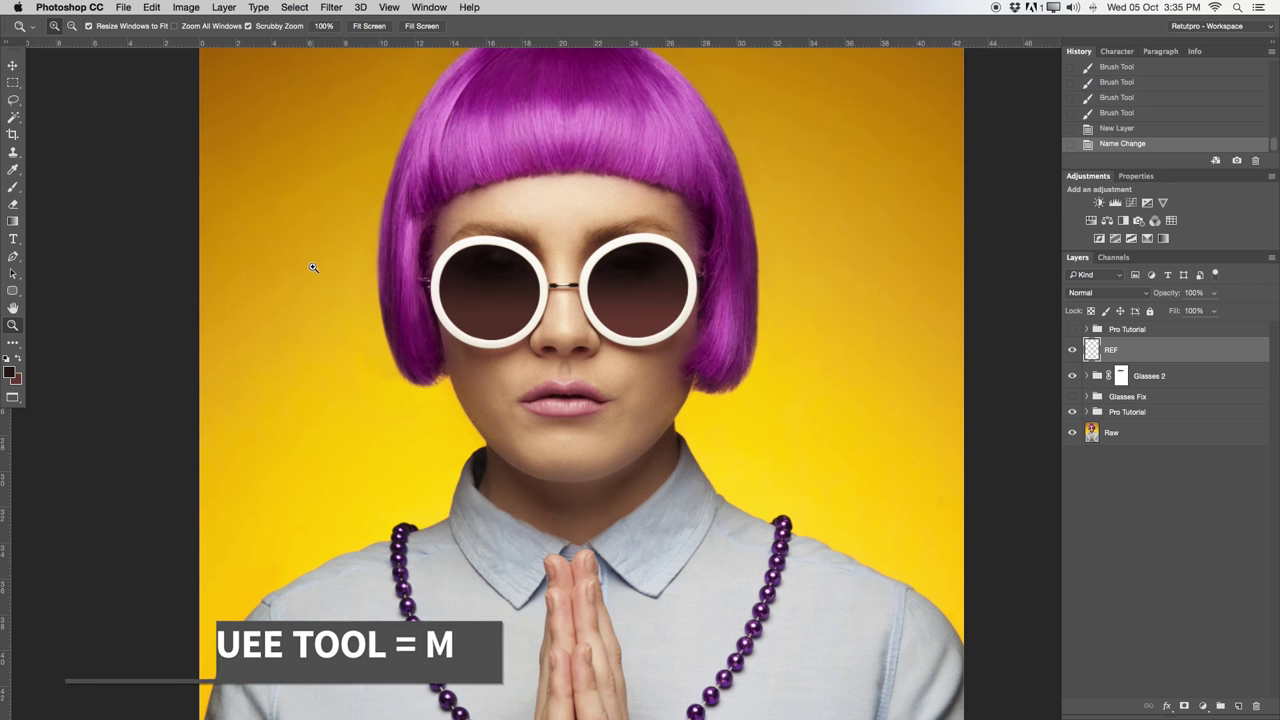
pyautogui.press('m')
pyautogui.rightClick(469, 286)
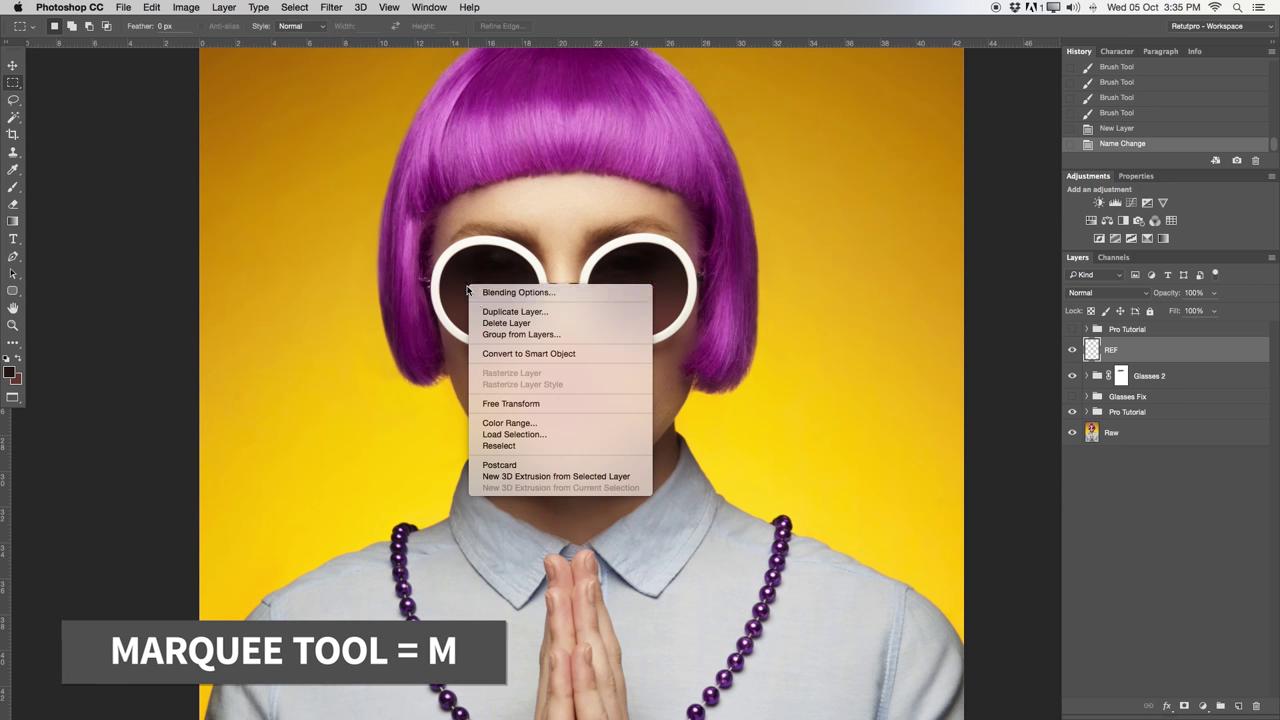
pyautogui.click(508, 435)
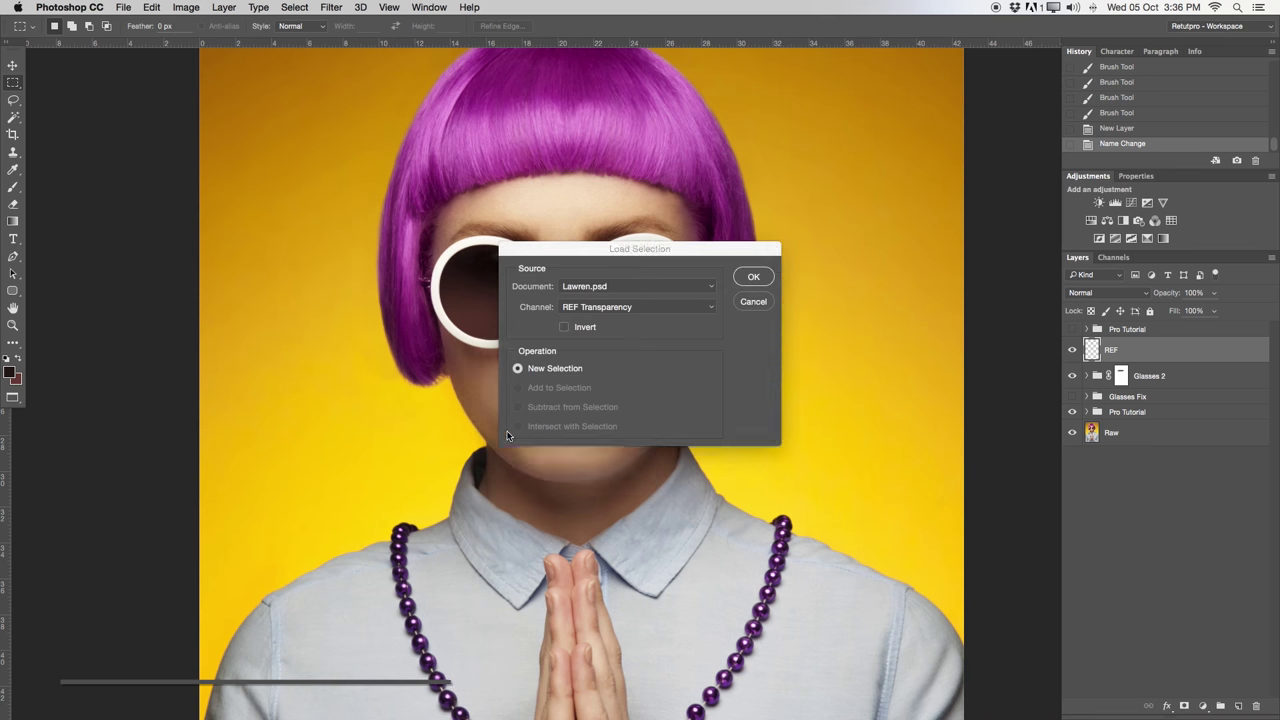
pyautogui.click(619, 308)
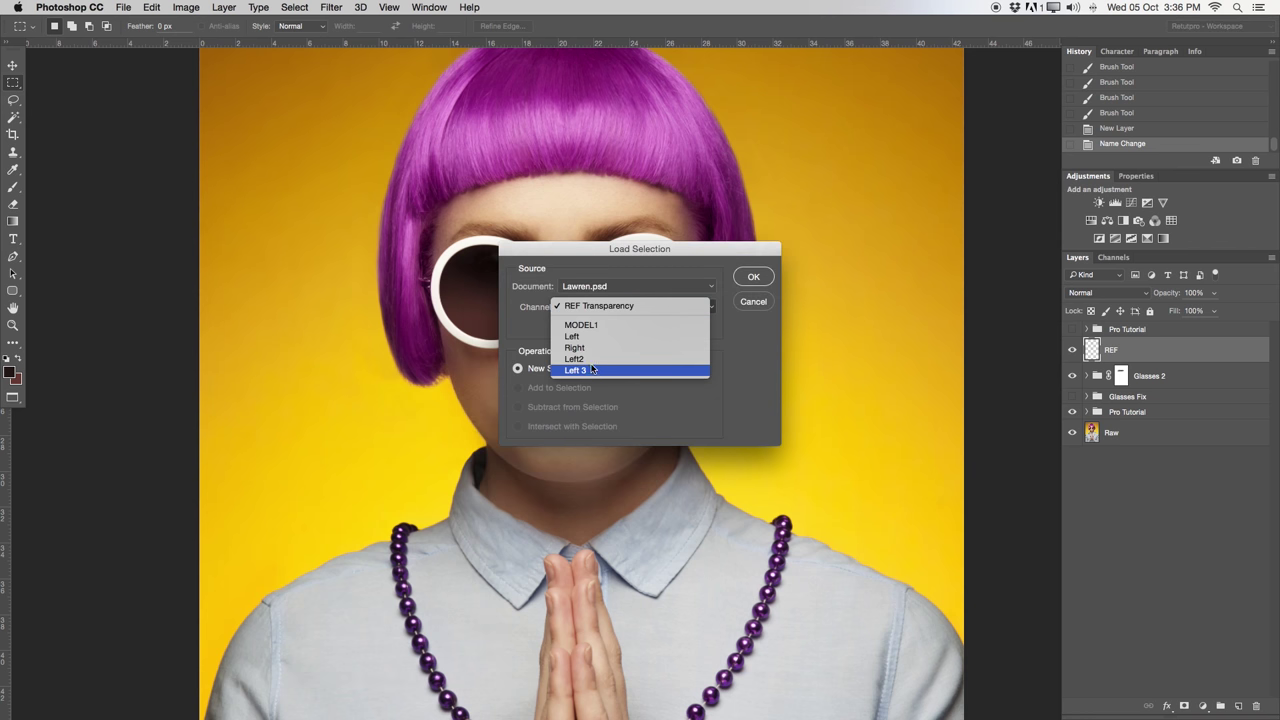
pyautogui.click(586, 371)
pyautogui.click(753, 277)
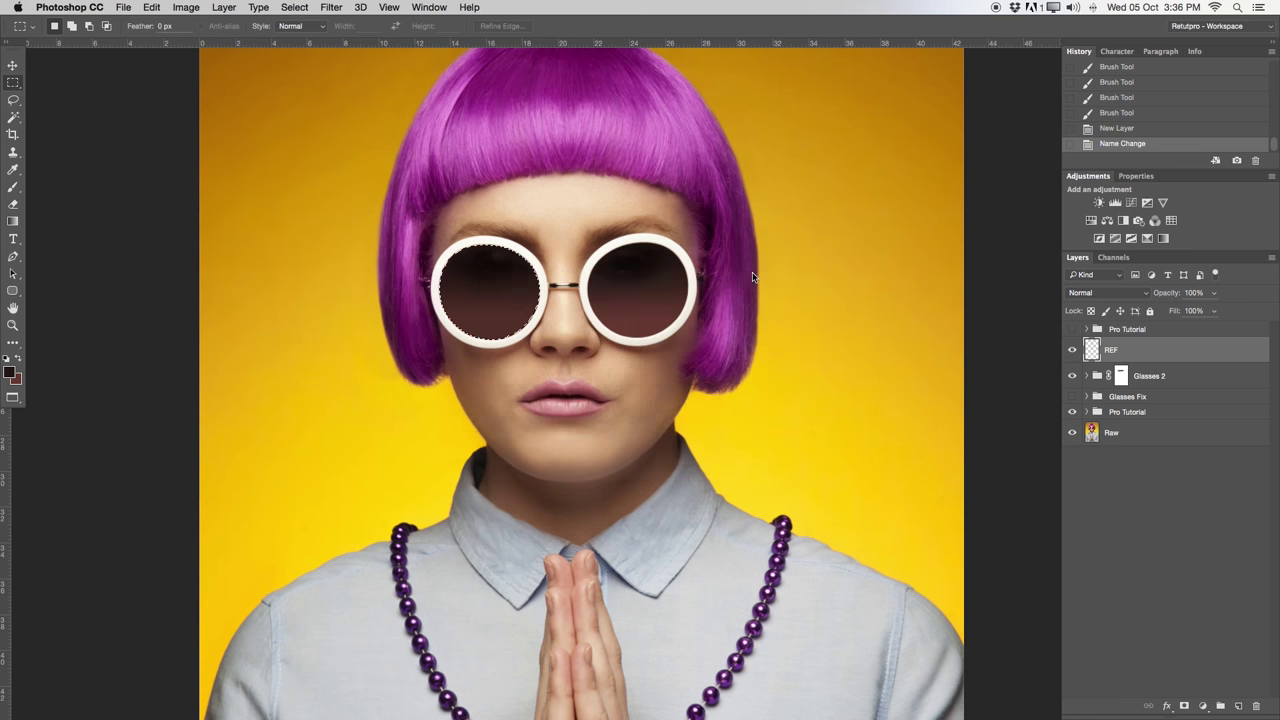
# Step: Make white the foreground colour and choose the Gradient tool with the foreground-to-transparent preset
pyautogui.press('z')
pyautogui.moveTo(509, 274); pyautogui.dragTo(589, 275)
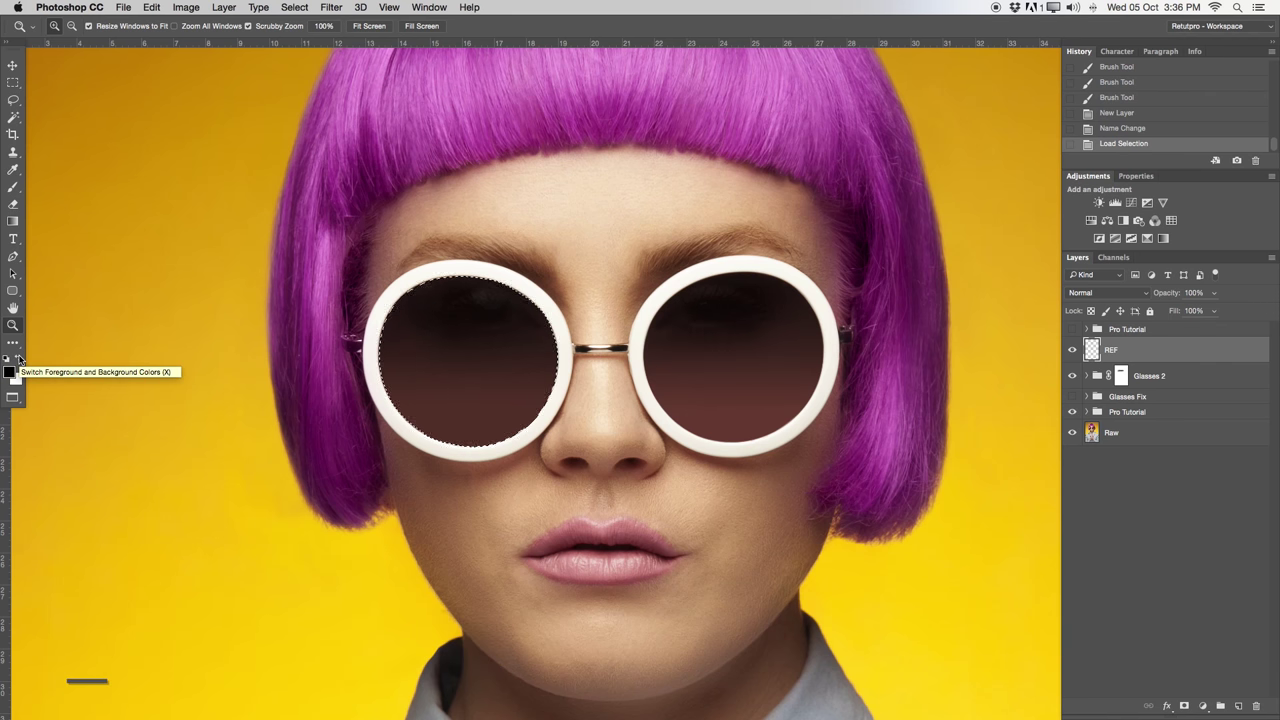
pyautogui.press('x')
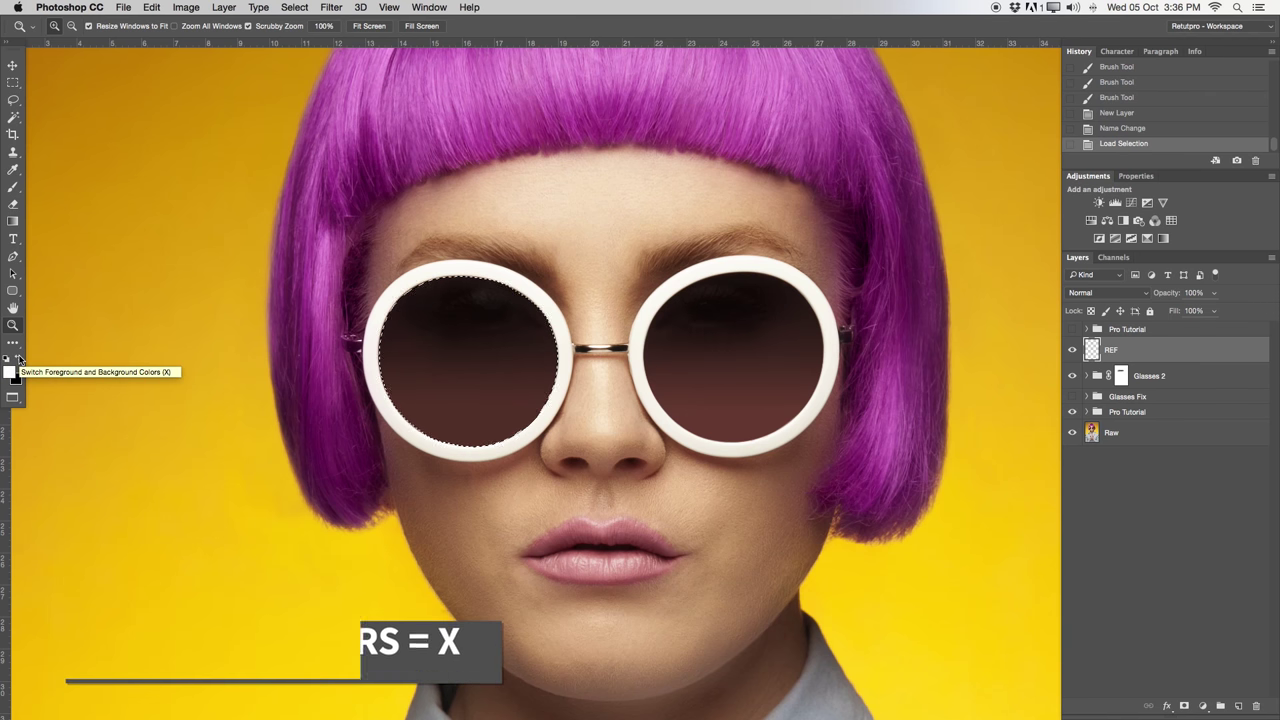
pyautogui.click(13, 221)
pyautogui.click(99, 27)
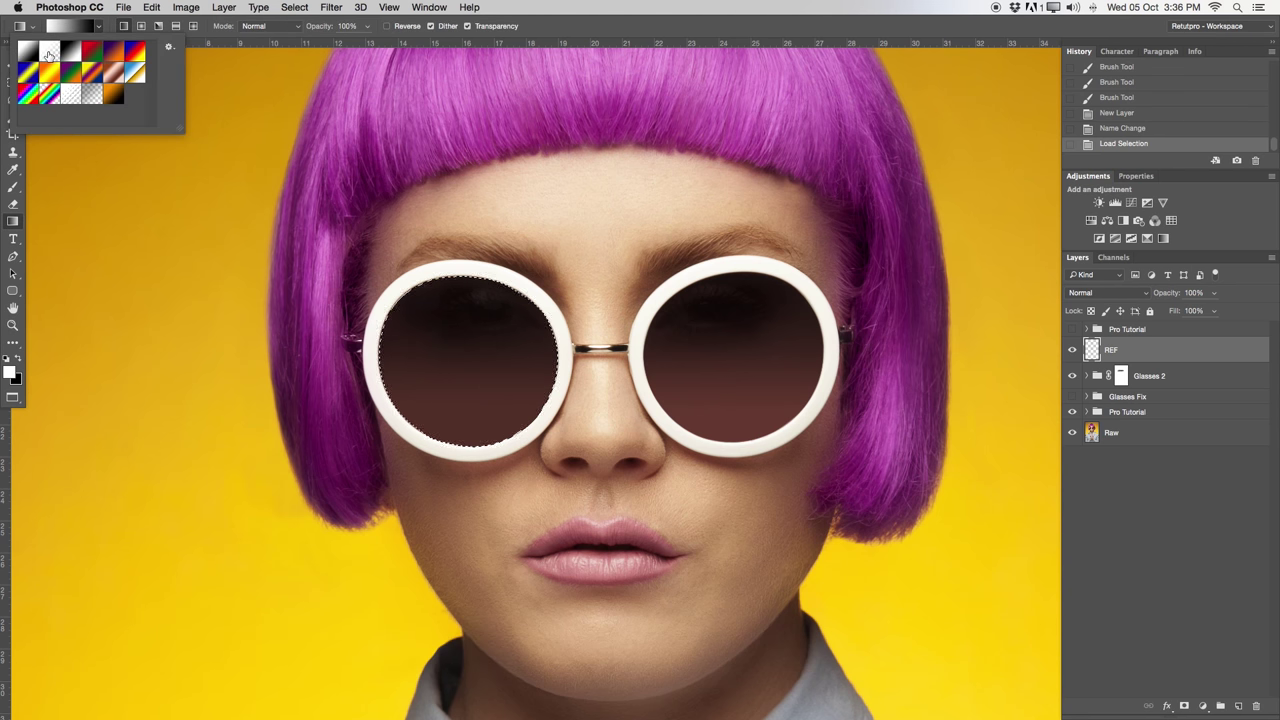
pyautogui.click(50, 54)
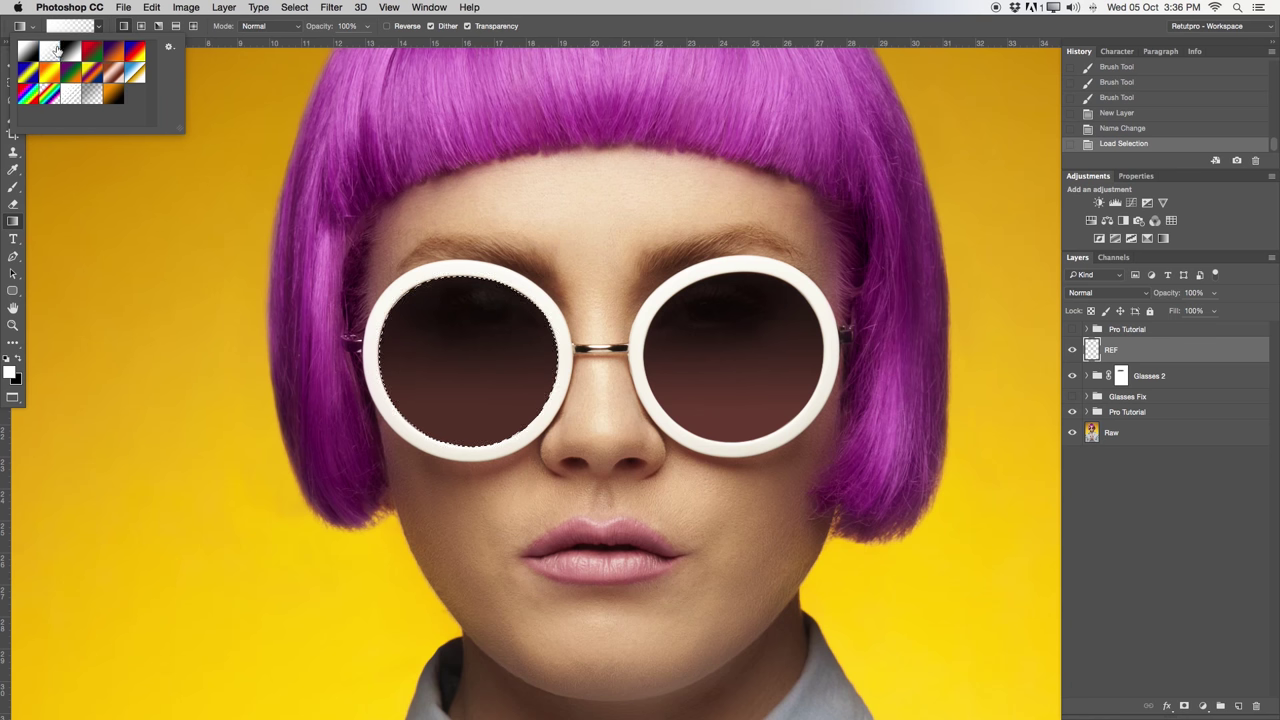
# Step: Try white-to-transparent gradients of different lengths on the selected lens, undoing each attempt
pyautogui.moveTo(464, 418); pyautogui.dragTo(465, 279)
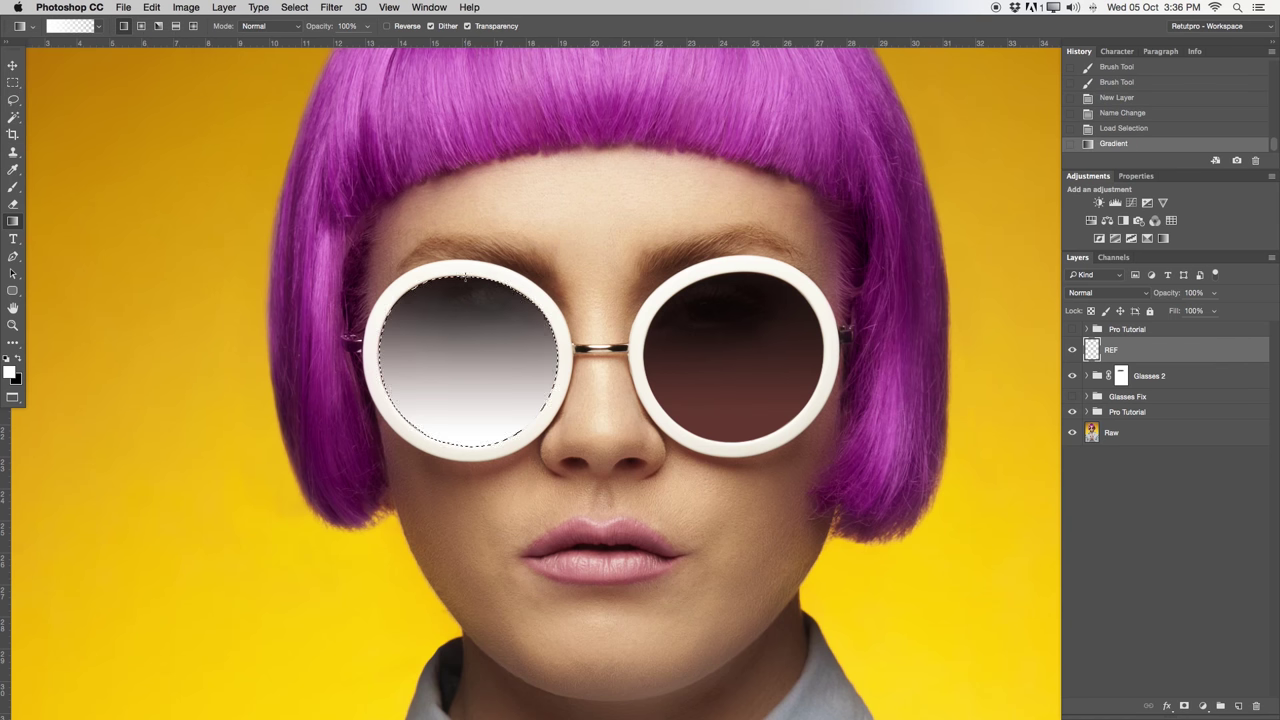
pyautogui.press('super+z')
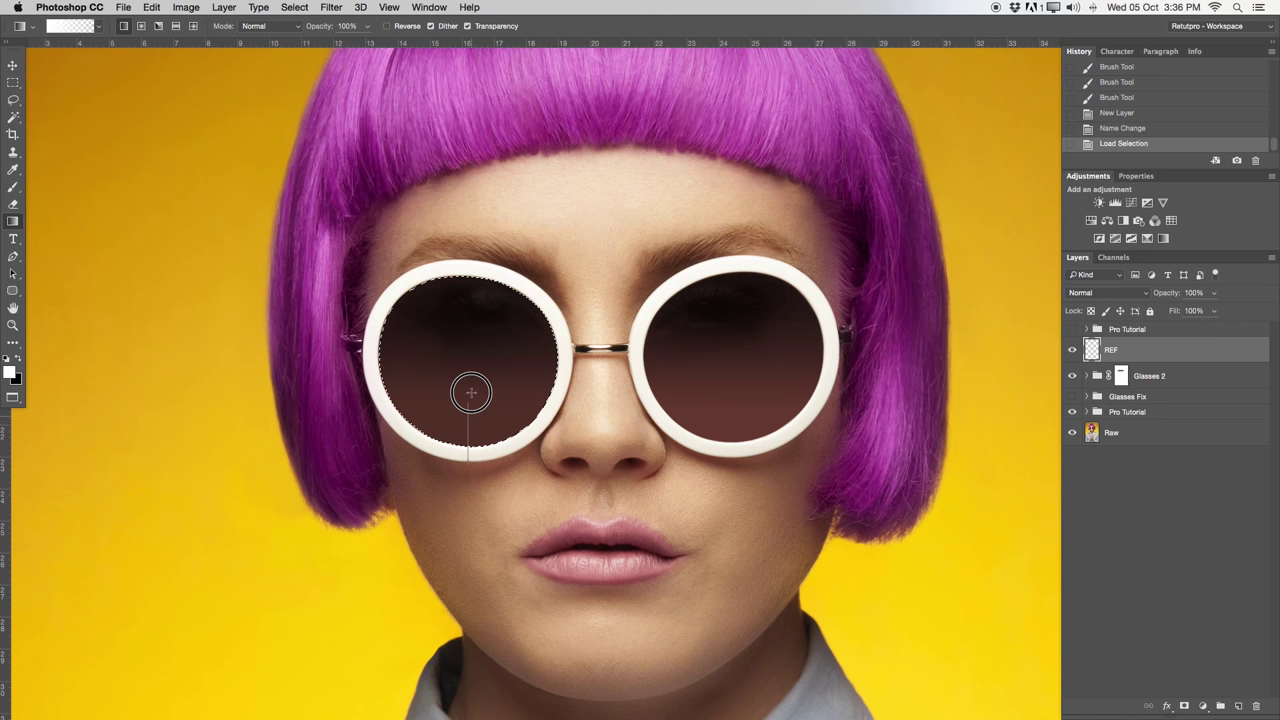
pyautogui.moveTo(471, 399); pyautogui.dragTo(494, 361)
pyautogui.press('super+z')
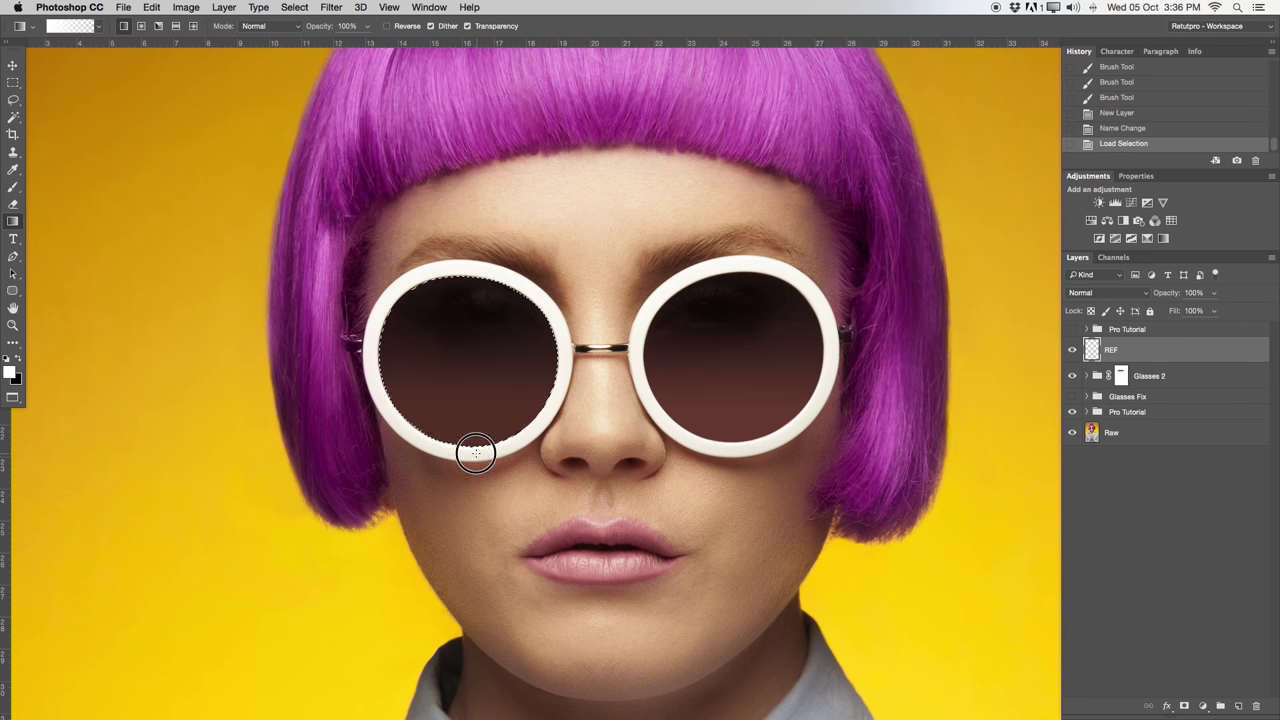
pyautogui.moveTo(481, 319); pyautogui.dragTo(481, 320)
pyautogui.moveTo(479, 373); pyautogui.dragTo(479, 373)
pyautogui.press('super+z')
# Step: Draw a white gradient fading upwards over the lower half of the selected lens, and deselect
pyautogui.moveTo(466, 373); pyautogui.dragTo(450, 355)
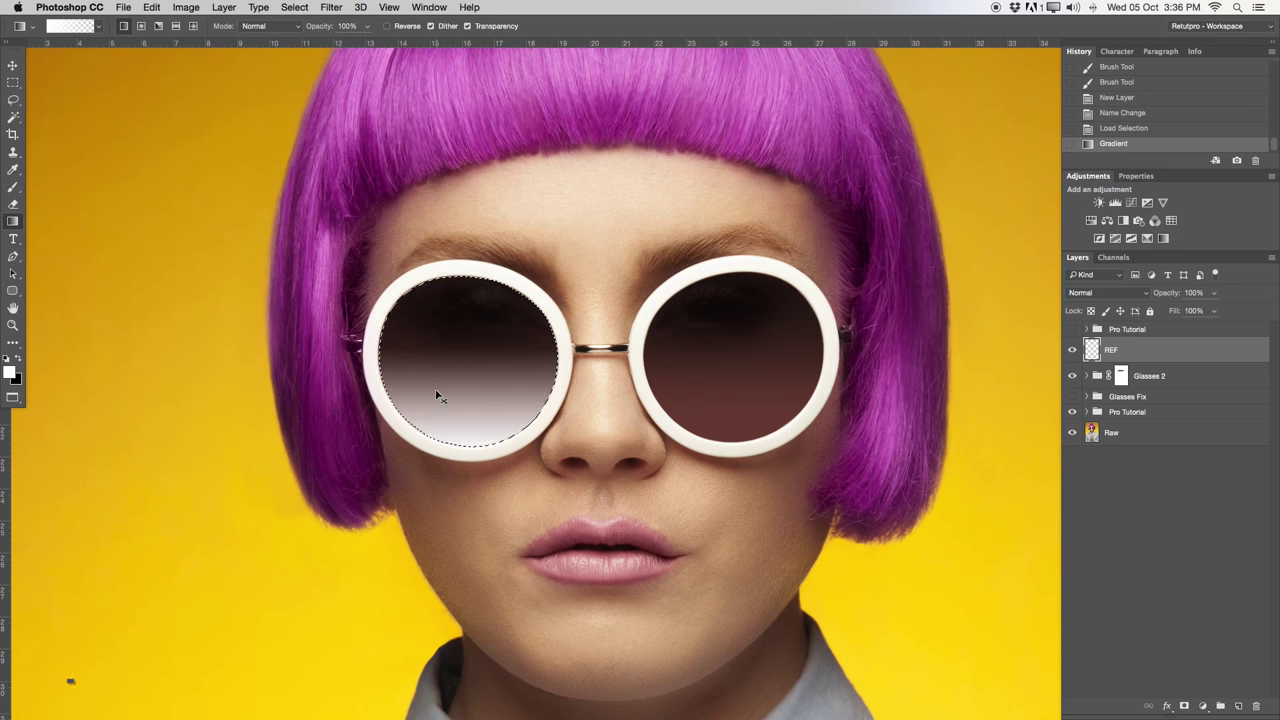
pyautogui.press('super+d')
pyautogui.press('z')
pyautogui.keyDown('alt'); pyautogui.click(444, 390); pyautogui.keyUp('alt')
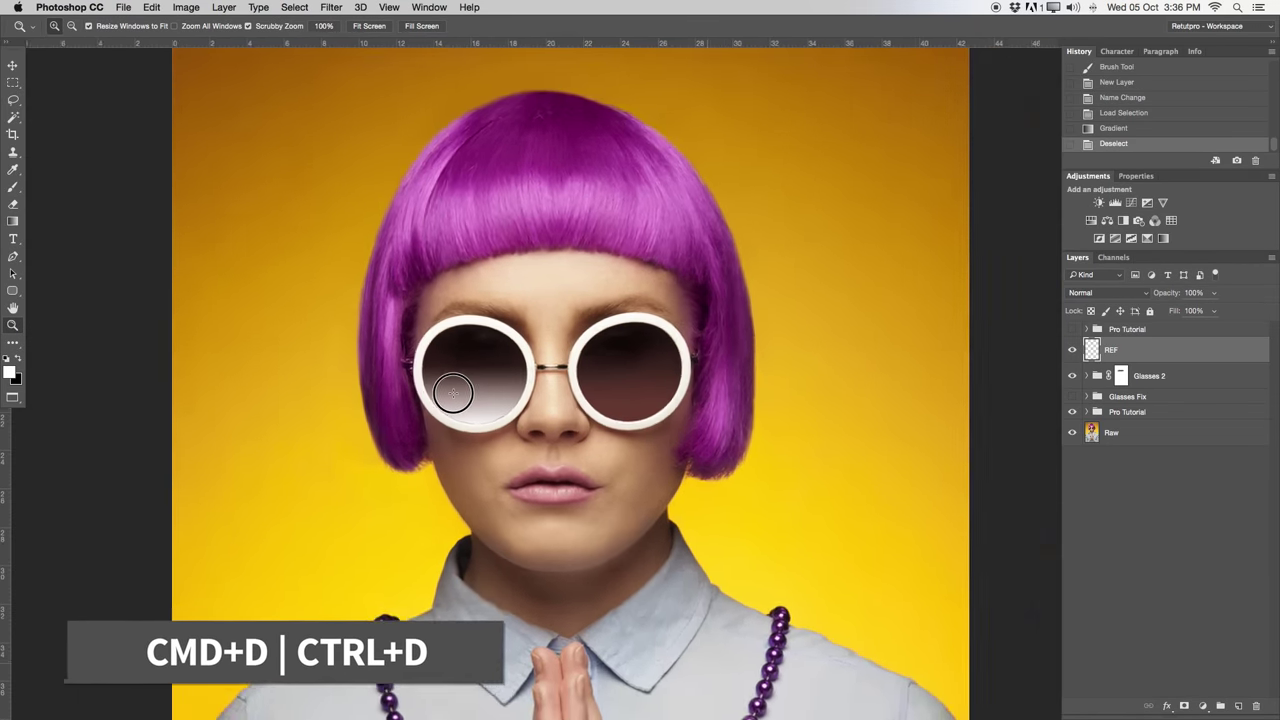
pyautogui.click(452, 392)
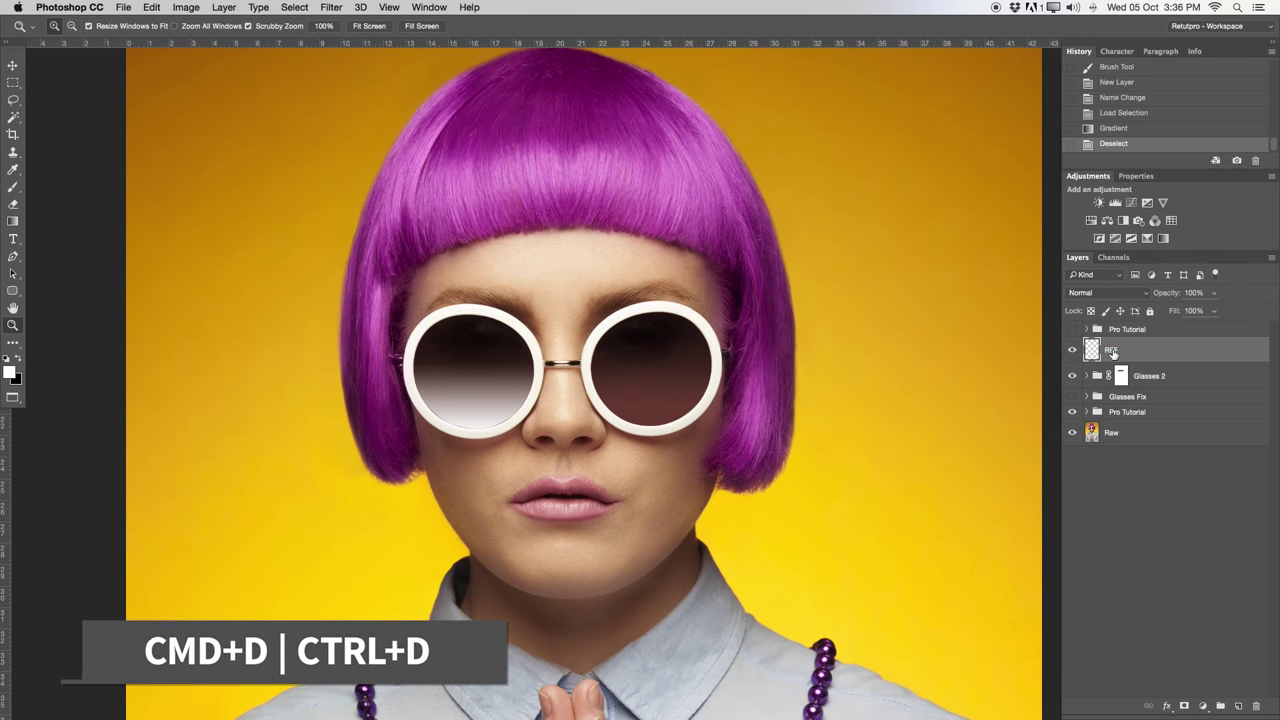
# Step: Rename the REF layer to REF lEFT and set its opacity to 10%, trying 15% first
pyautogui.doubleClick(1112, 351)
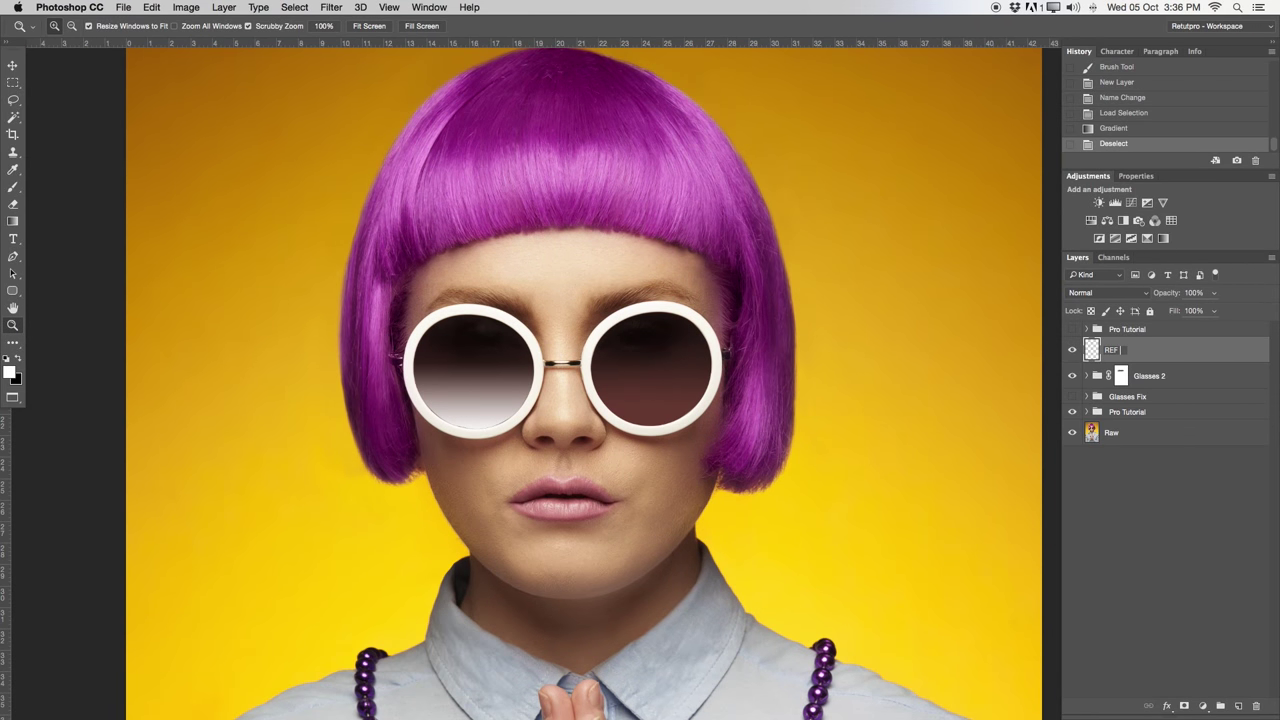
pyautogui.write('IEFT')
pyautogui.press('Return')
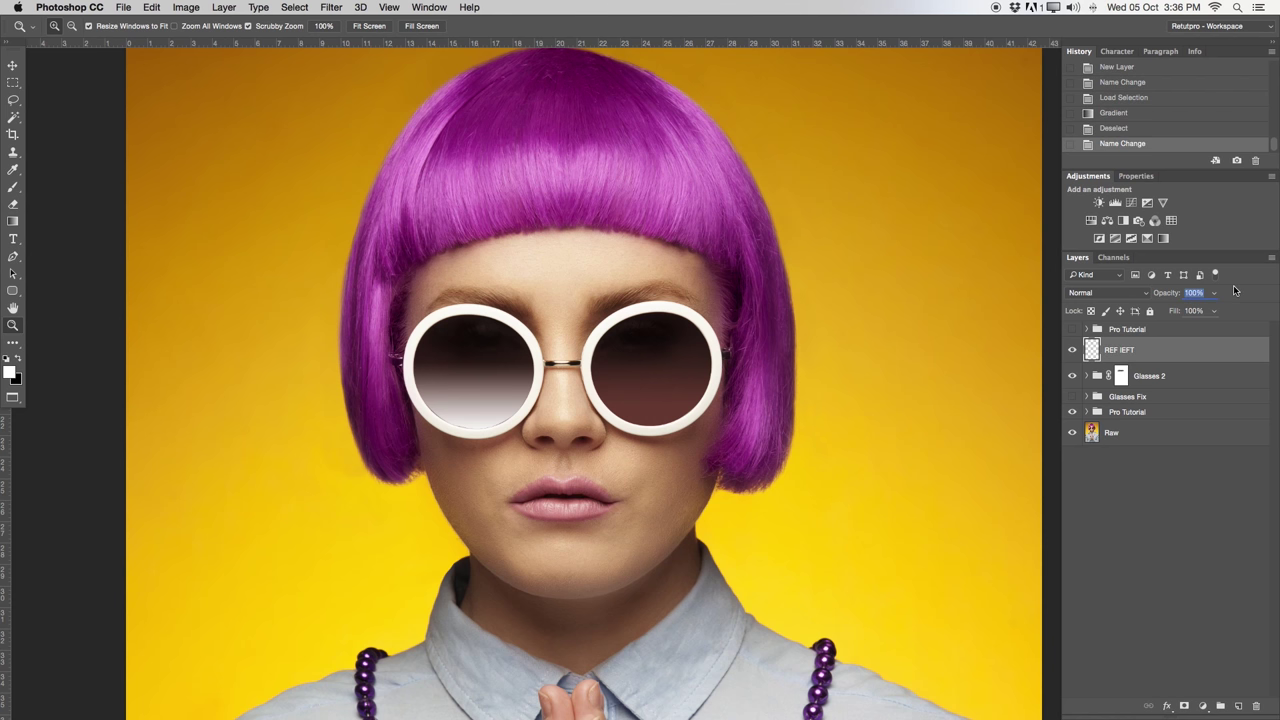
pyautogui.write('15')
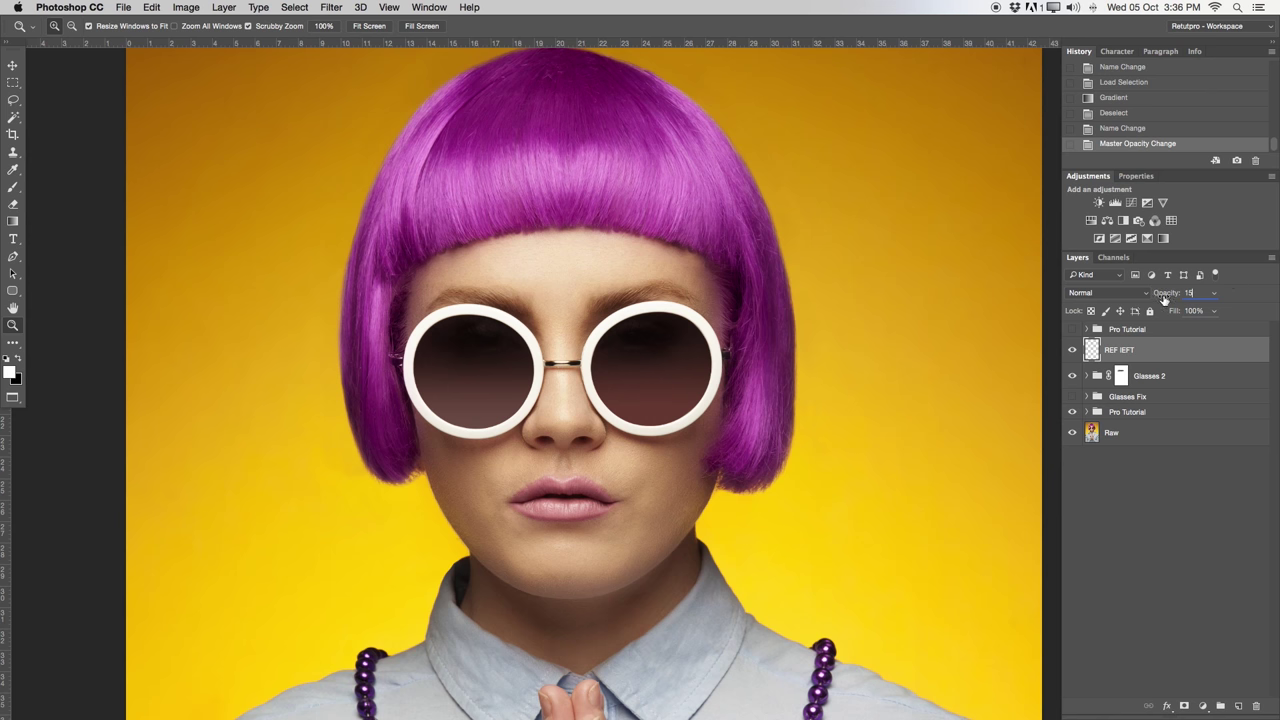
pyautogui.click(457, 368)
pyautogui.moveTo(548, 355); pyautogui.dragTo(445, 397)
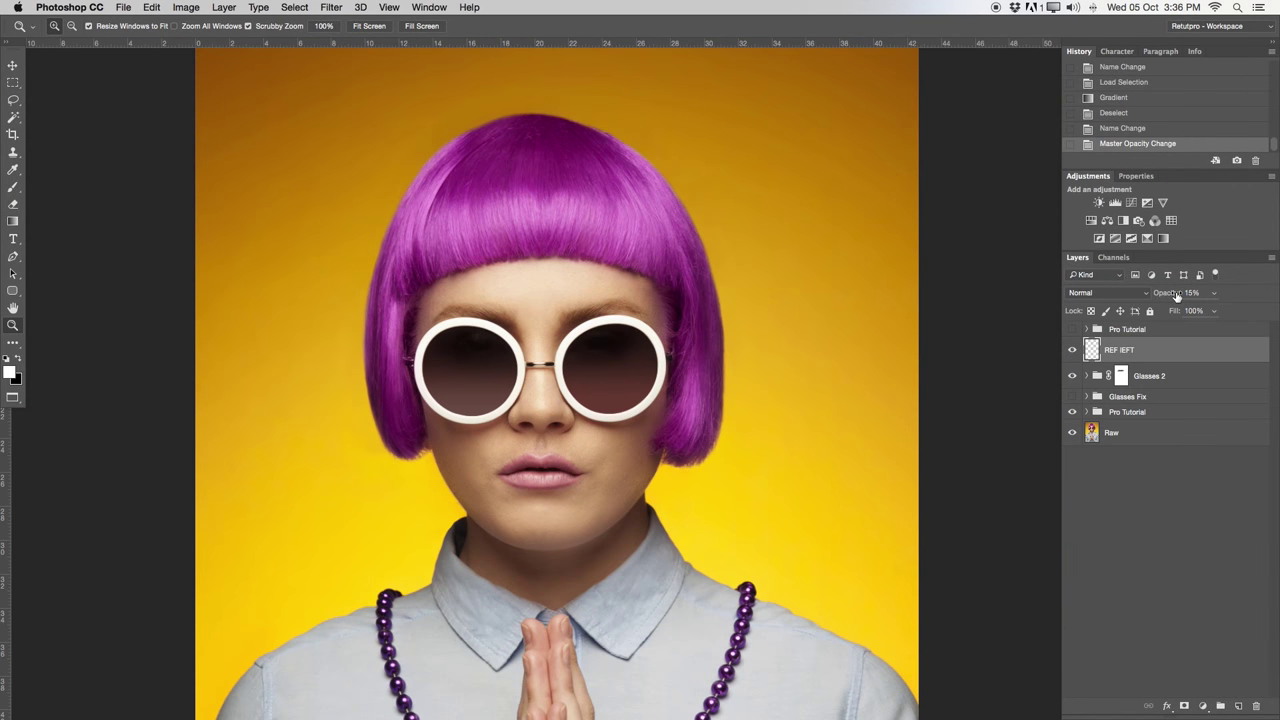
pyautogui.moveTo(1167, 293); pyautogui.dragTo(1170, 294)
# Step: Compare the lens with and without the REF lEFT layer, and examine the portrait as a whole
pyautogui.click(1072, 350)
pyautogui.click(1072, 350)
pyautogui.click(1072, 350)
pyautogui.click(1072, 350)
pyautogui.click(1072, 350)
pyautogui.click(1072, 350)
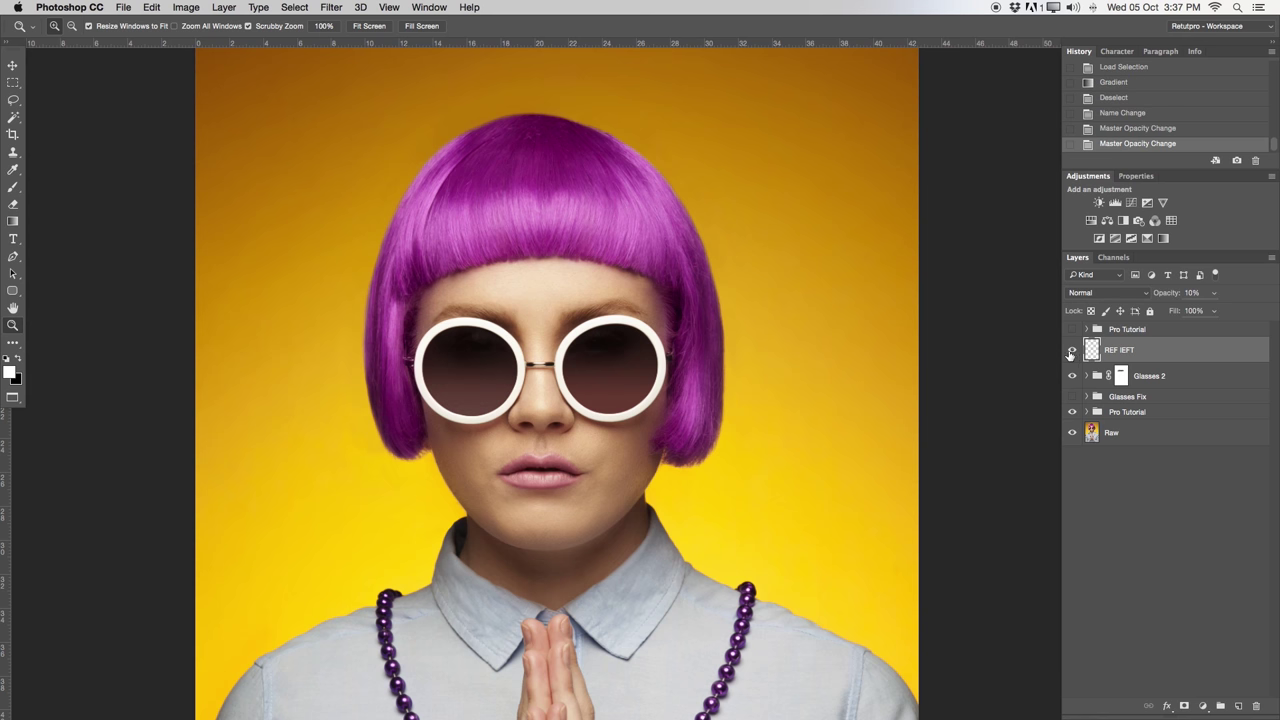
pyautogui.moveTo(498, 369); pyautogui.dragTo(477, 363)
pyautogui.moveTo(541, 391); pyautogui.dragTo(471, 277)
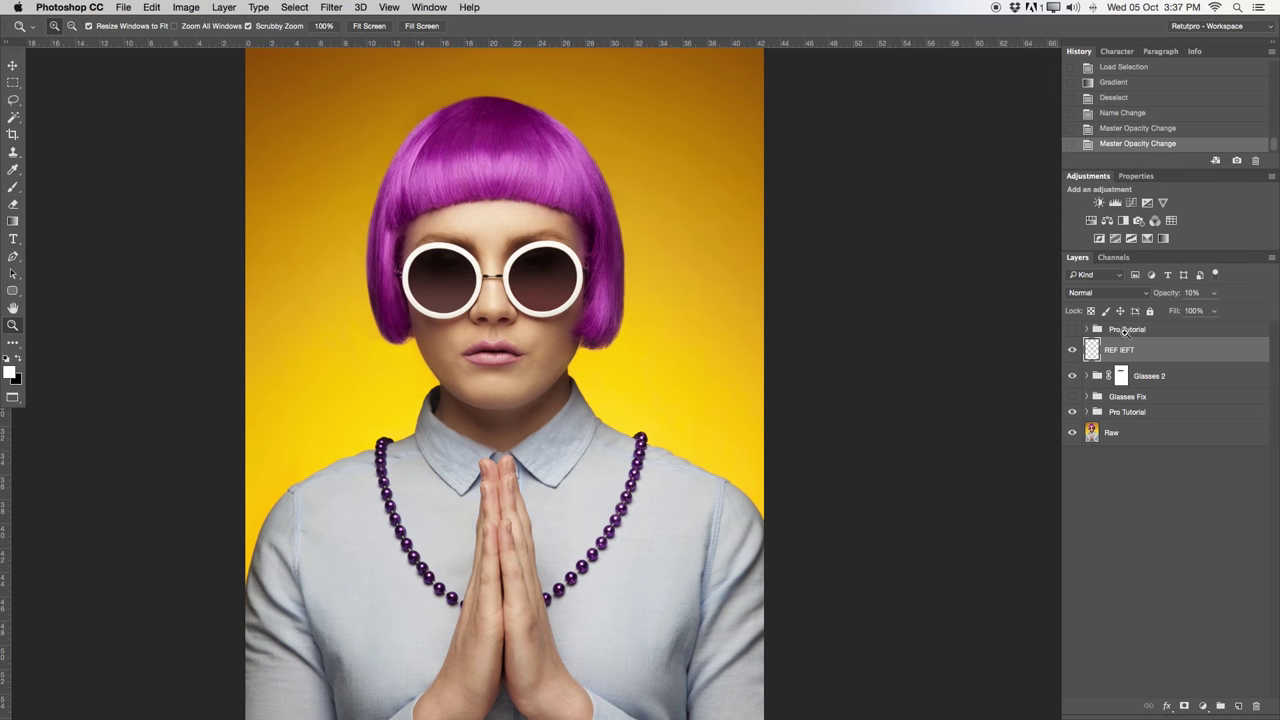
# Step: Add a new layer named REF Right and load the saved Left2 channel as a selection
pyautogui.click(1238, 706)
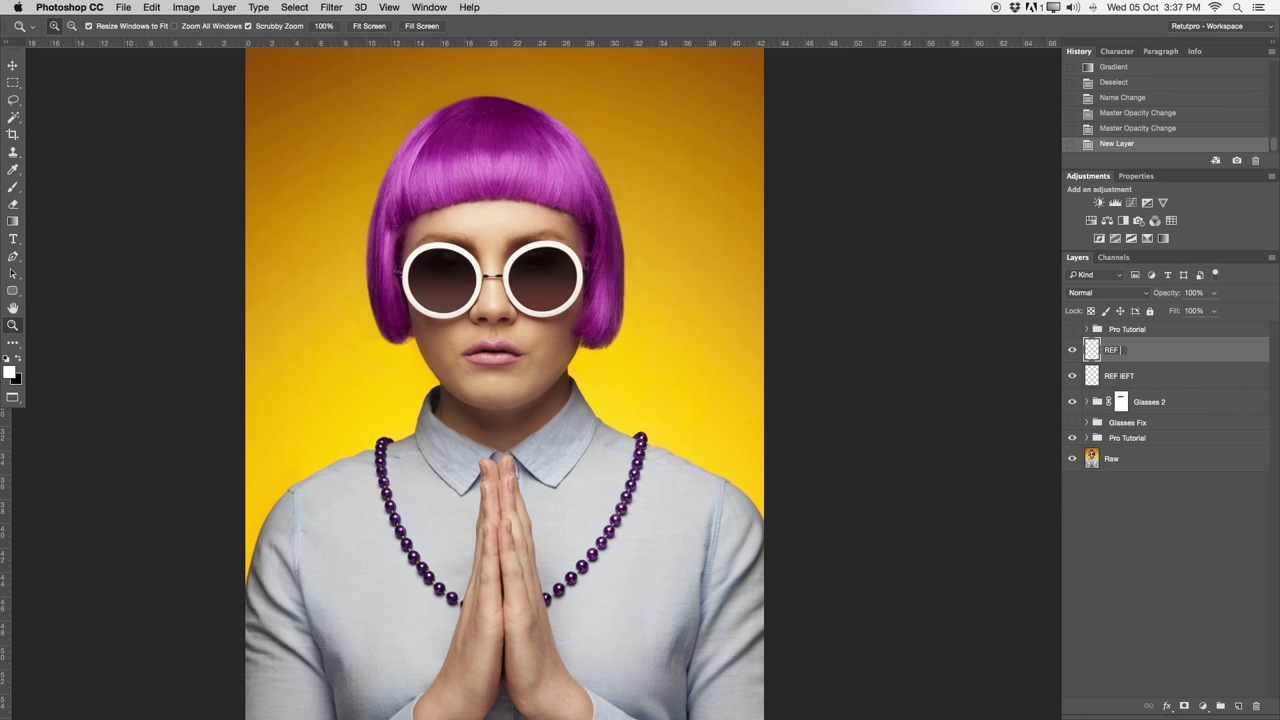
pyautogui.press('Return')
pyautogui.press('m')
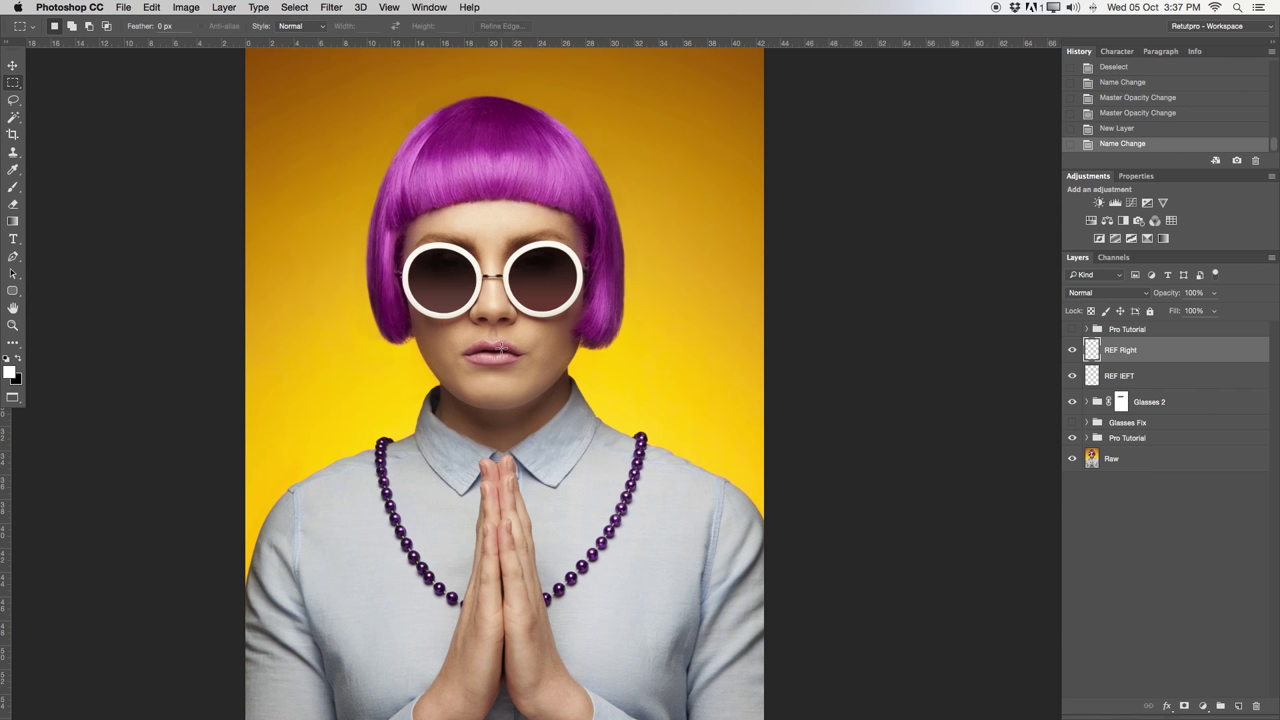
pyautogui.rightClick(538, 285)
pyautogui.click(555, 432)
pyautogui.click(602, 306)
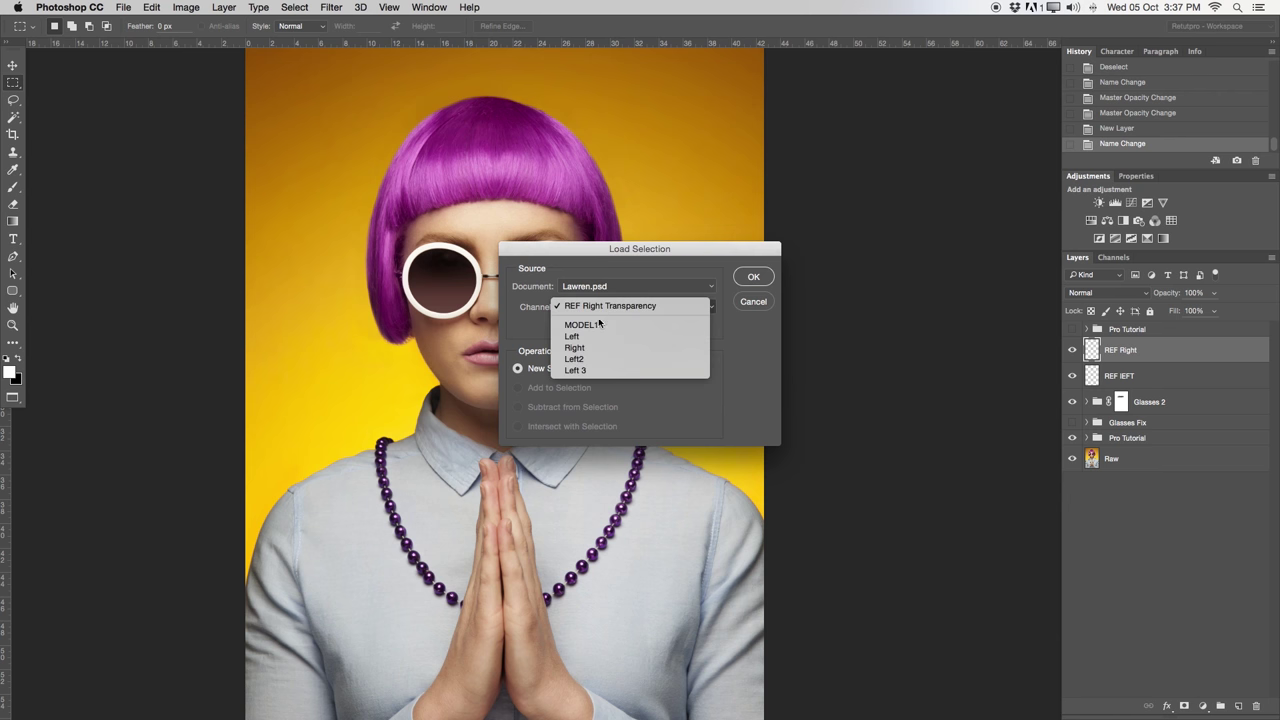
pyautogui.click(588, 362)
pyautogui.click(758, 278)
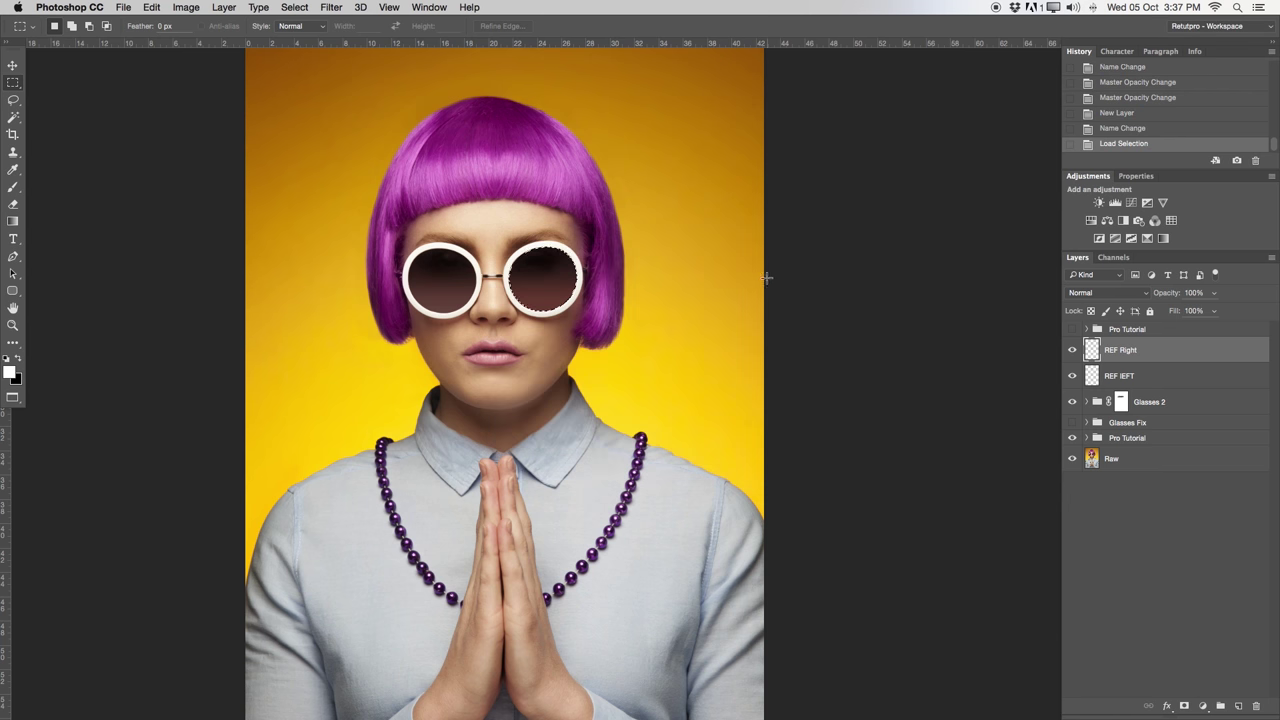
# Step: Draw the same white-to-transparent gradient upwards over the lower half of the other lens, and deselect
pyautogui.press('g')
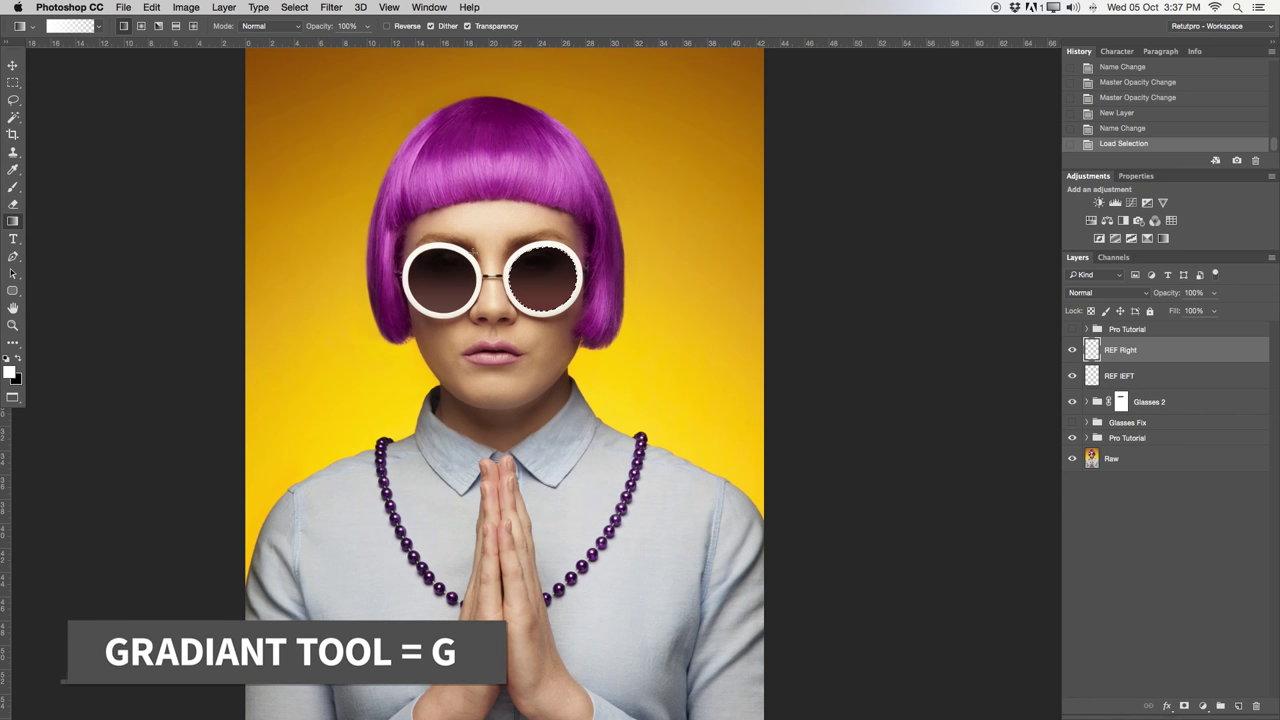
pyautogui.moveTo(543, 332); pyautogui.dragTo(542, 282)
pyautogui.hotkey('ctrl', 'z')
pyautogui.hotkey('ctrl', 'z')
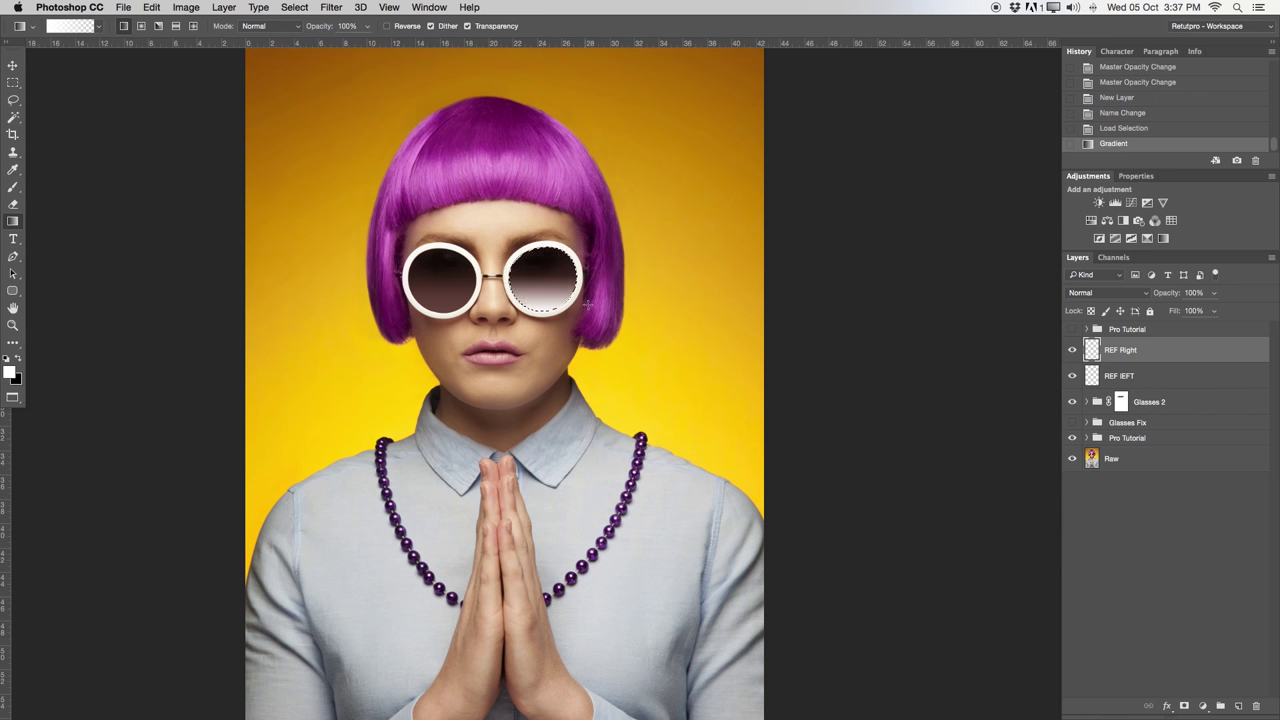
pyautogui.hotkey('ctrl', 'd')
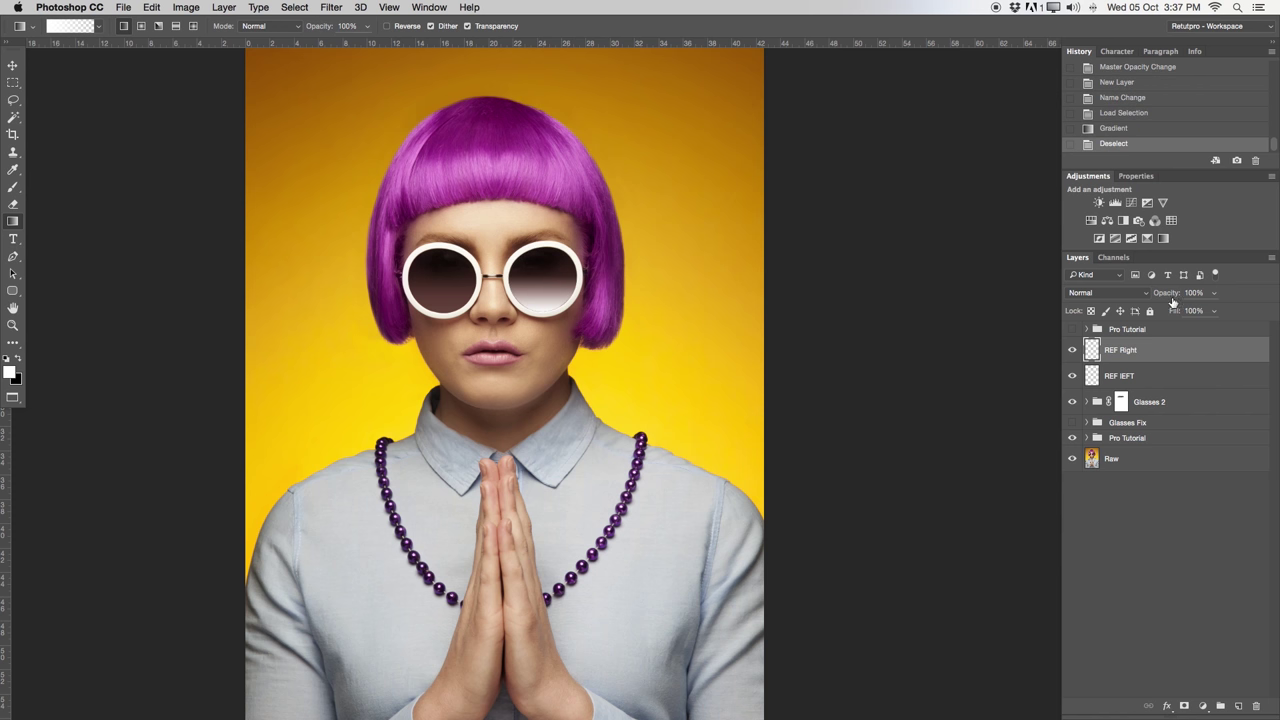
# Step: Set the REF Right layer's opacity to 10%, trying 15% first
pyautogui.moveTo(1170, 292); pyautogui.dragTo(1224, 291)
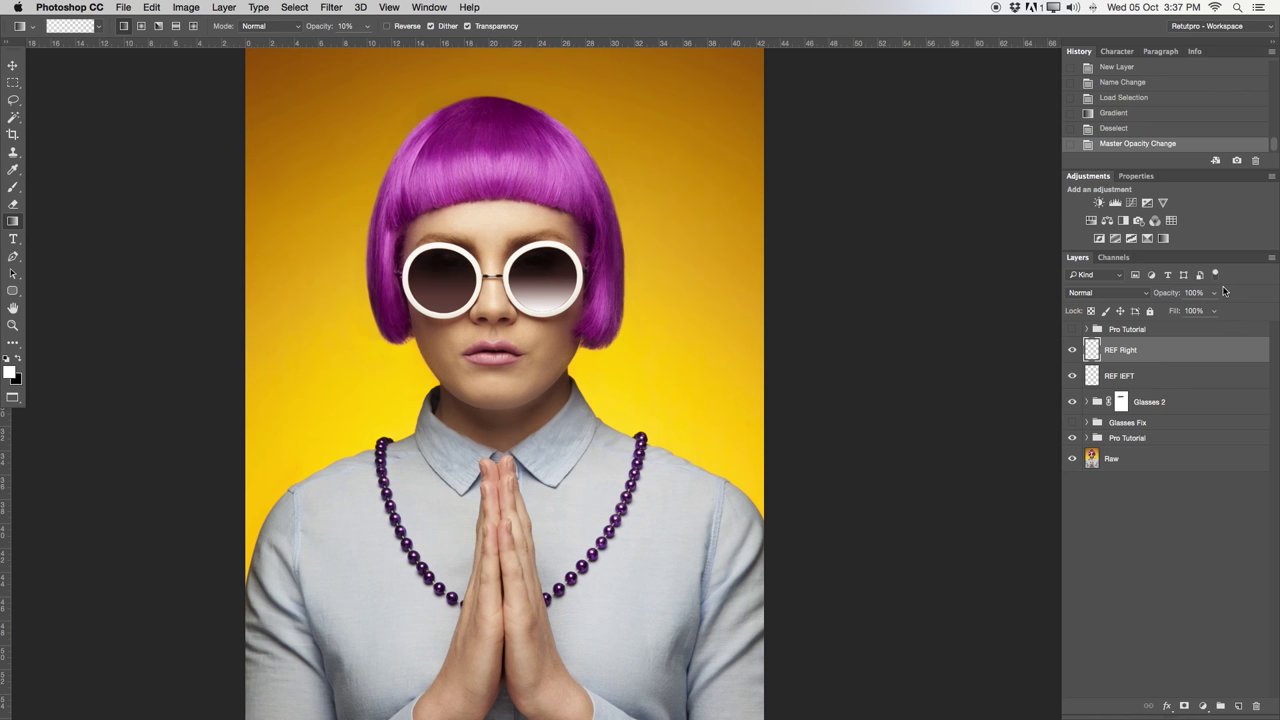
pyautogui.press('Return')
pyautogui.press('Escape')
pyautogui.write('15')
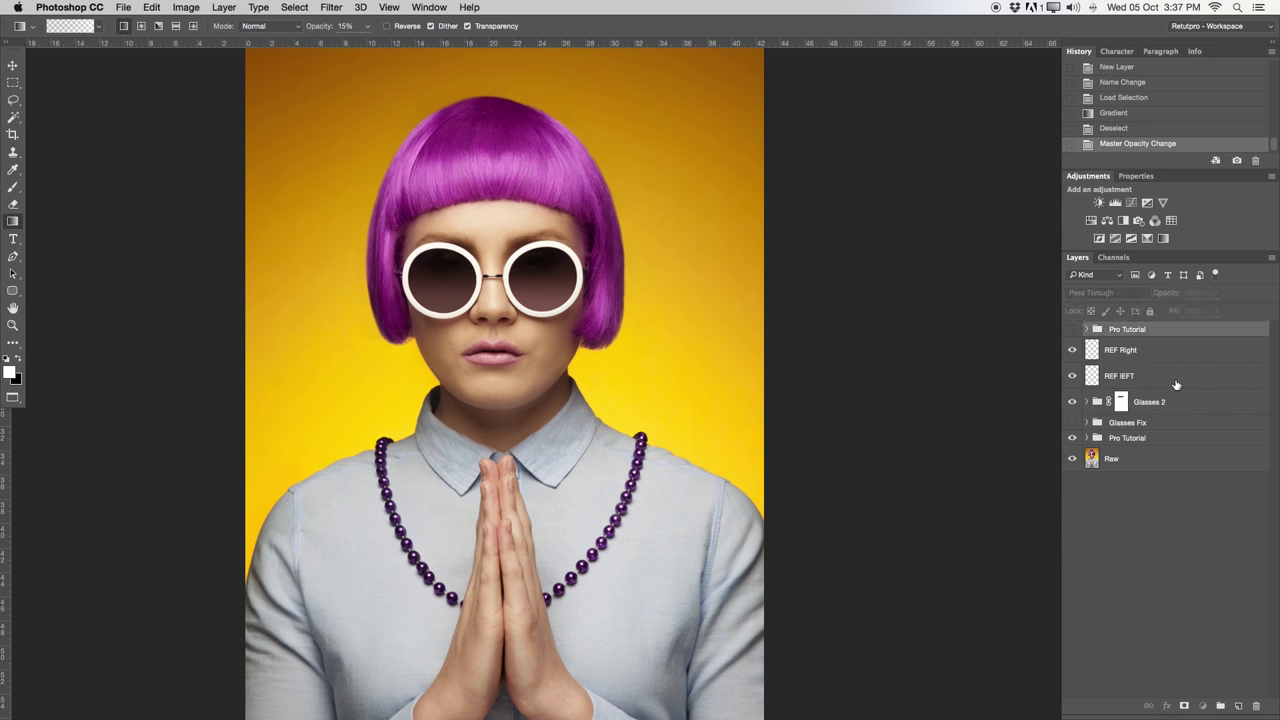
pyautogui.click(1159, 375)
pyautogui.click(1169, 357)
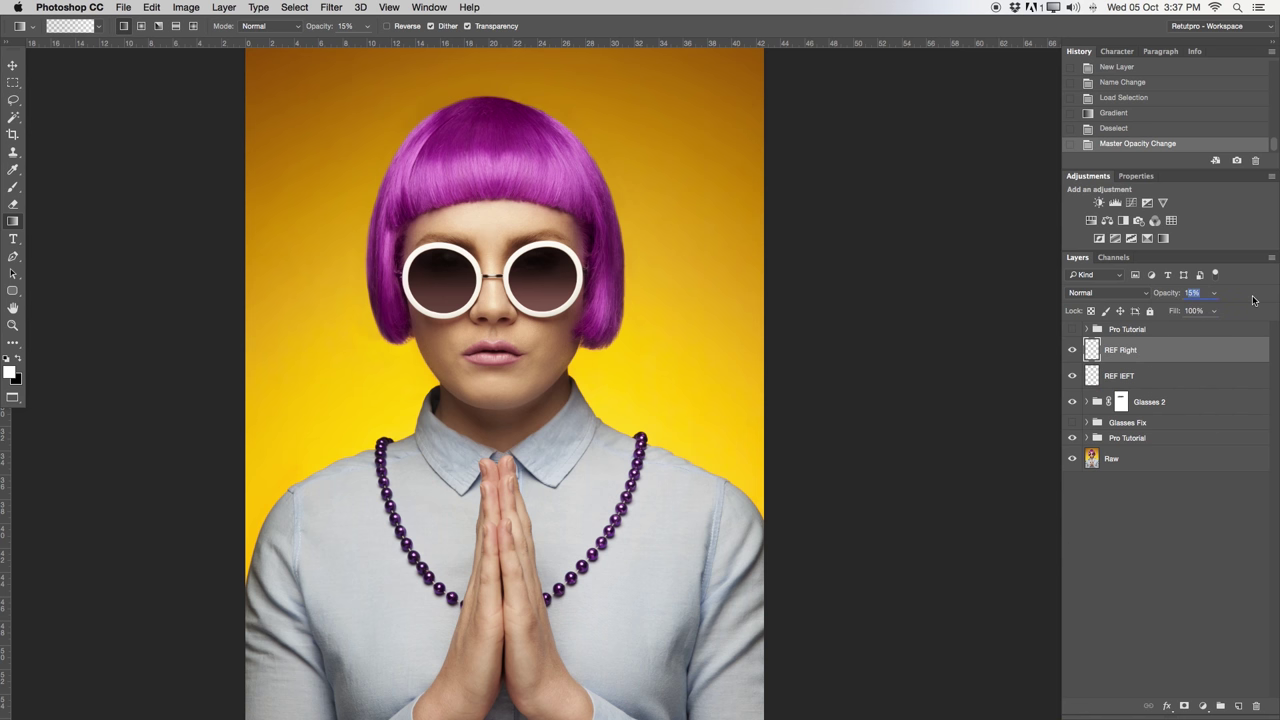
pyautogui.write('10')
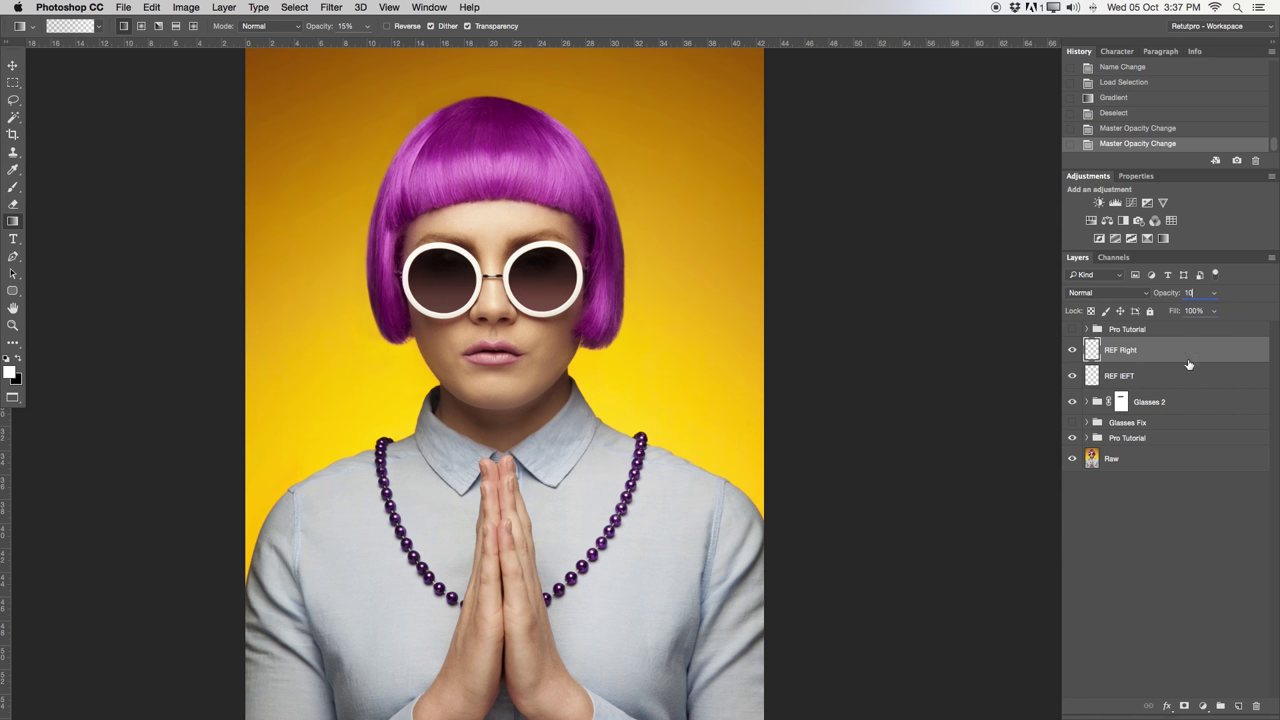
# Step: Group the REF Right and REF lEFT layers and name the group Ref
pyautogui.keyDown('shift'); pyautogui.click(1186, 372); pyautogui.keyUp('shift')
pyautogui.press('super+g')
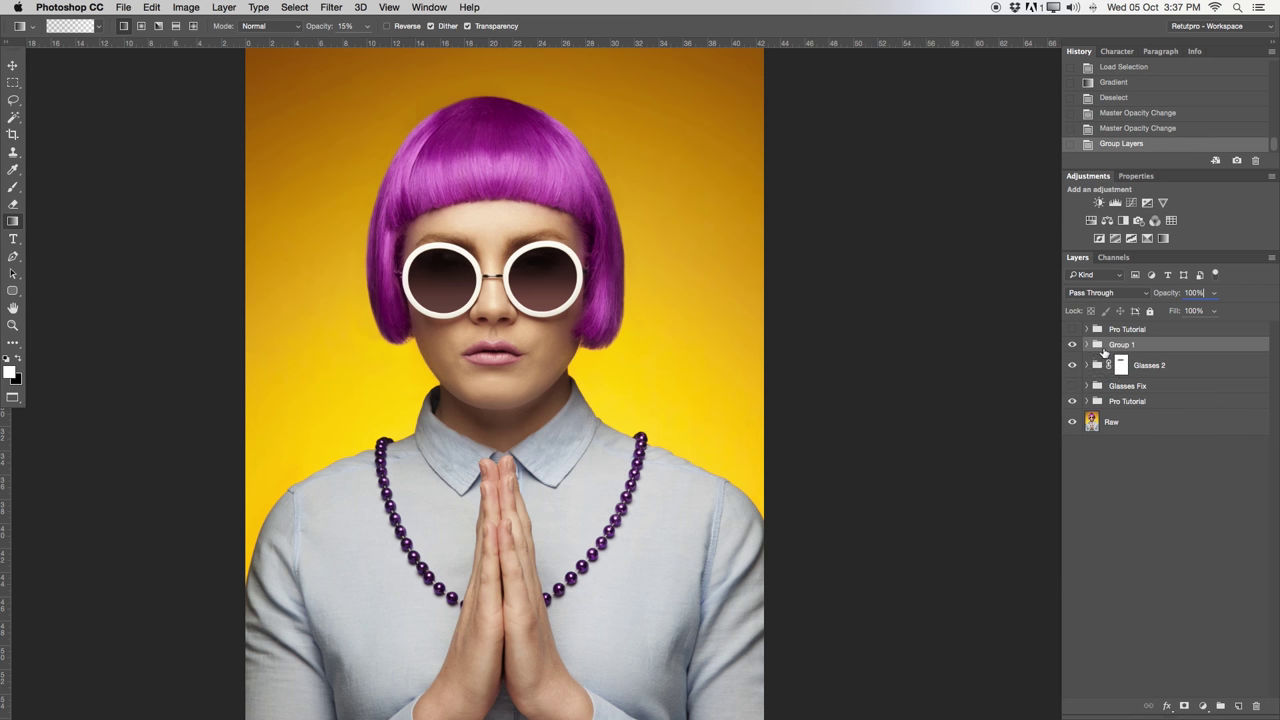
pyautogui.press('e')
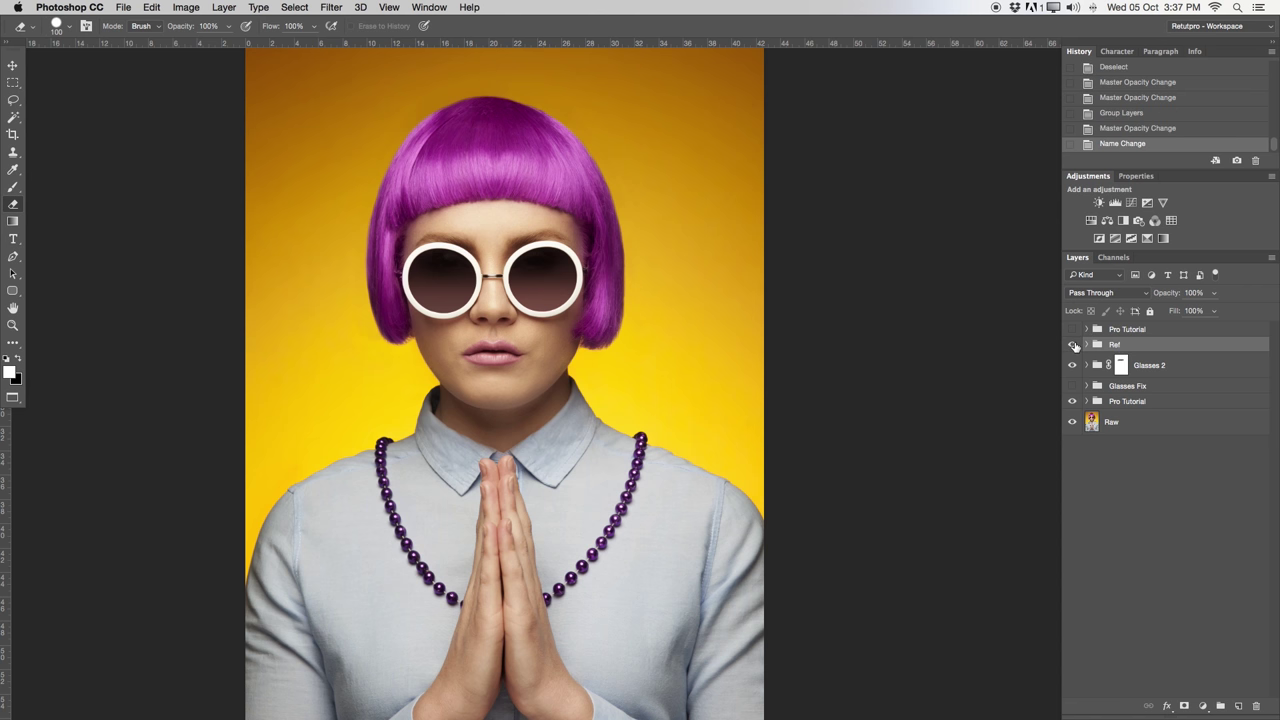
# Step: Compare the portrait with and without the Ref group, and examine both lenses up close
pyautogui.click(1073, 344)
pyautogui.press('z')
pyautogui.keyDown('alt'); pyautogui.click(480, 318); pyautogui.keyUp('alt')
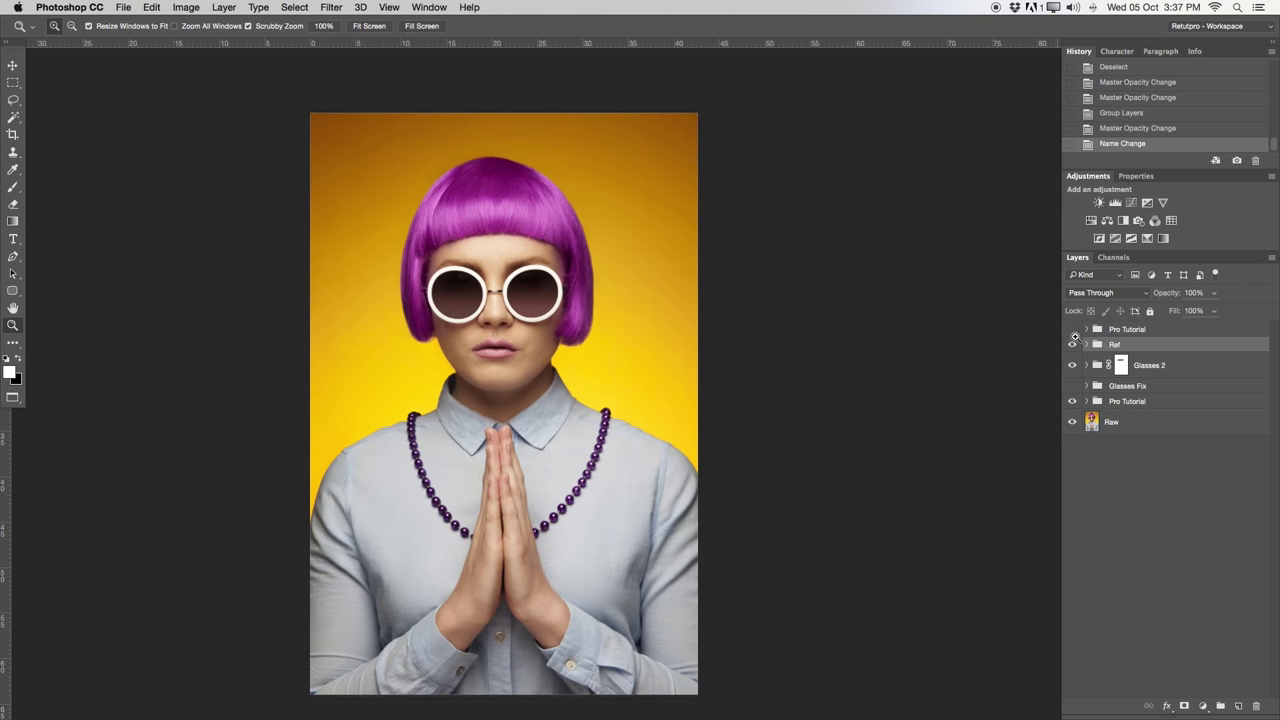
pyautogui.click(1073, 345)
pyautogui.click(1073, 345)
pyautogui.click(1073, 345)
pyautogui.click(1073, 345)
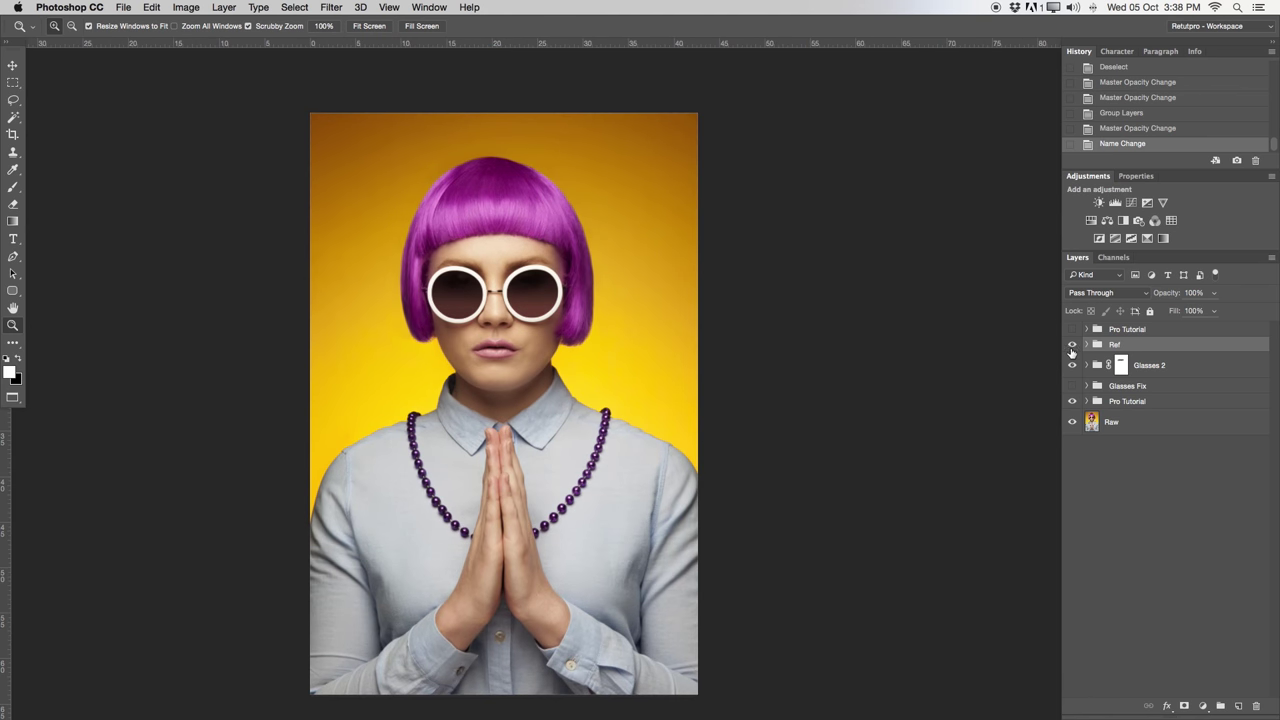
pyautogui.moveTo(600, 286); pyautogui.dragTo(738, 310)
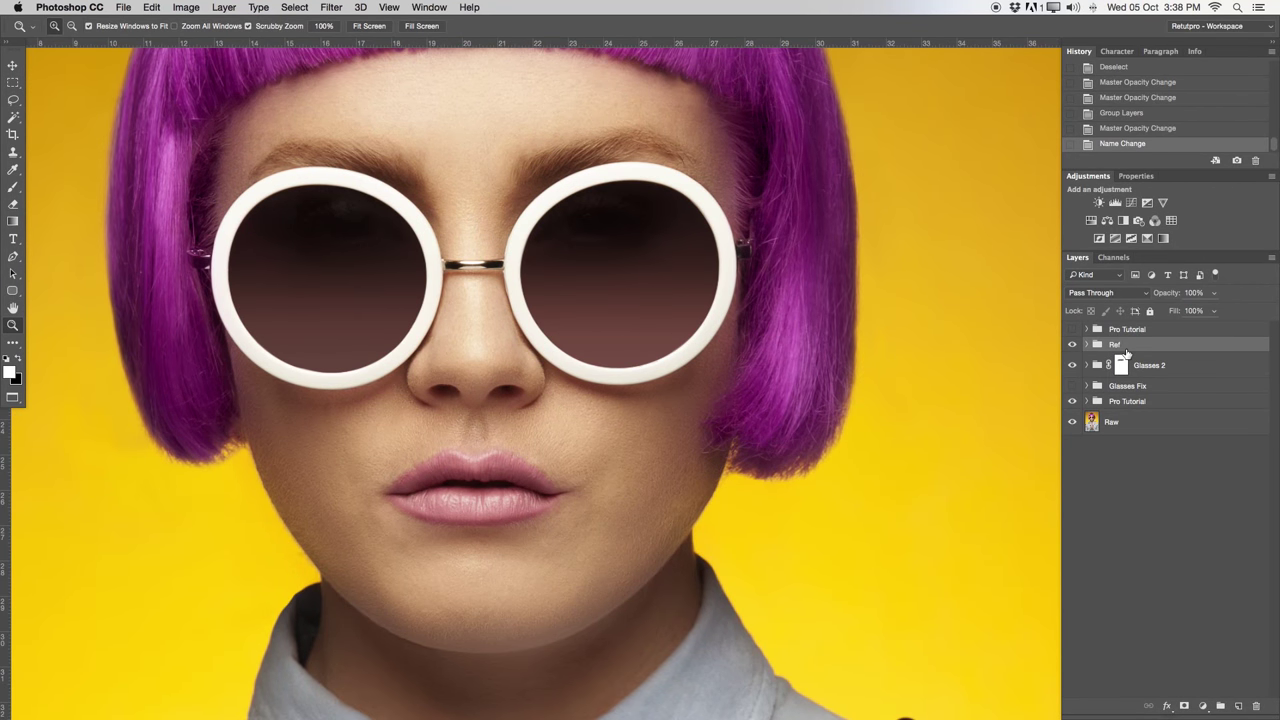